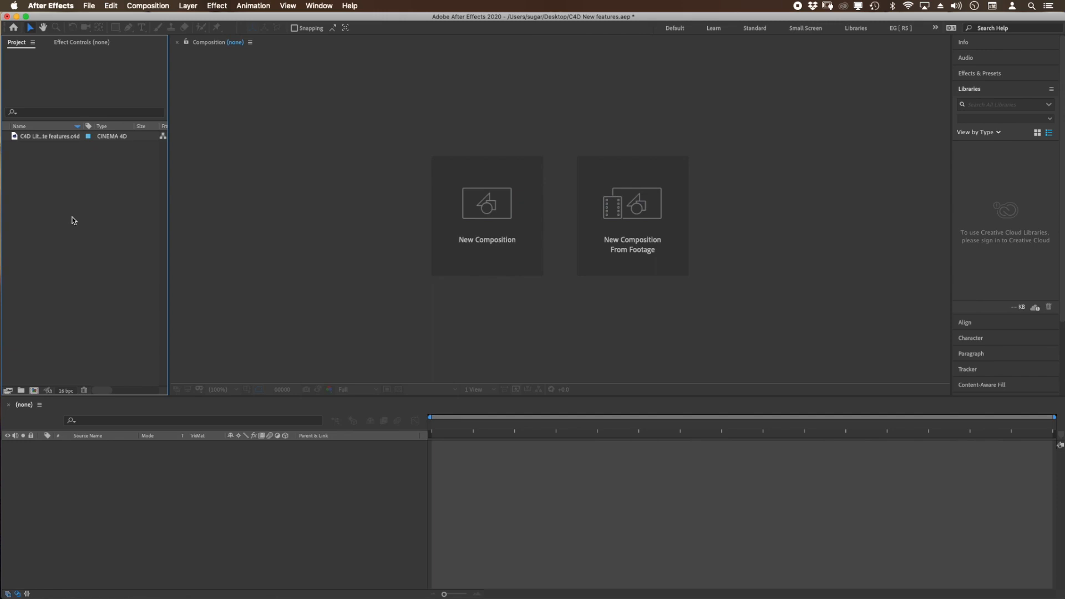
- Check the After Effects version information and close it
{"action": "left_click", "coordinate": [62, 10]}
{"action": "left_click", "coordinate": [62, 19]}
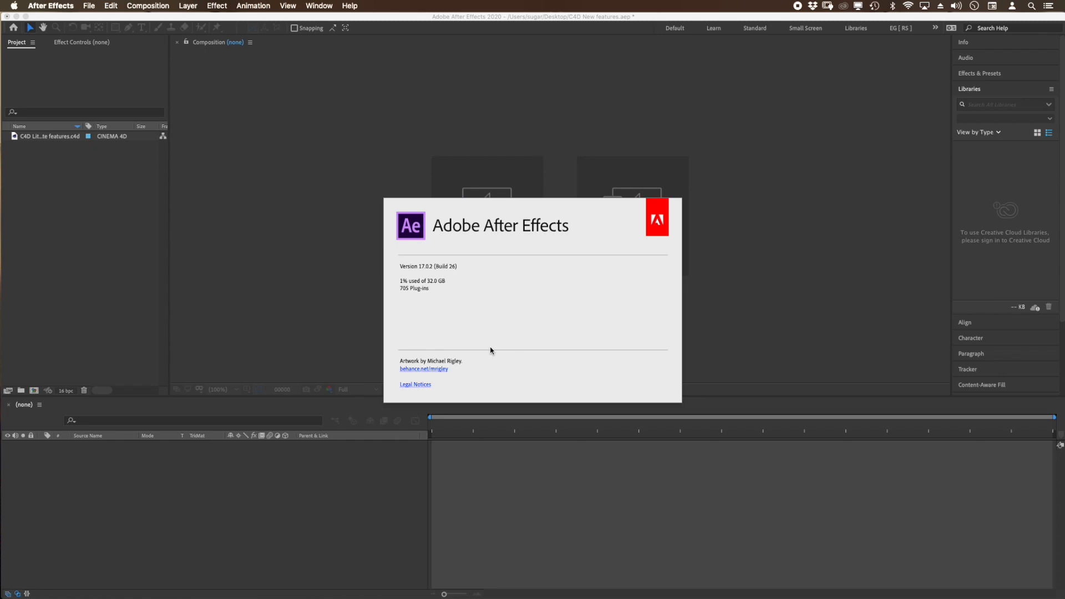
{"action": "left_click", "coordinate": [528, 284]}
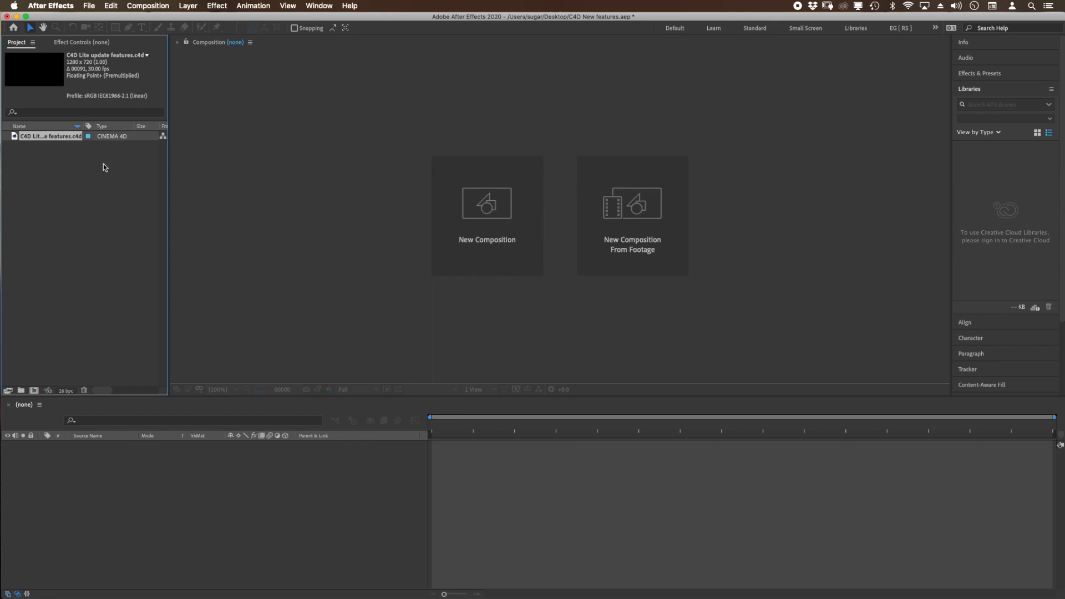
- Open the C4D Lite update features.c4d footage for editing in Cinema 4D Lite and dismiss the Quick Start dialog
{"action": "left_click", "coordinate": [112, 7]}
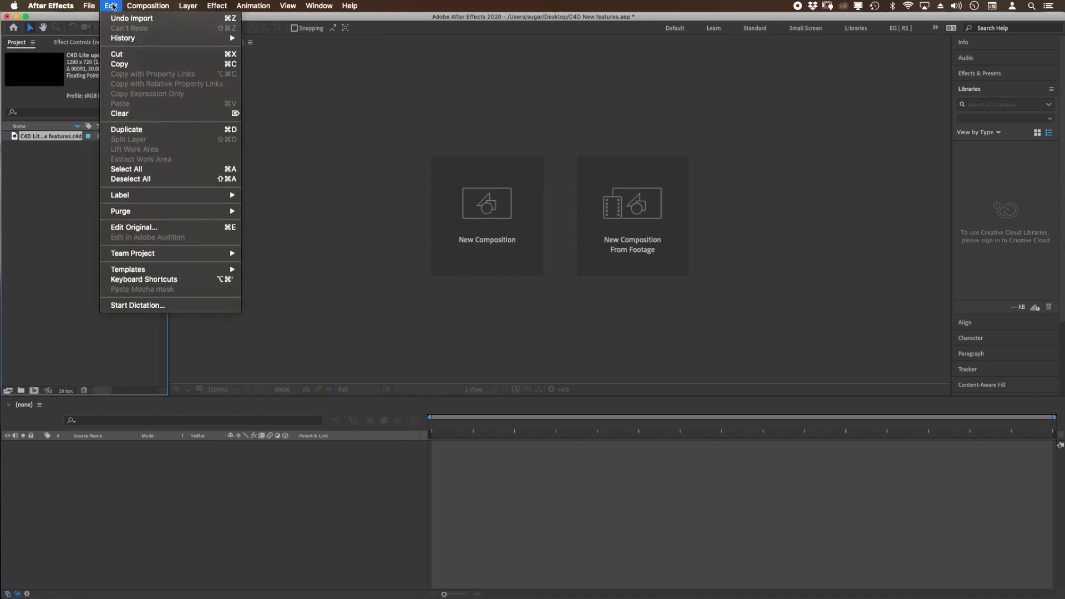
{"action": "left_click", "coordinate": [177, 227]}
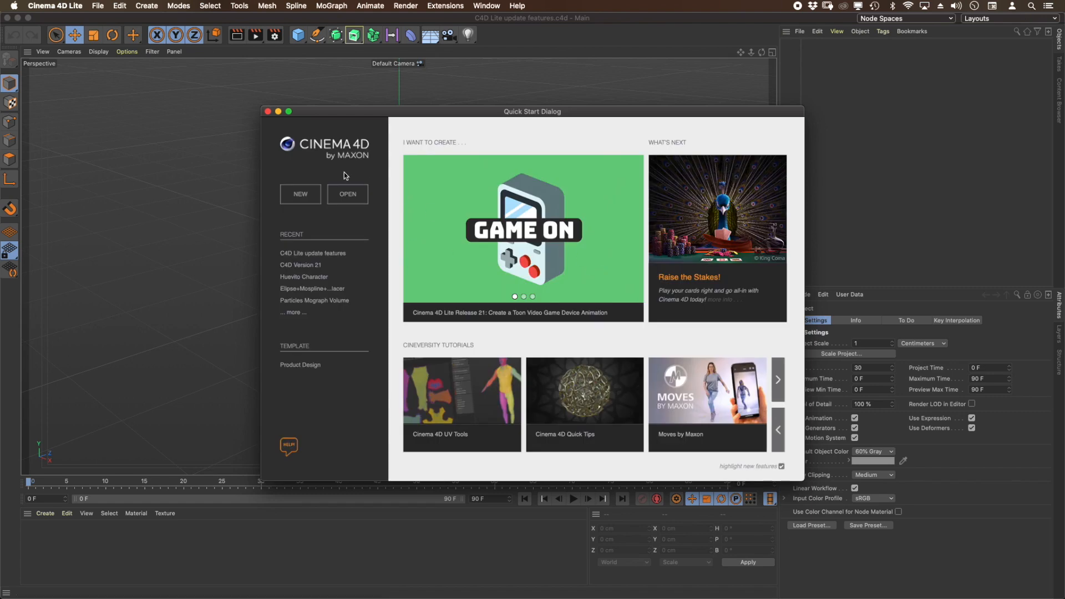
{"action": "left_click", "coordinate": [268, 112]}
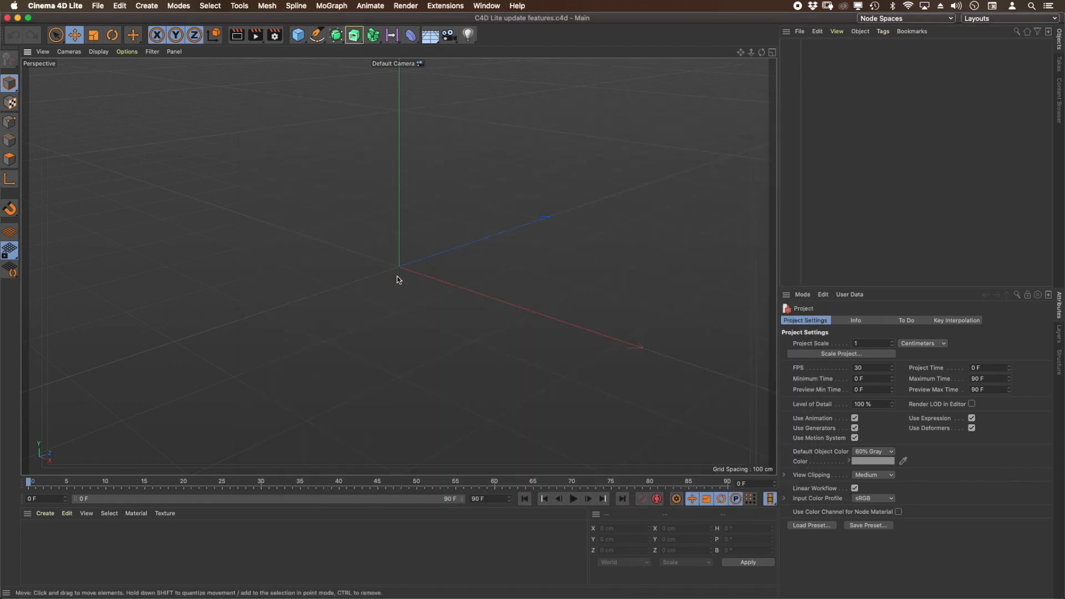
{"action": "left_click_drag", "start_coordinate": [464, 295], "coordinate": [522, 338], "text": "alt"}
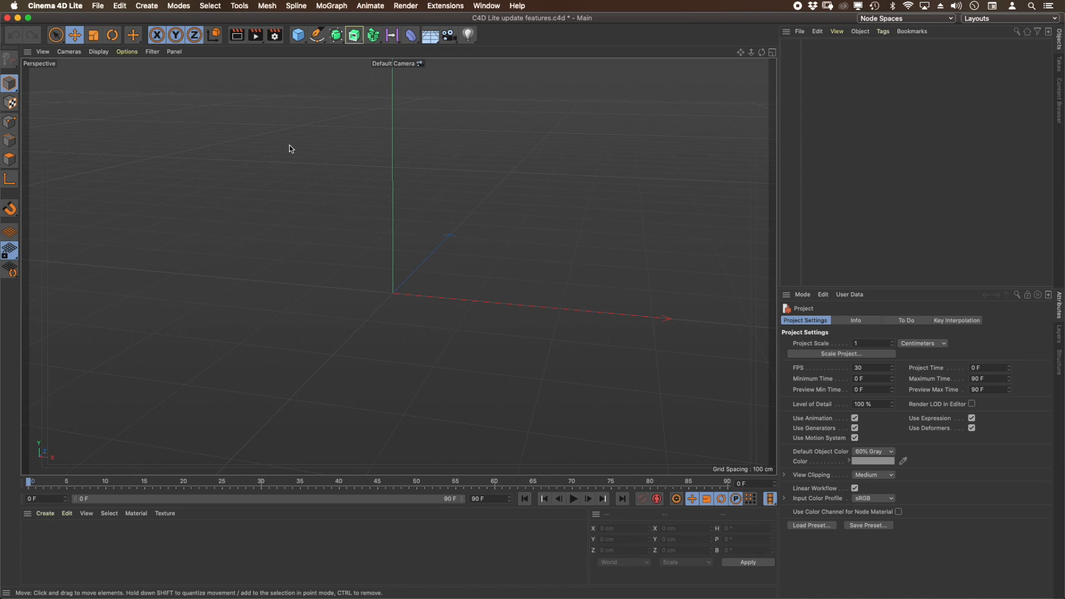
{"action": "left_click", "coordinate": [318, 37]}
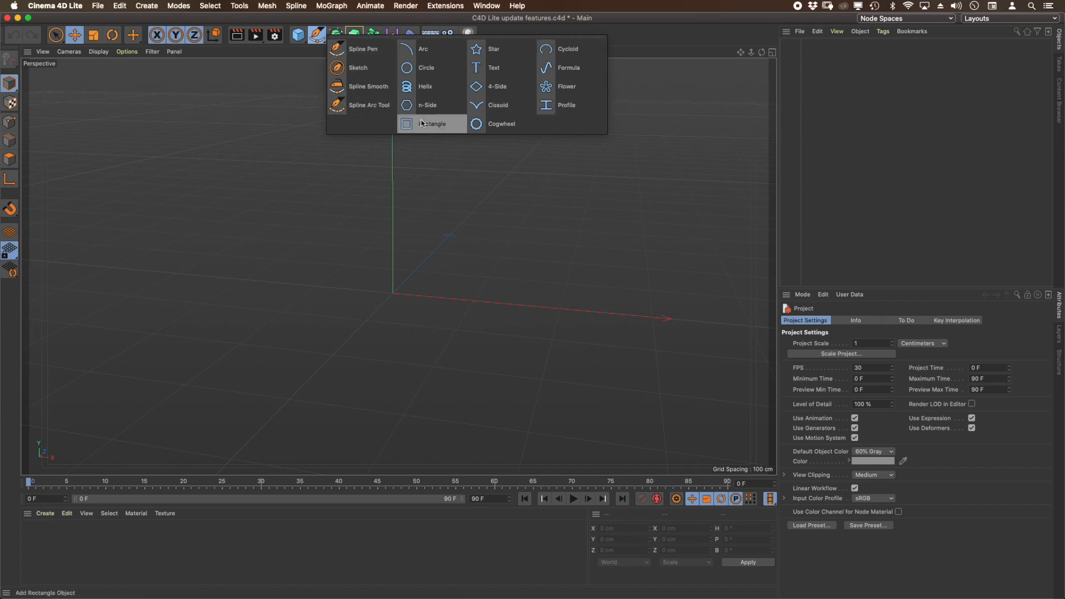
{"action": "left_click", "coordinate": [554, 118]}
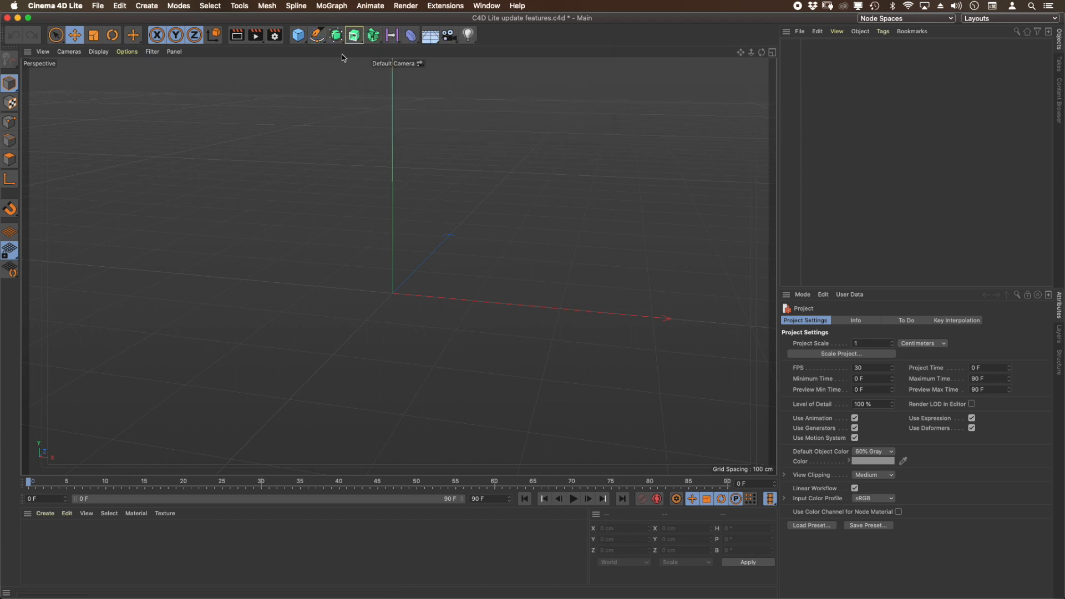
{"action": "left_click", "coordinate": [337, 37]}
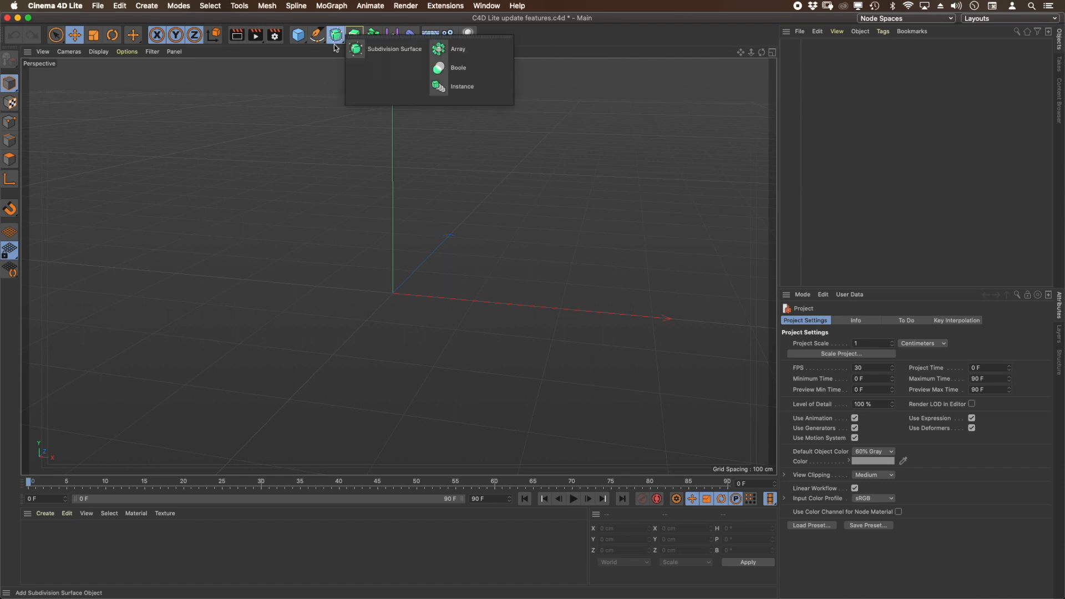
{"action": "left_click", "coordinate": [355, 35]}
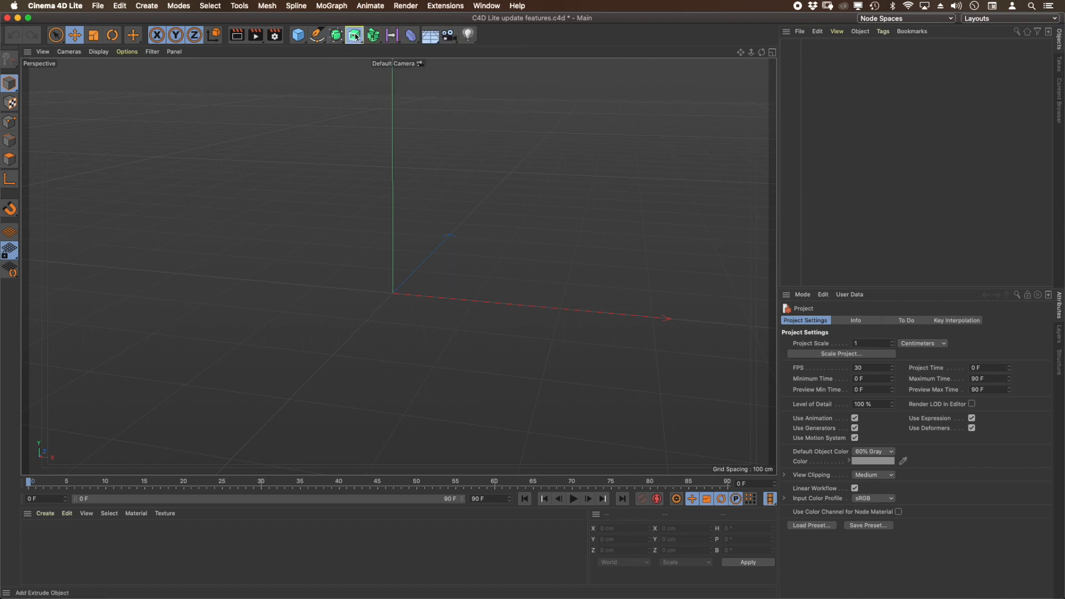
{"action": "left_click", "coordinate": [351, 73]}
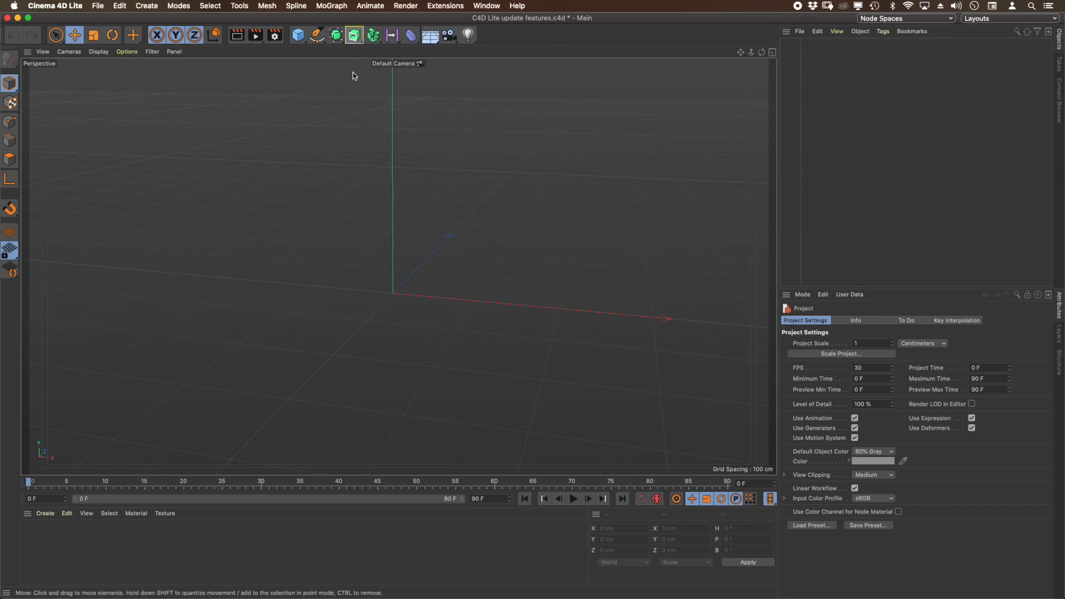
{"action": "left_click", "coordinate": [393, 37]}
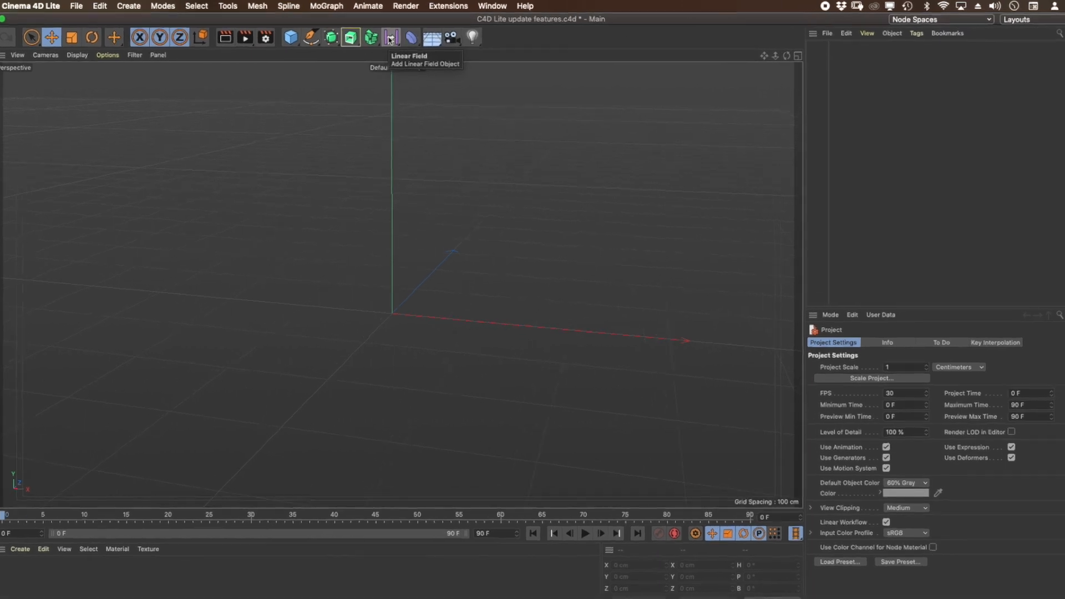
- Add an Extrude generator and a Text spline to the empty scene
{"action": "left_click", "coordinate": [314, 81]}
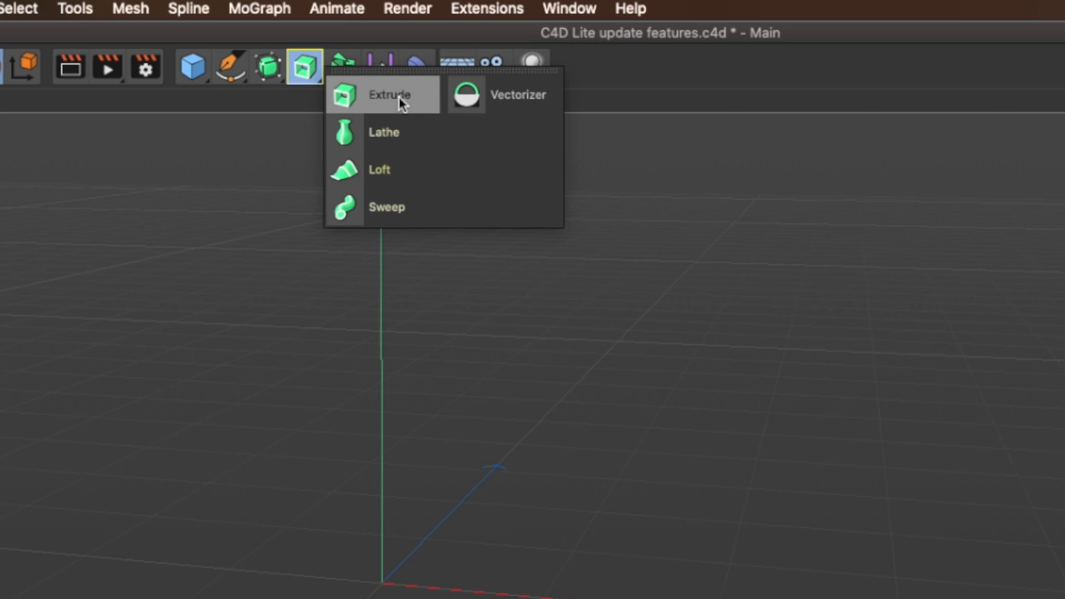
{"action": "left_click", "coordinate": [399, 96]}
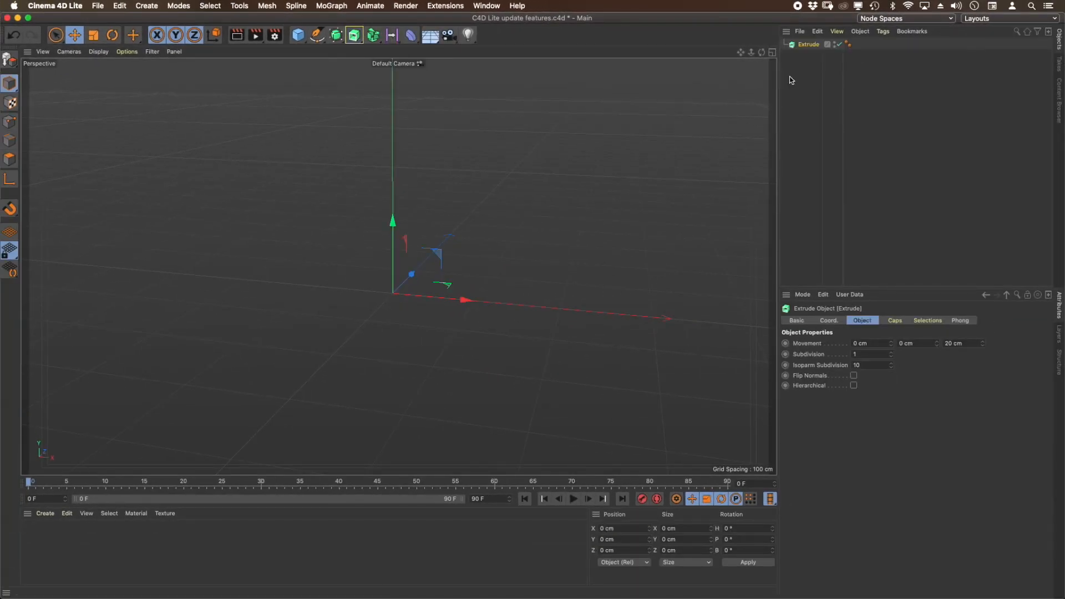
{"action": "left_click", "coordinate": [317, 35]}
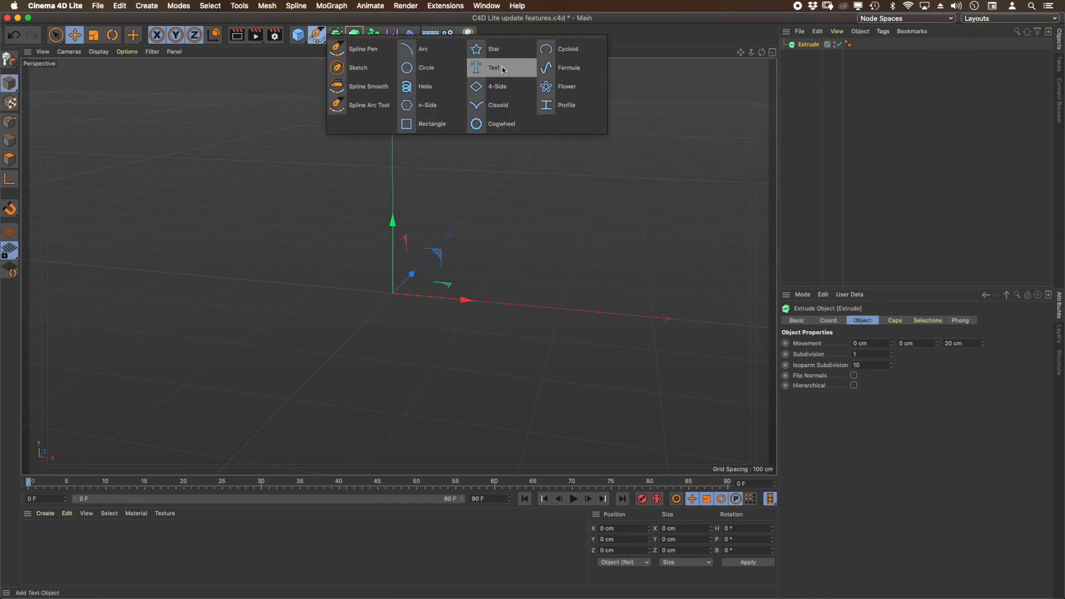
{"action": "left_click", "coordinate": [503, 69]}
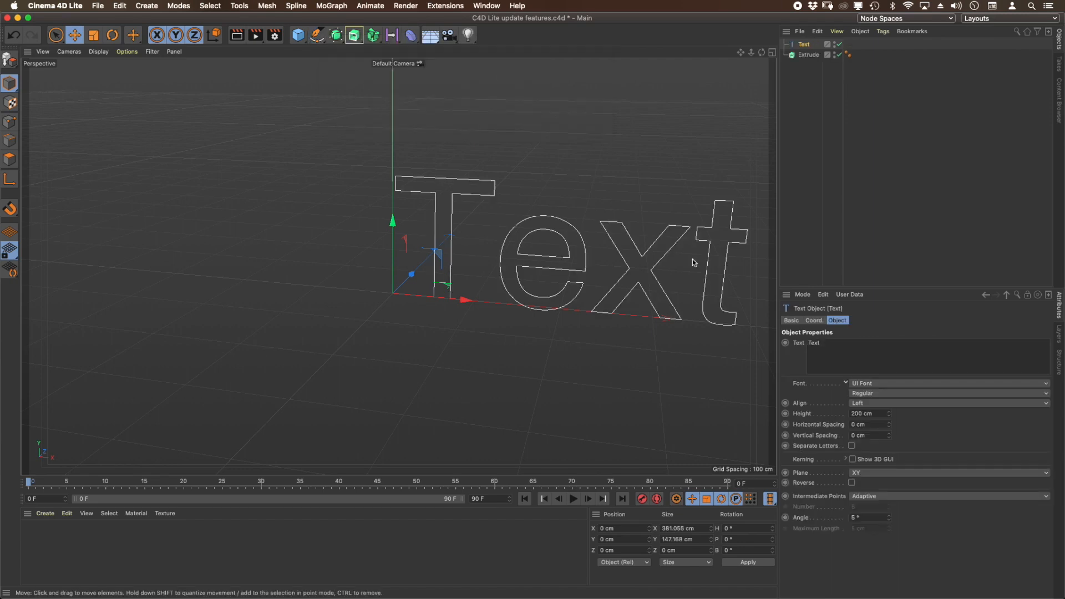
- Set the Text spline's font to Ultra and its alignment to Middle
{"action": "left_click", "coordinate": [868, 385]}
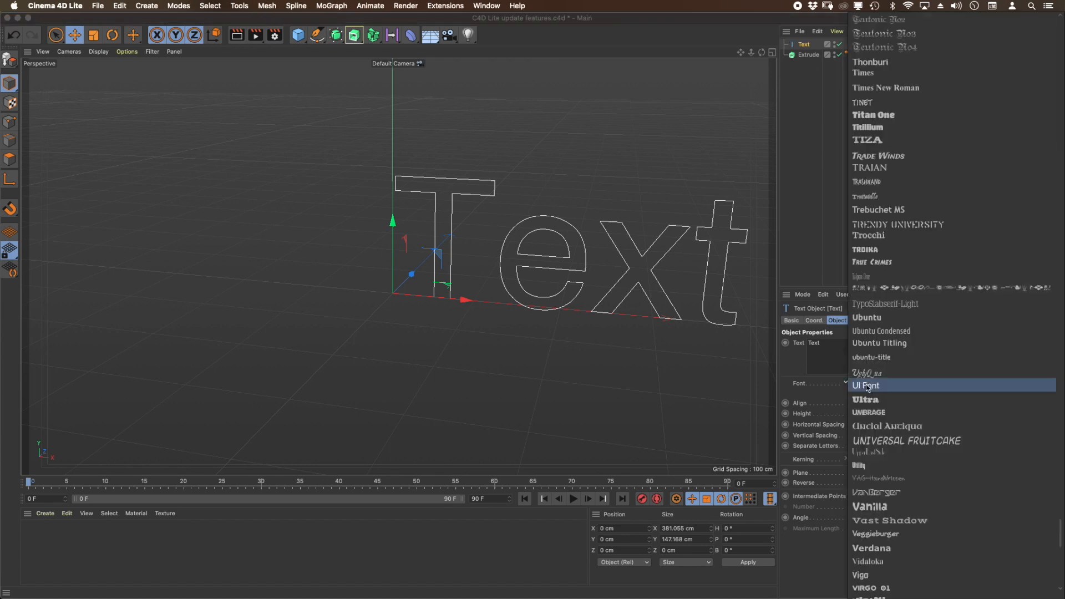
{"action": "left_click", "coordinate": [893, 399]}
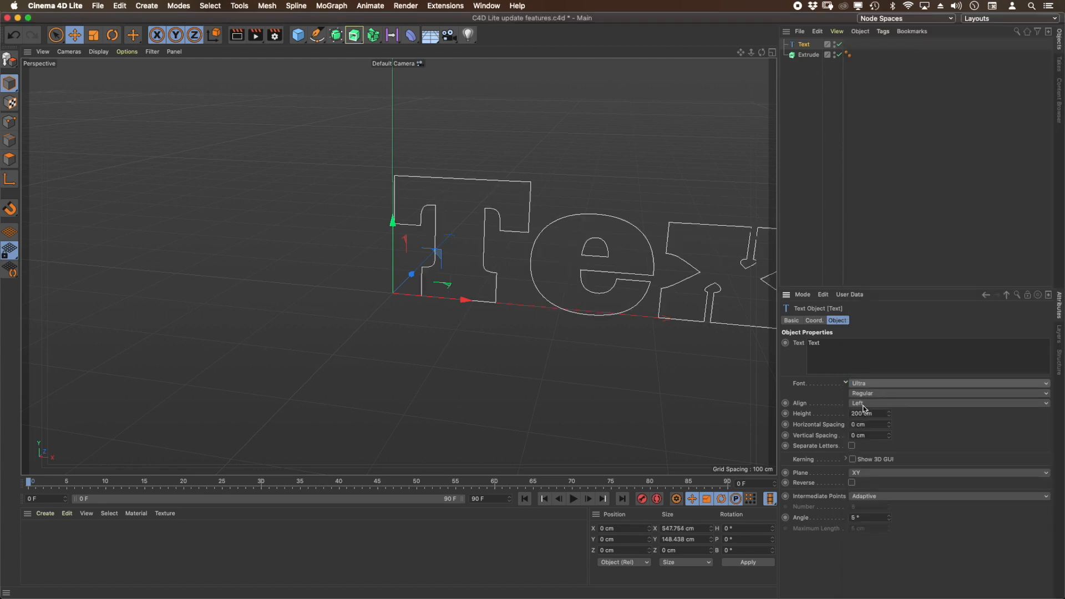
{"action": "left_click", "coordinate": [869, 408]}
{"action": "left_click", "coordinate": [870, 425]}
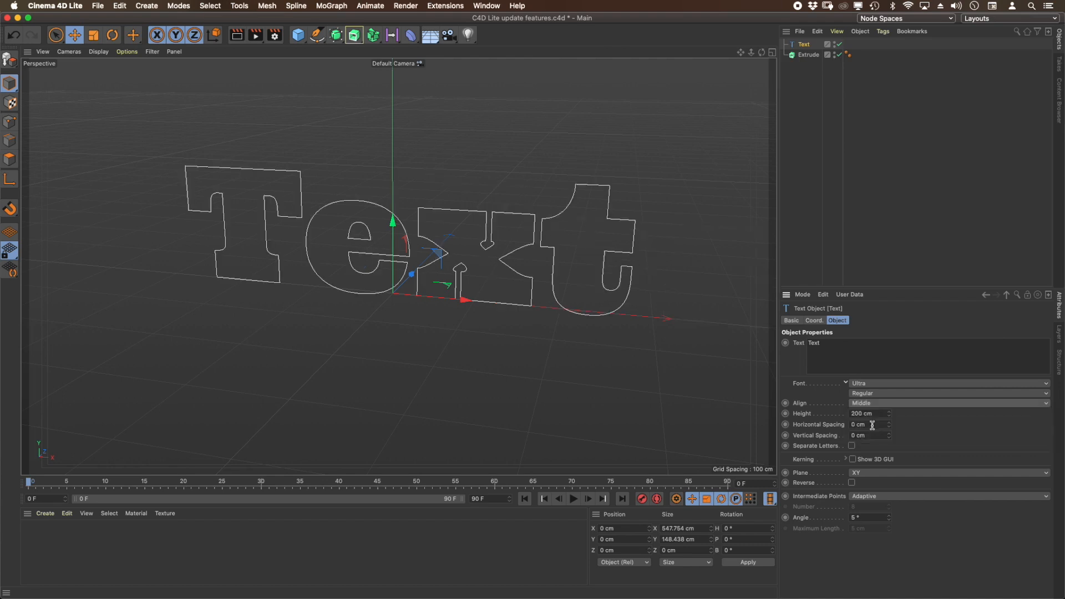
- Change the spline's text to "C4D" and make the Text spline a child of the Extrude object
{"action": "left_click_drag", "start_coordinate": [844, 346], "coordinate": [781, 342]}
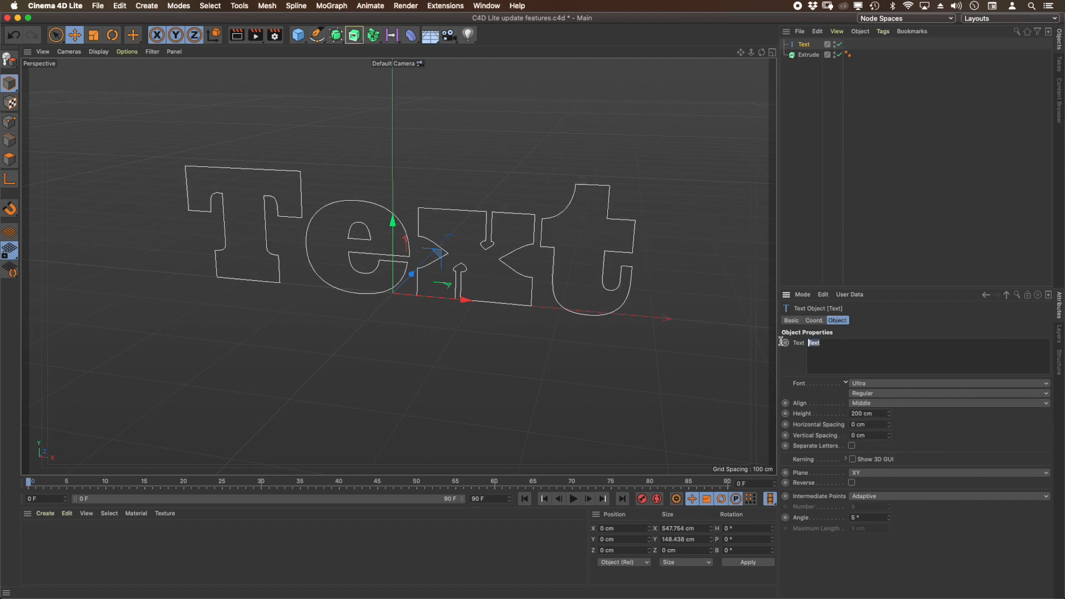
{"action": "type", "text": "C4D"}
{"action": "left_click", "coordinate": [805, 45]}
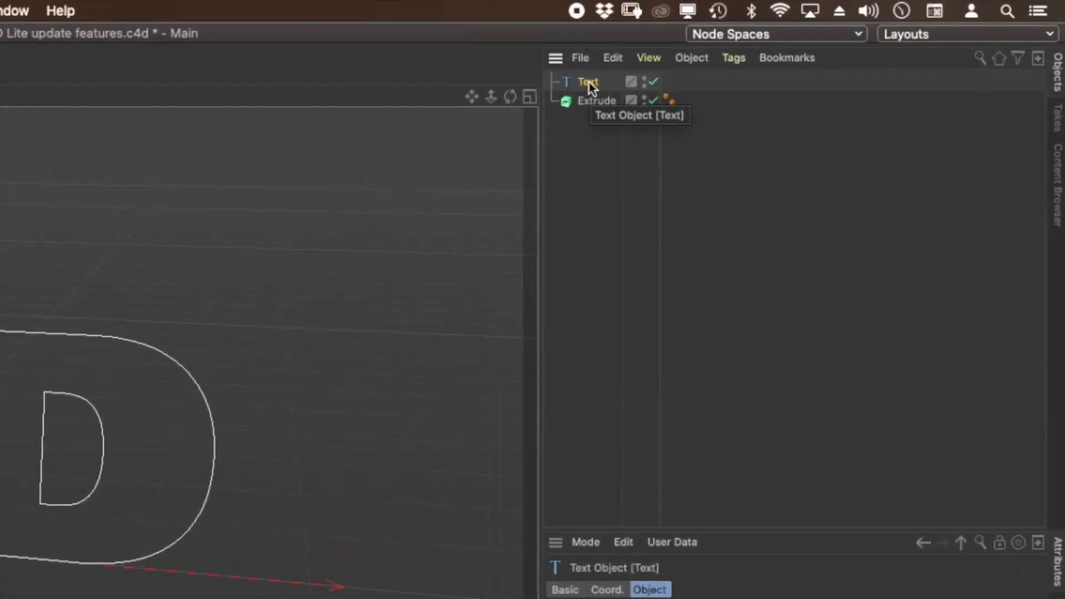
{"action": "left_click_drag", "start_coordinate": [590, 87], "coordinate": [564, 108]}
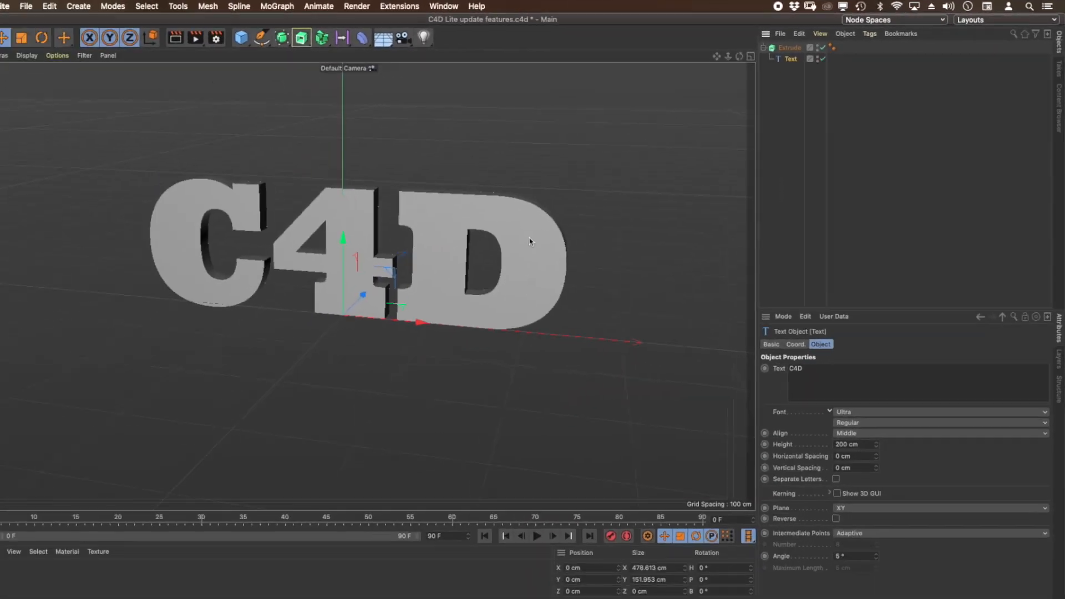
- Set the Extrude object's depth movement along Z to 50 cm
{"action": "left_click_drag", "start_coordinate": [529, 239], "coordinate": [526, 238], "text": "alt"}
{"action": "right_click_drag", "start_coordinate": [491, 212], "coordinate": [604, 212], "text": "alt"}
{"action": "left_click_drag", "start_coordinate": [604, 212], "coordinate": [465, 240], "text": "alt"}
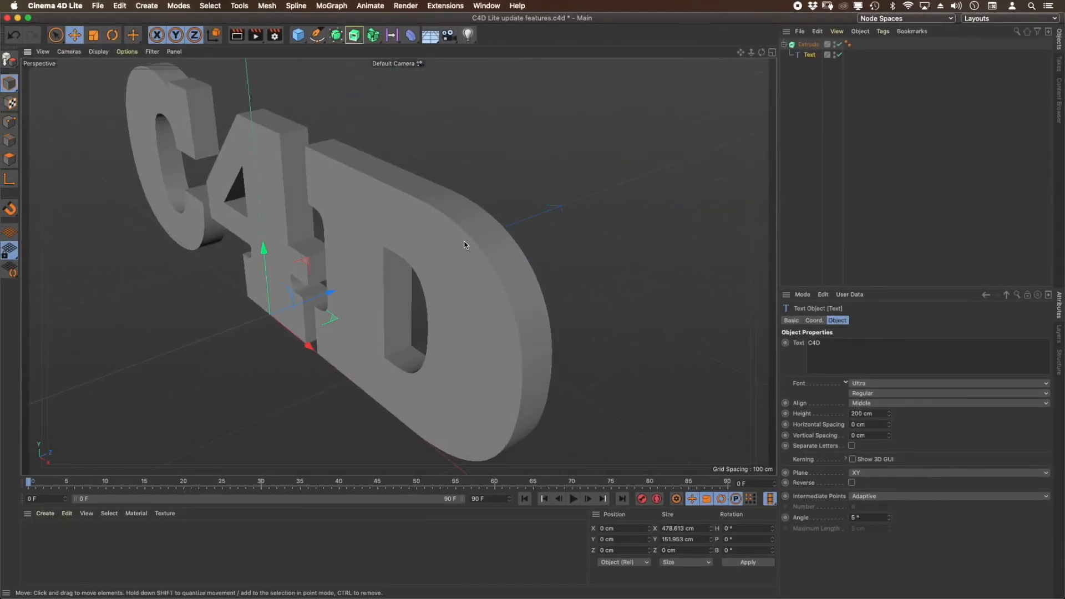
{"action": "right_click_drag", "start_coordinate": [465, 240], "coordinate": [526, 229], "text": "alt"}
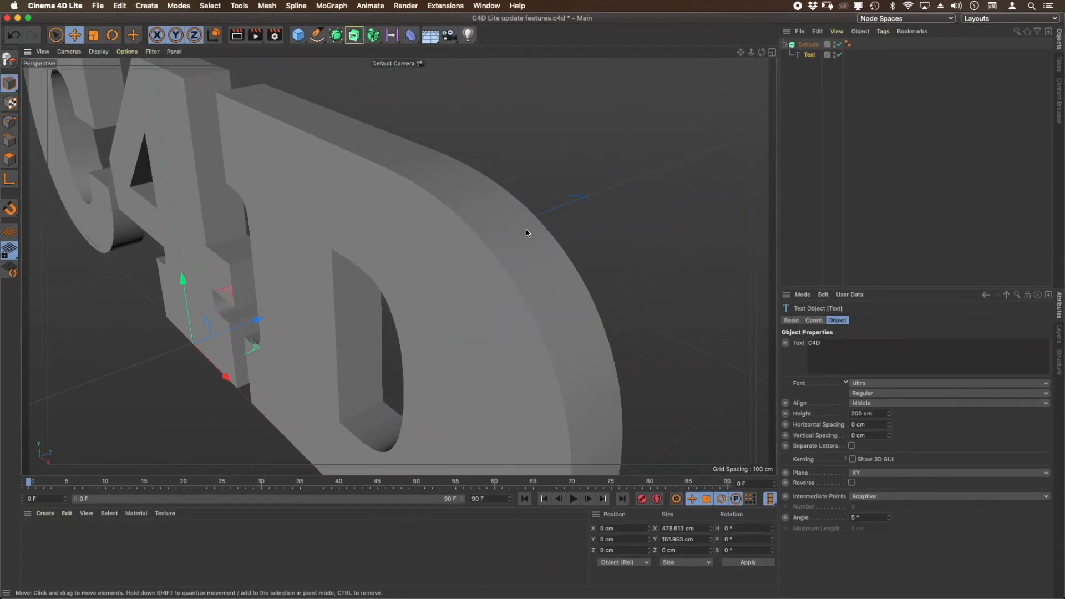
{"action": "left_click", "coordinate": [808, 44]}
{"action": "left_click", "coordinate": [961, 345]}
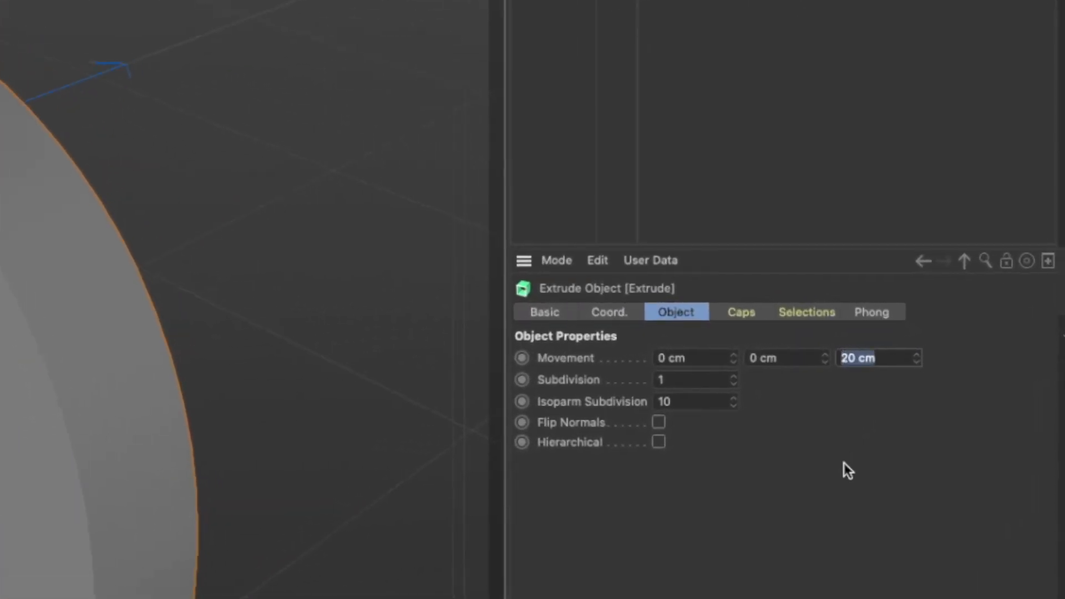
{"action": "type", "text": "50"}
{"action": "key", "text": "Return"}
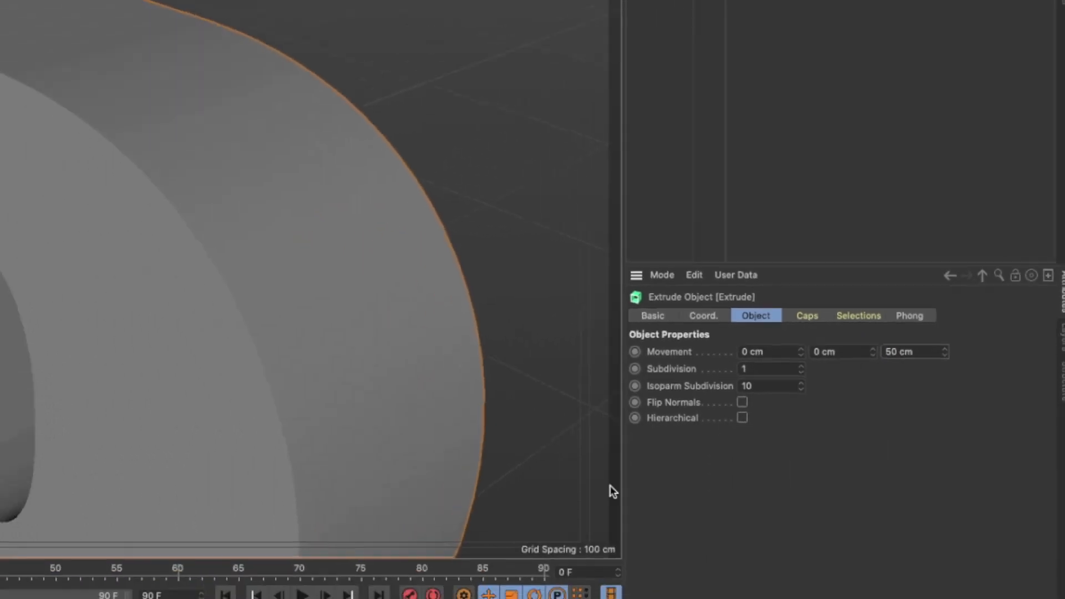
- Enable Separate Bevel Controls in the Extrude object's cap settings
{"action": "scroll", "coordinate": [515, 259], "scroll_direction": "down", "scroll_amount": 6}
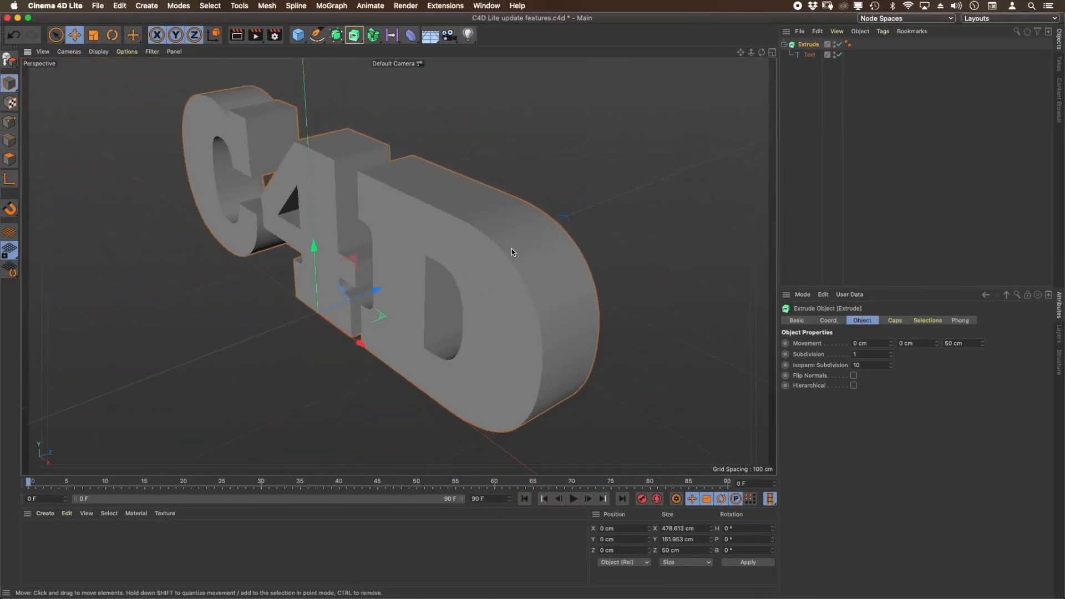
{"action": "scroll", "coordinate": [511, 249], "scroll_direction": "up", "scroll_amount": 2}
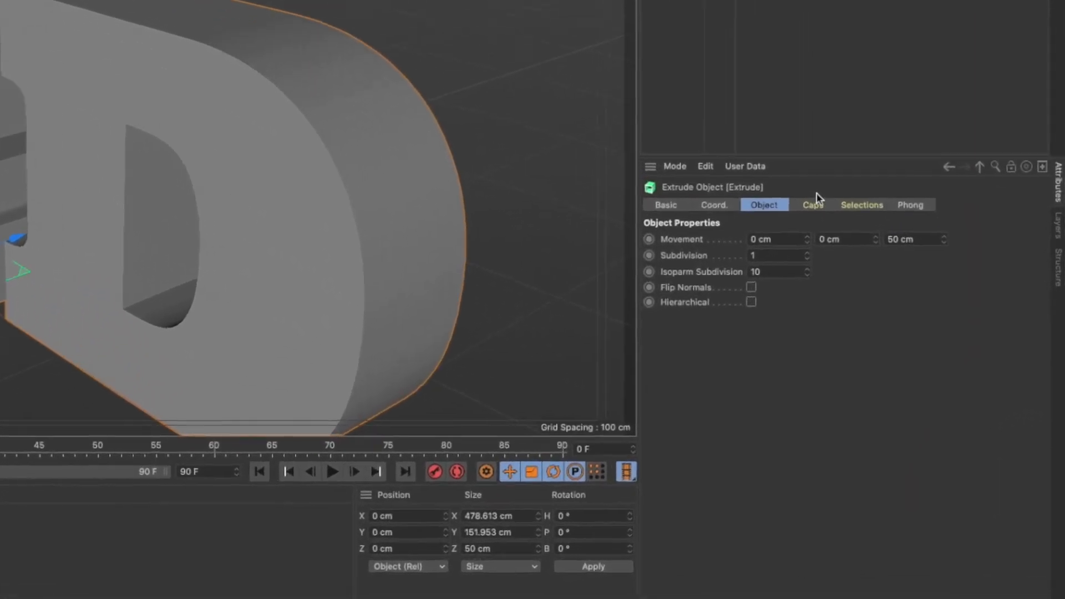
{"action": "left_click", "coordinate": [815, 204]}
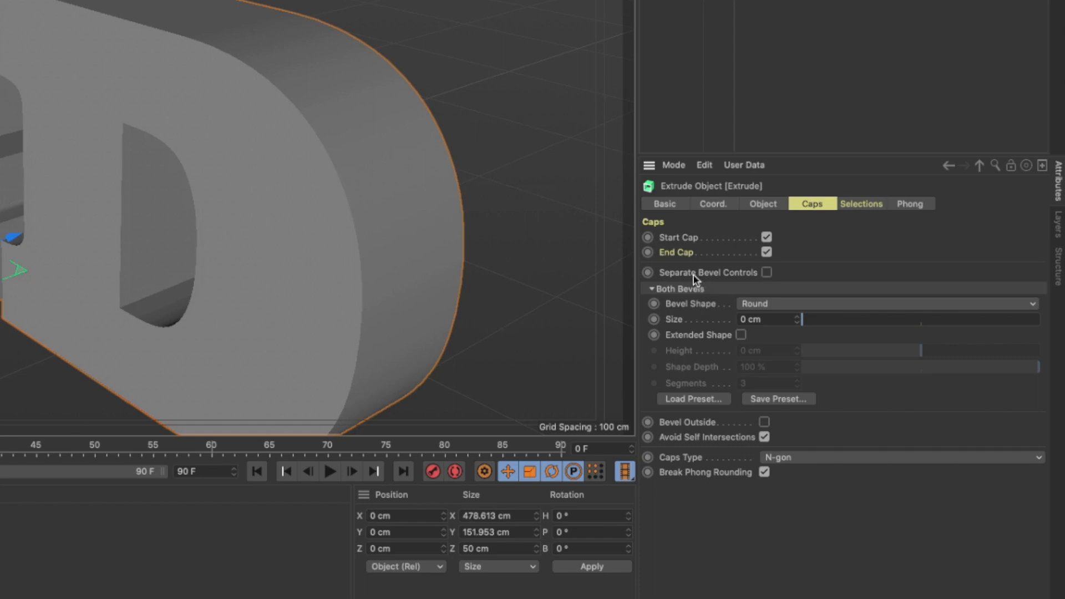
{"action": "left_click", "coordinate": [767, 273]}
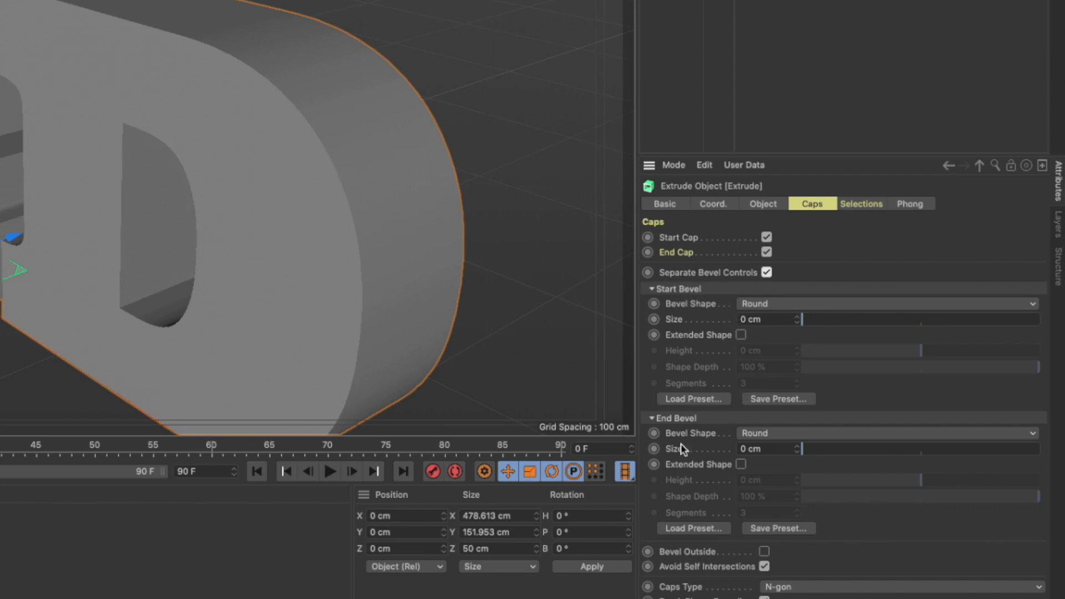
- Keep the Round shape for the Start Bevel and increase its size to about 36 cm
{"action": "right_click_drag", "start_coordinate": [371, 215], "coordinate": [348, 219], "text": "alt"}
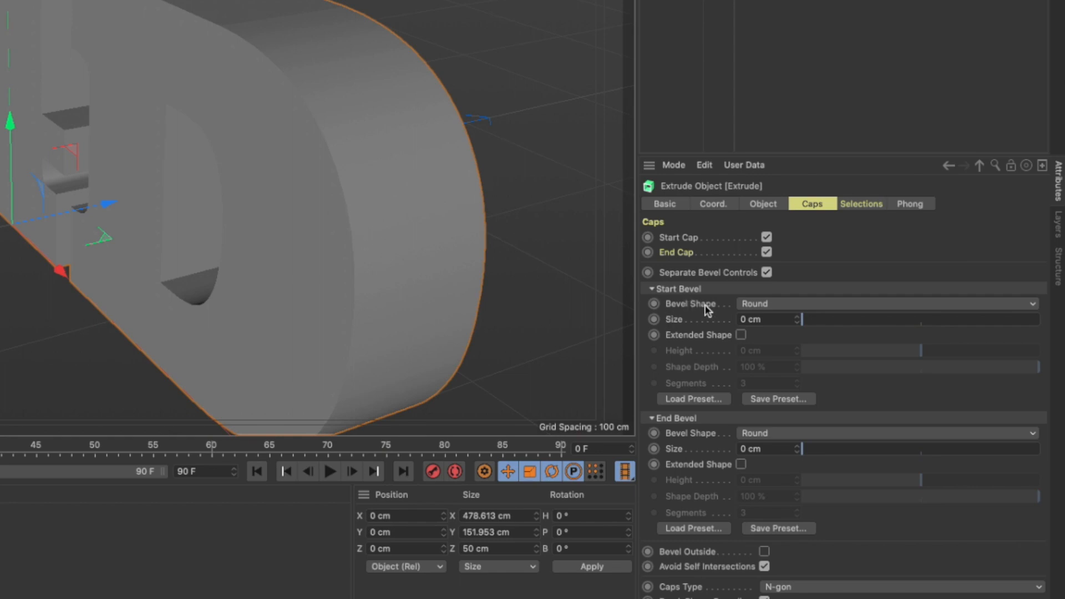
{"action": "left_click", "coordinate": [769, 305]}
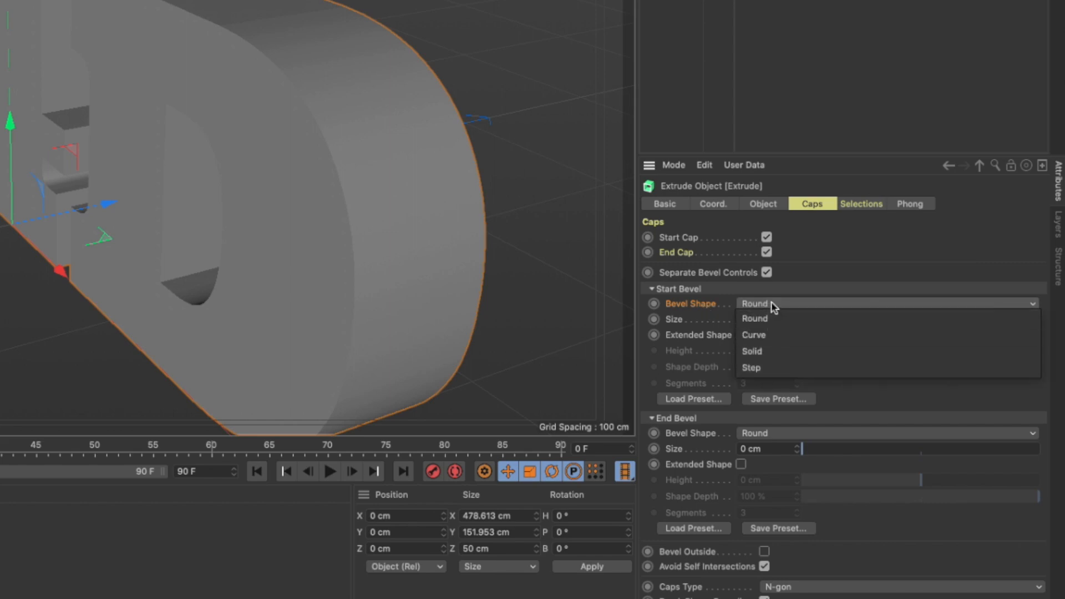
{"action": "left_click", "coordinate": [708, 308]}
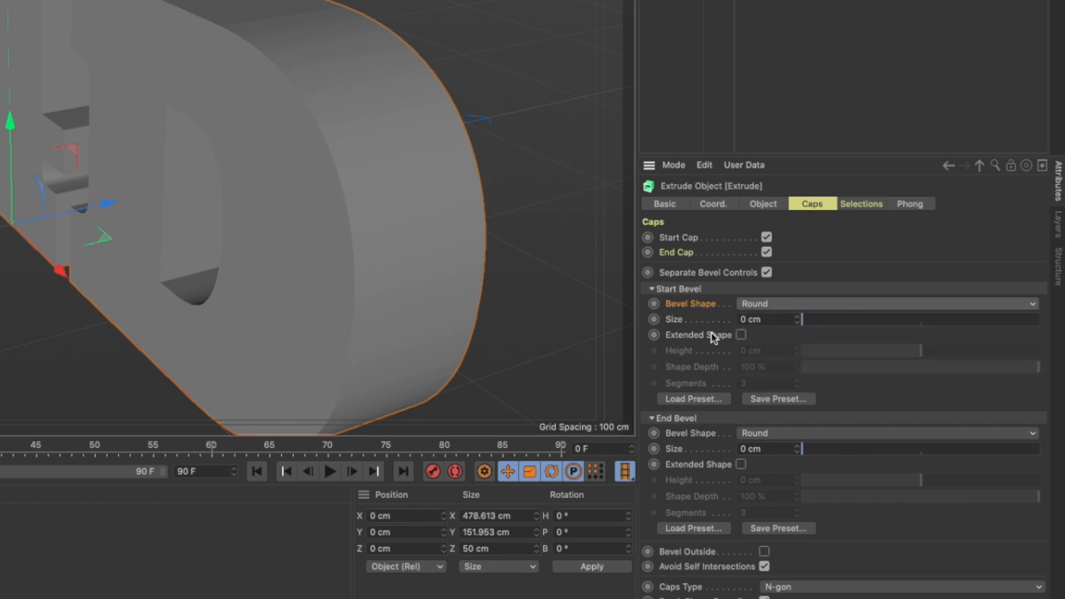
{"action": "left_click_drag", "start_coordinate": [805, 320], "coordinate": [915, 333]}
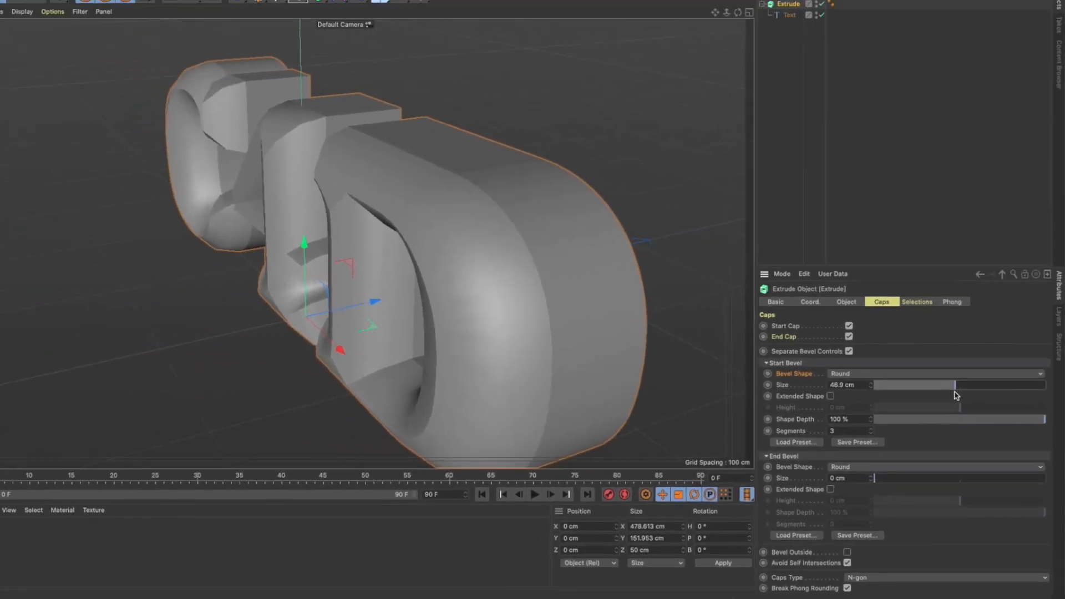
{"action": "mouse_move", "coordinate": [956, 395]}
{"action": "left_mouse_down"}
{"action": "mouse_move", "coordinate": [945, 393]}
{"action": "mouse_move", "coordinate": [1046, 408]}
{"action": "mouse_move", "coordinate": [913, 398]}
{"action": "mouse_move", "coordinate": [946, 399]}
{"action": "left_mouse_up"}
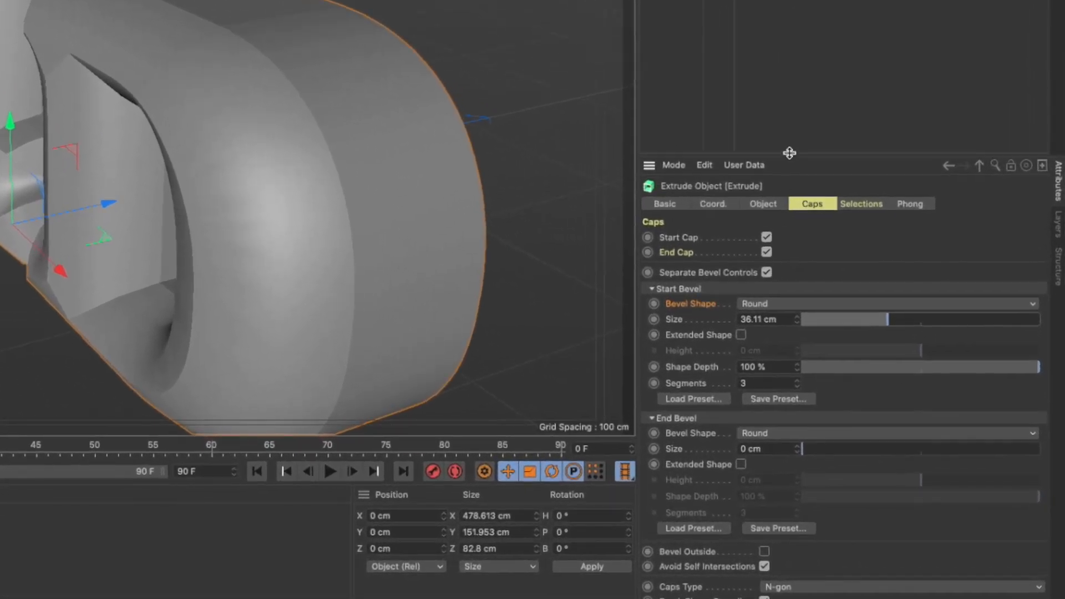
- Turn off Avoid Self Intersections in the Extrude object's cap settings and inspect the letters' bevels
{"action": "left_click_drag", "start_coordinate": [790, 152], "coordinate": [781, 36]}
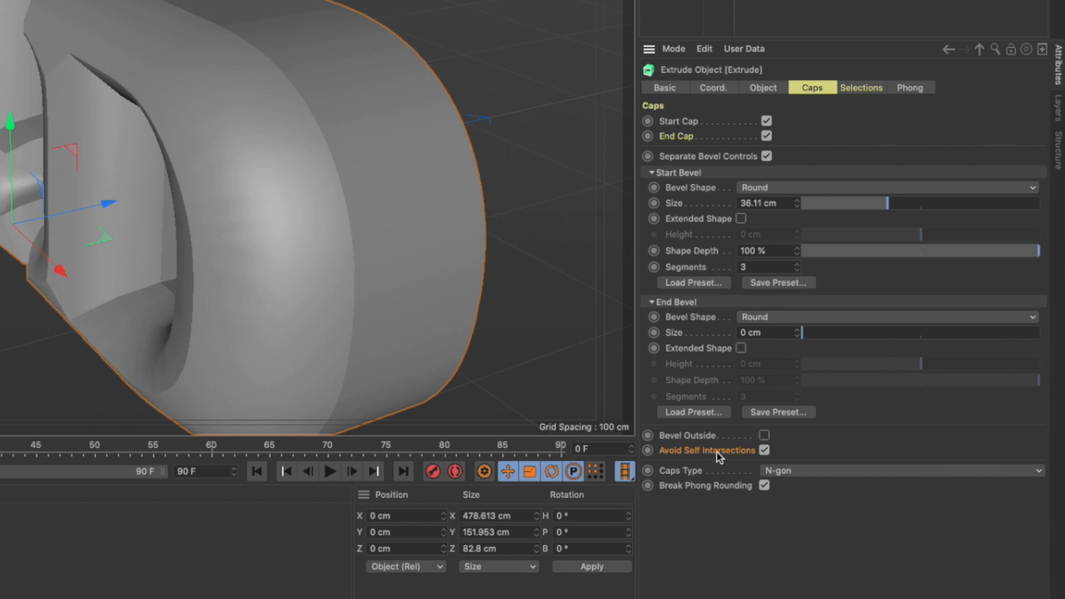
{"action": "left_click_drag", "start_coordinate": [256, 212], "coordinate": [286, 198], "text": "alt"}
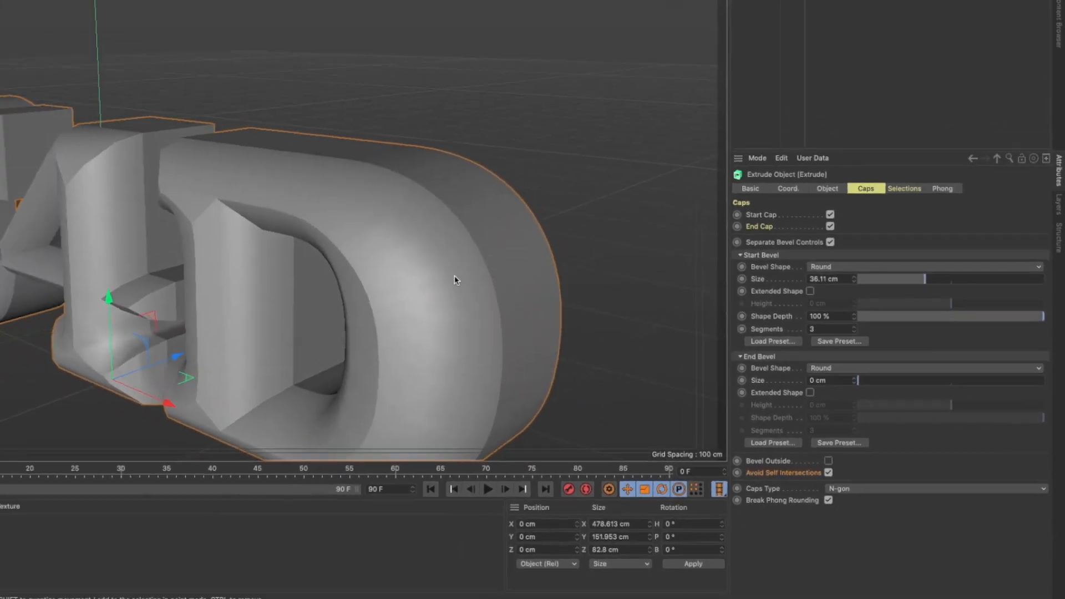
{"action": "scroll", "coordinate": [451, 297], "scroll_direction": "down", "scroll_amount": 3}
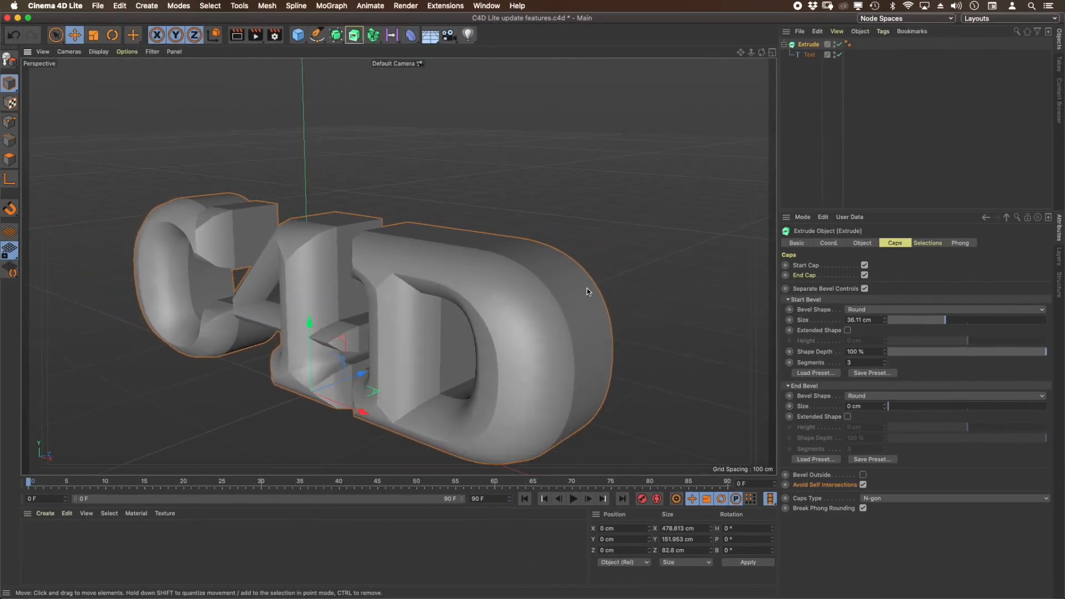
{"action": "left_click_drag", "start_coordinate": [507, 317], "coordinate": [600, 275], "text": "alt"}
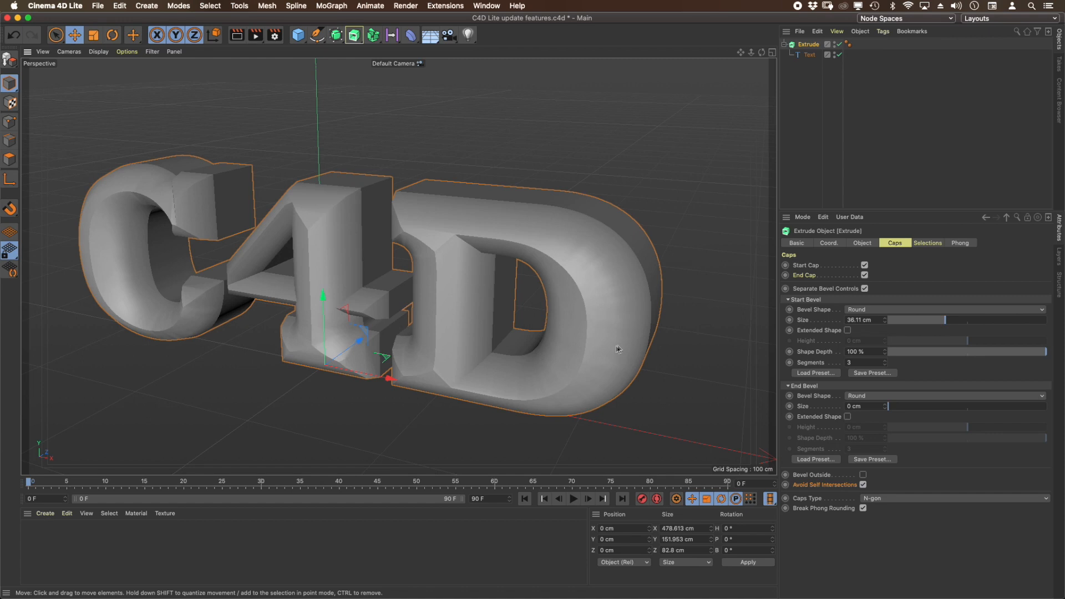
{"action": "left_click", "coordinate": [863, 486]}
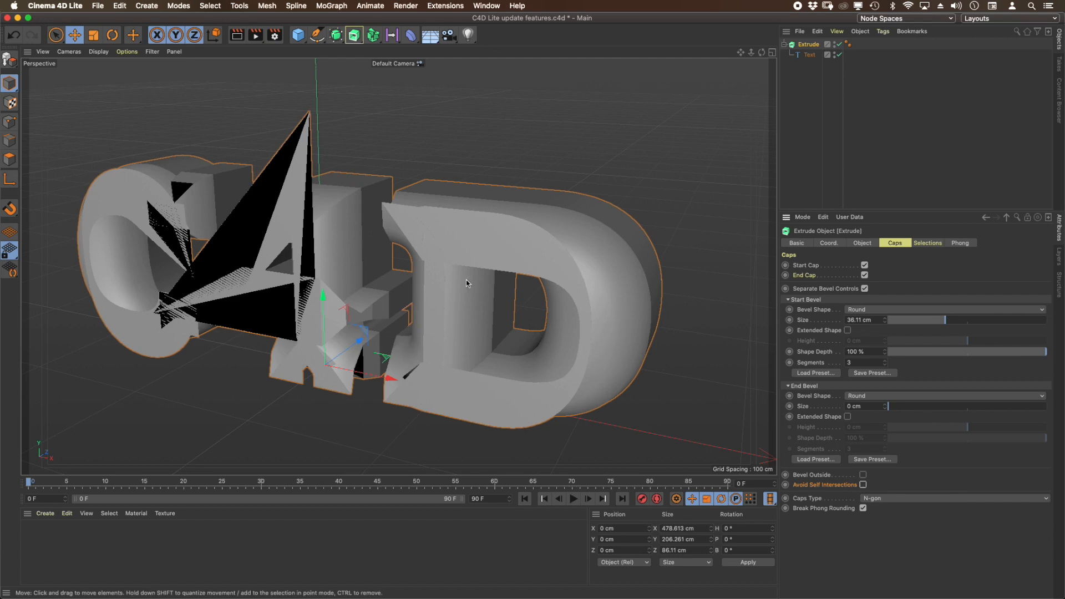
{"action": "left_click_drag", "start_coordinate": [350, 256], "coordinate": [403, 283], "text": "alt"}
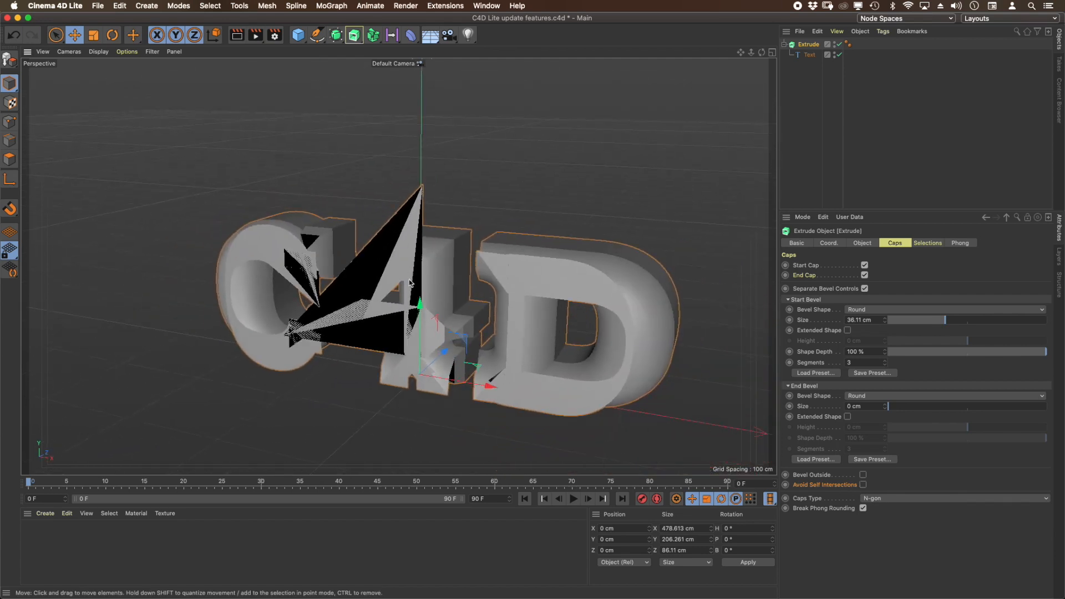
{"action": "scroll", "coordinate": [304, 279], "scroll_direction": "up", "scroll_amount": 3}
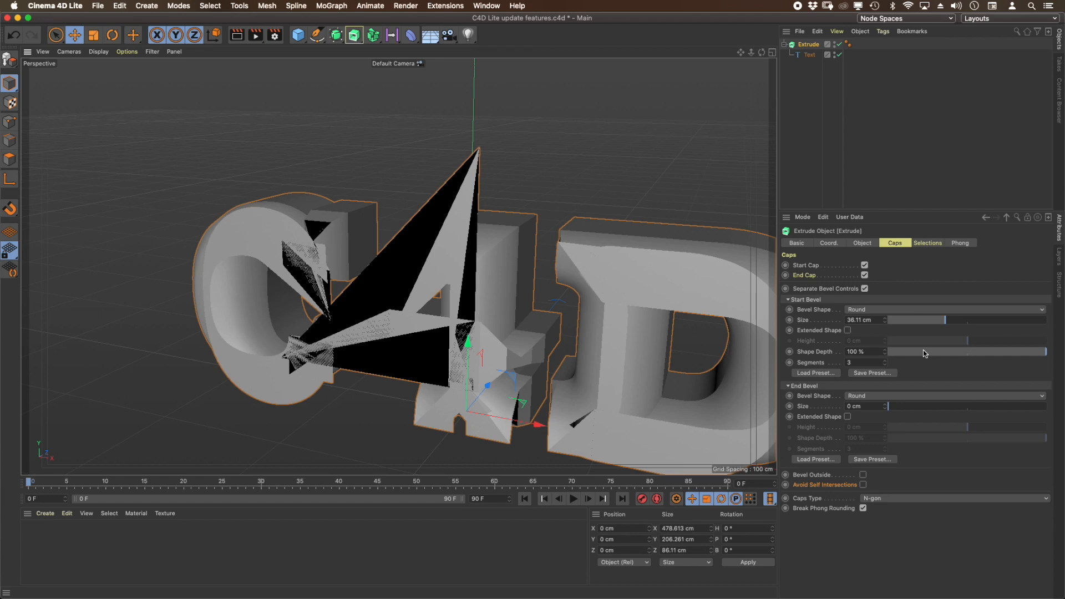
- Reduce the Start Bevel size to about 3.8 cm and inspect the letter edges
{"action": "left_click_drag", "start_coordinate": [943, 321], "coordinate": [891, 335]}
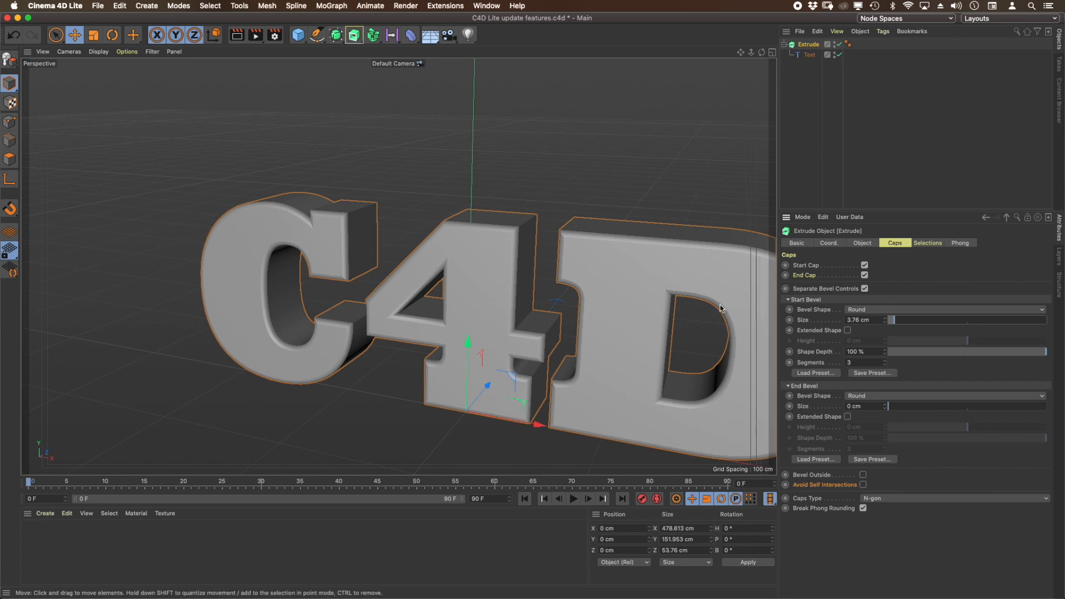
{"action": "middle_click_drag", "start_coordinate": [720, 305], "coordinate": [557, 282], "text": "alt"}
{"action": "right_click_drag", "start_coordinate": [557, 282], "coordinate": [688, 275], "text": "alt"}
{"action": "left_click_drag", "start_coordinate": [604, 298], "coordinate": [556, 301], "text": "alt"}
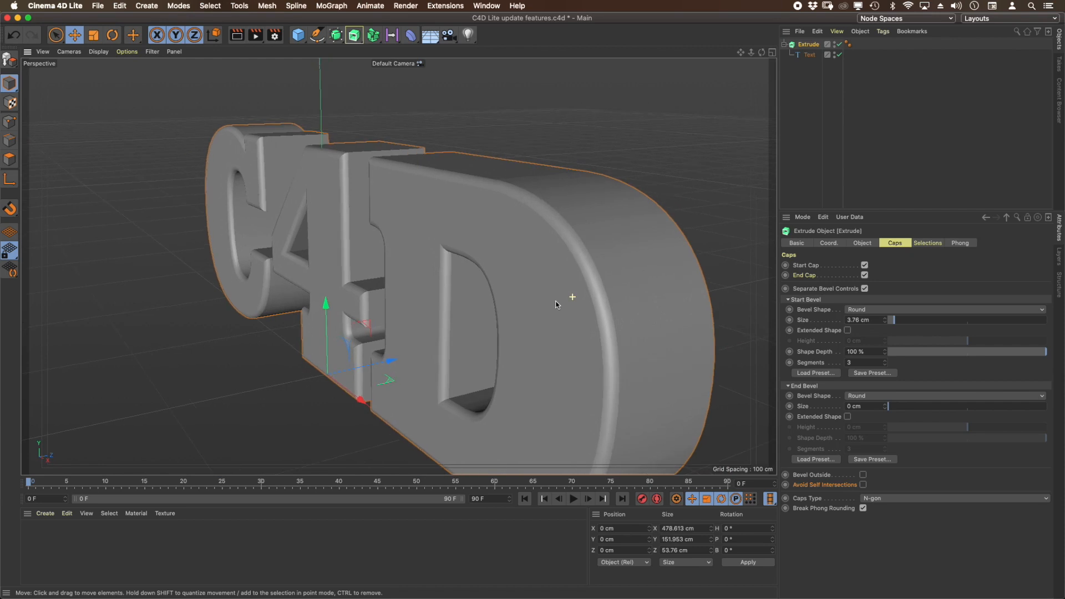
- Re-enable Avoid Self Intersections and increase the Start Bevel size to about 16 cm
{"action": "left_click", "coordinate": [863, 485]}
{"action": "left_click_drag", "start_coordinate": [898, 324], "coordinate": [915, 325]}
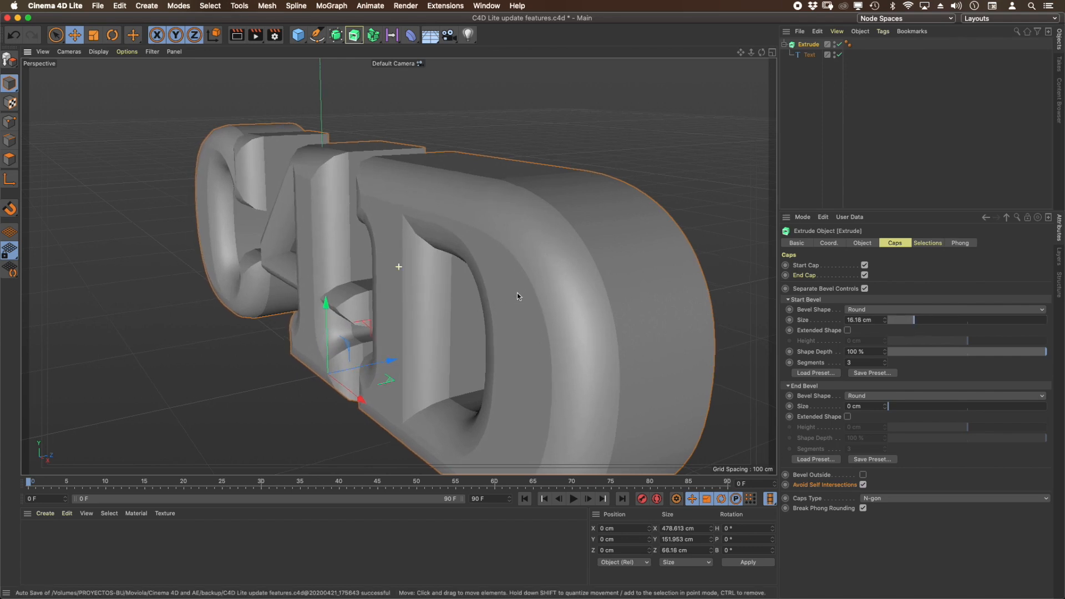
{"action": "left_click_drag", "start_coordinate": [516, 295], "coordinate": [523, 255], "text": "alt"}
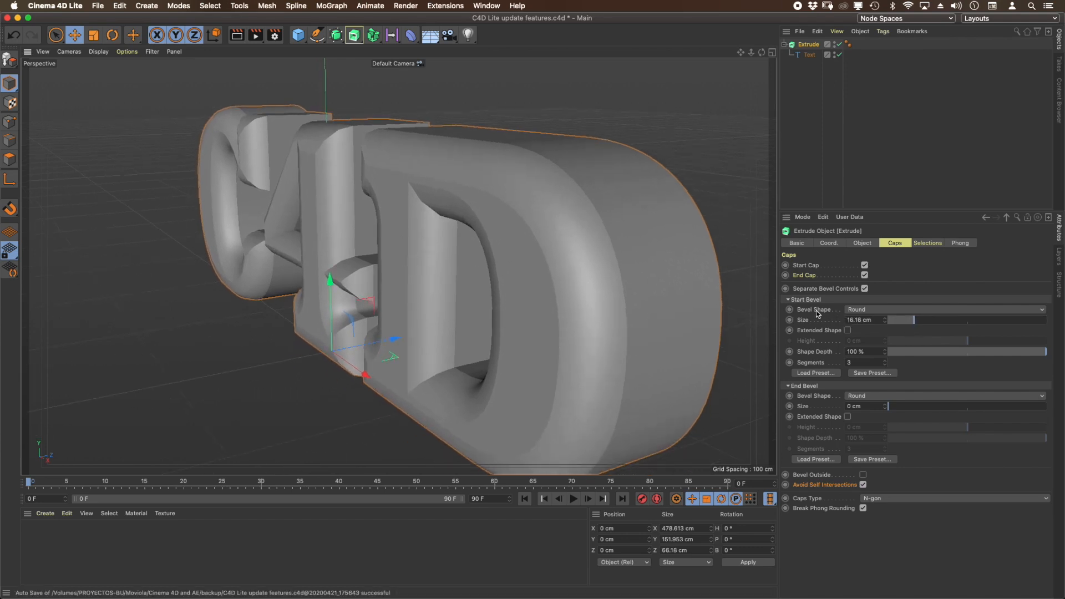
- Set the Start Bevel to 1 segment and examine the flat chamfer around all three letters
{"action": "left_click", "coordinate": [885, 365]}
{"action": "left_click", "coordinate": [886, 366]}
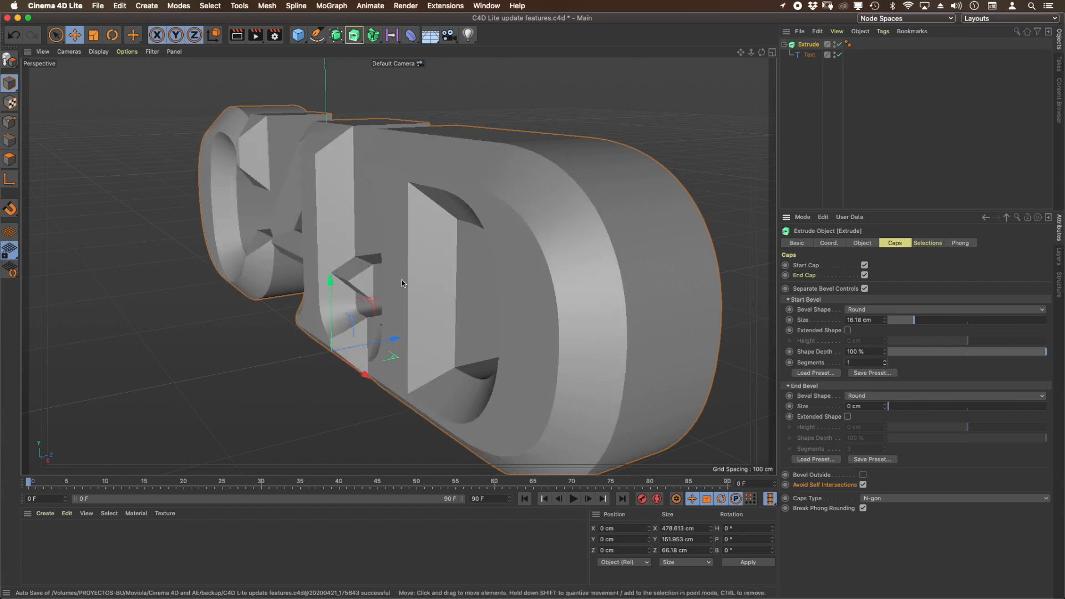
{"action": "left_click_drag", "start_coordinate": [474, 253], "coordinate": [521, 253], "text": "alt"}
{"action": "middle_click_drag", "start_coordinate": [231, 214], "coordinate": [445, 258], "text": "alt"}
{"action": "left_click_drag", "start_coordinate": [261, 196], "coordinate": [240, 258], "text": "alt"}
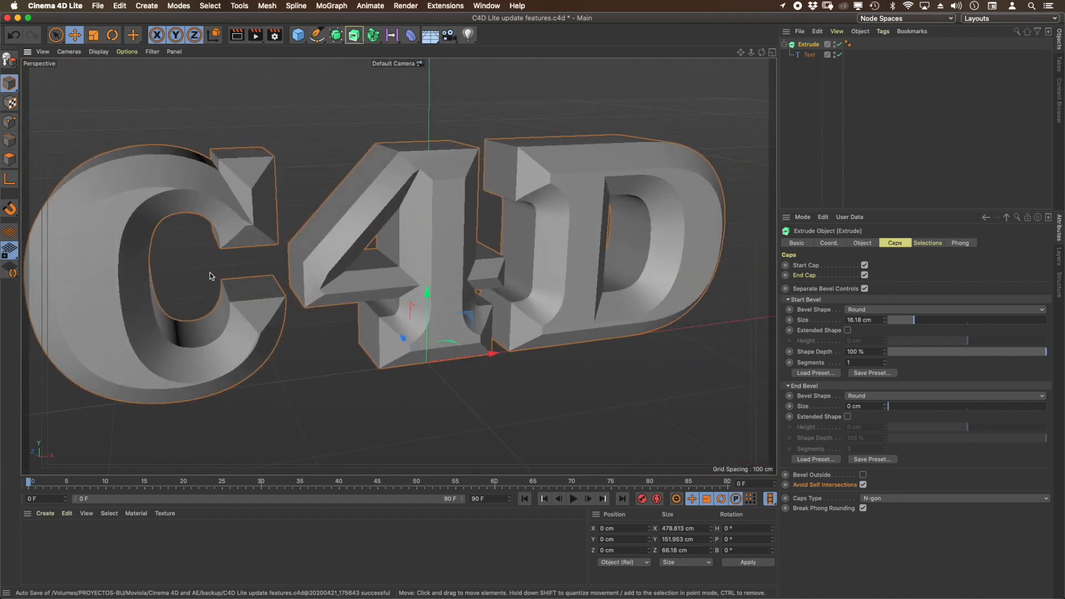
{"action": "middle_click_drag", "start_coordinate": [144, 235], "coordinate": [301, 221], "text": "alt"}
{"action": "left_click_drag", "start_coordinate": [256, 234], "coordinate": [209, 236], "text": "alt"}
{"action": "scroll", "coordinate": [637, 266], "scroll_direction": "down", "scroll_amount": 2}
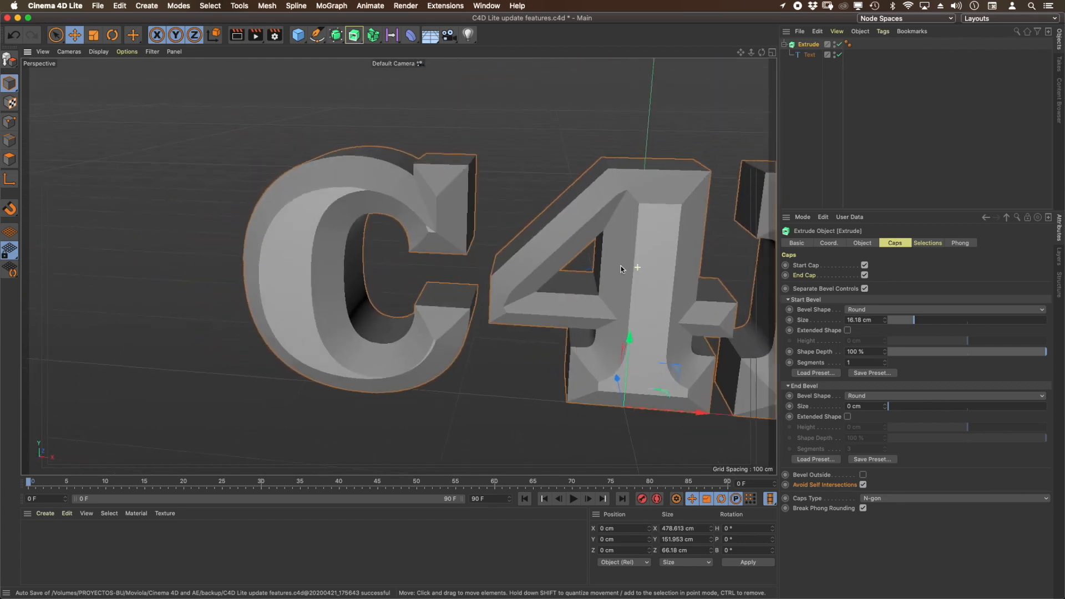
{"action": "middle_click_drag", "start_coordinate": [654, 267], "coordinate": [438, 255], "text": "alt"}
{"action": "left_click_drag", "start_coordinate": [622, 241], "coordinate": [446, 214], "text": "alt"}
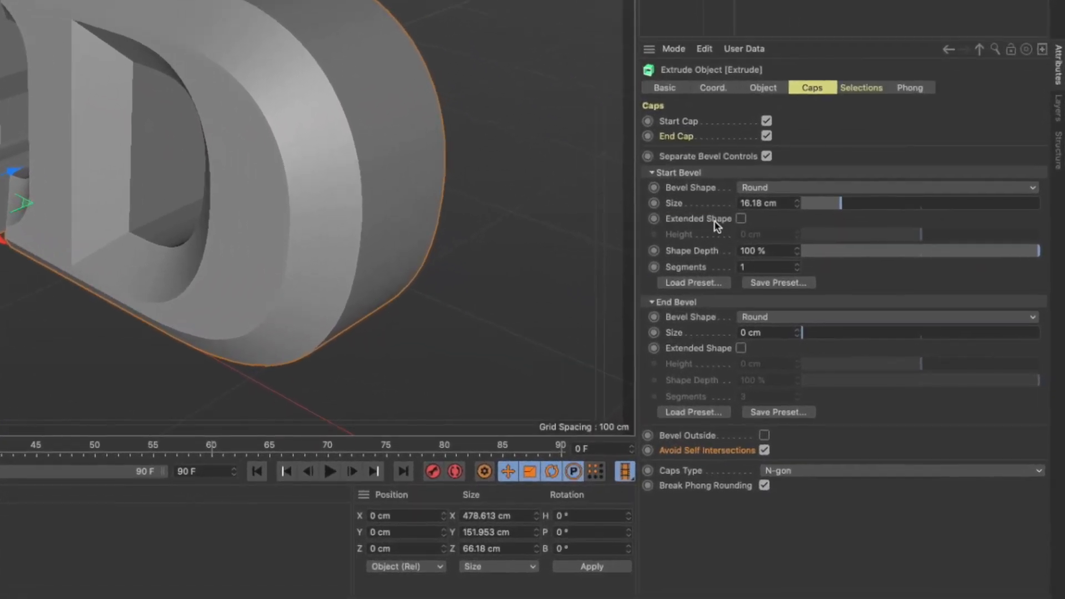
- Enable Extended Shape for the Start Bevel and lower its height to about -26 cm
{"action": "left_click", "coordinate": [829, 333]}
{"action": "left_click", "coordinate": [741, 218]}
{"action": "left_click_drag", "start_coordinate": [922, 235], "coordinate": [944, 255]}
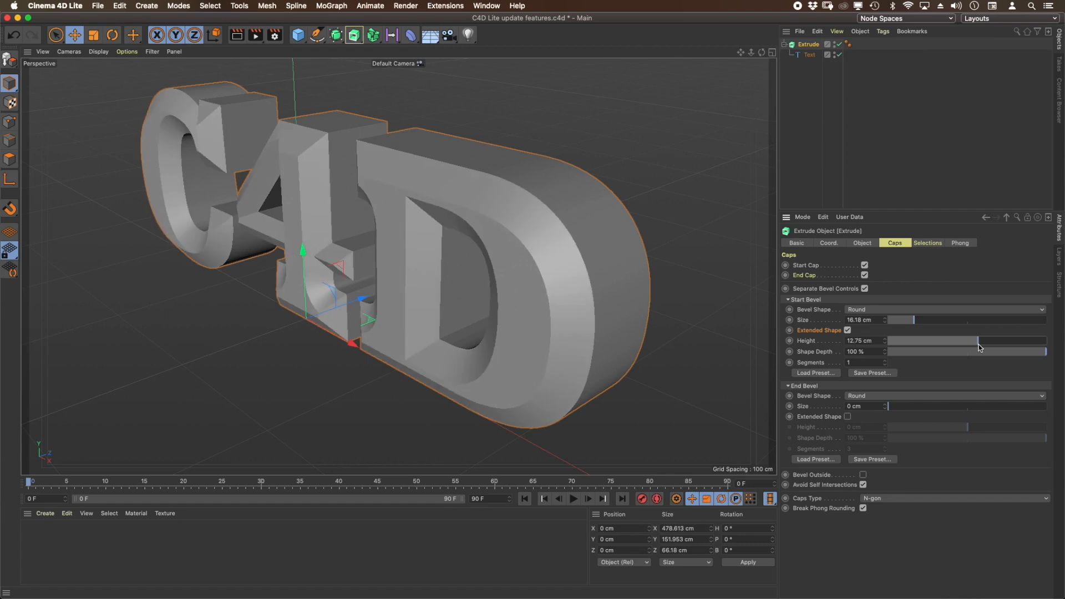
{"action": "left_click_drag", "start_coordinate": [980, 347], "coordinate": [949, 348]}
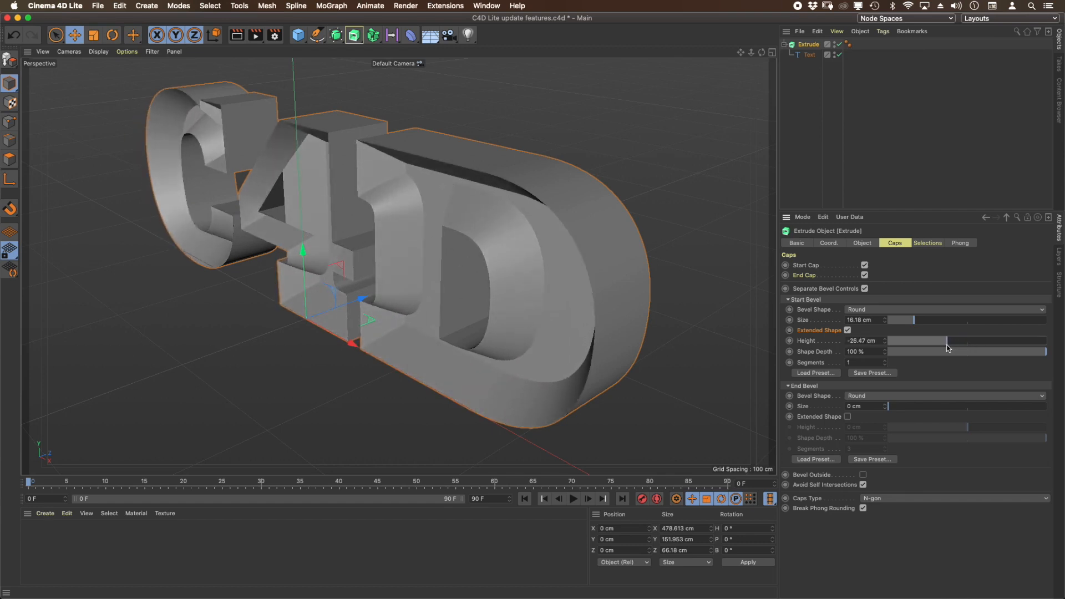
- Reset the Start Bevel's extended height to 0 cm and inspect the letters
{"action": "left_click_drag", "start_coordinate": [584, 281], "coordinate": [886, 346], "text": "alt"}
{"action": "right_click", "coordinate": [885, 342]}
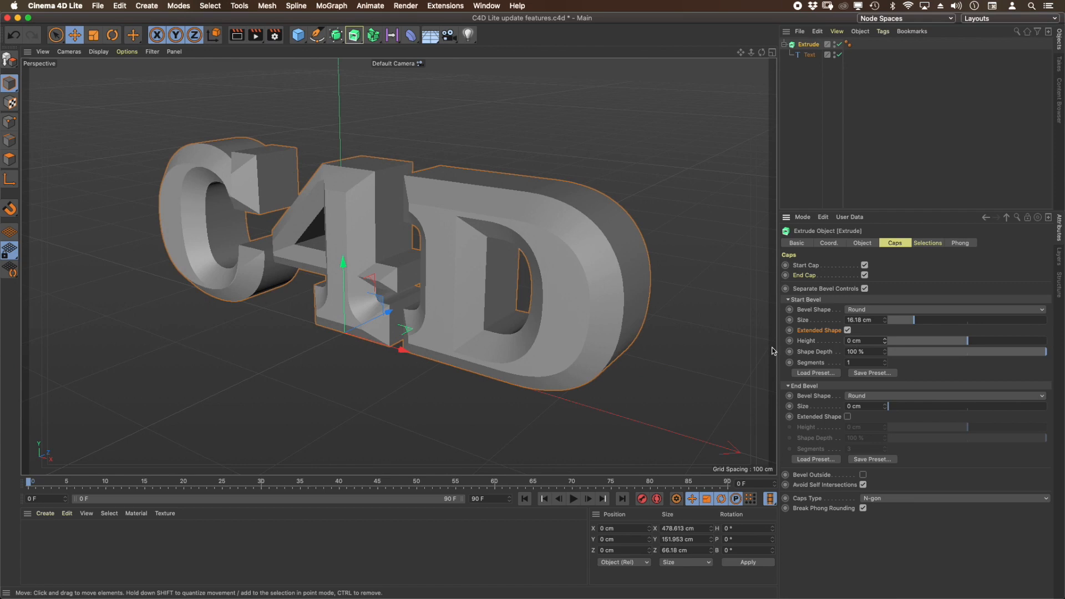
{"action": "left_click_drag", "start_coordinate": [574, 280], "coordinate": [519, 267], "text": "alt"}
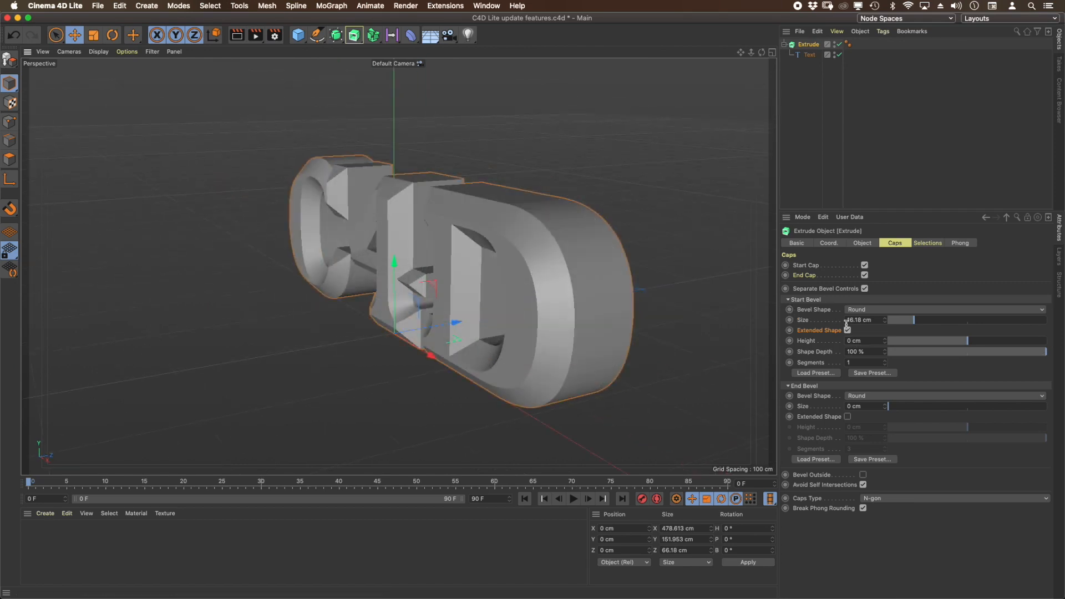
- Check the available Start Bevel shapes, load the Four Steps bevel preset and inspect the stepped edge up close
{"action": "left_click", "coordinate": [863, 312]}
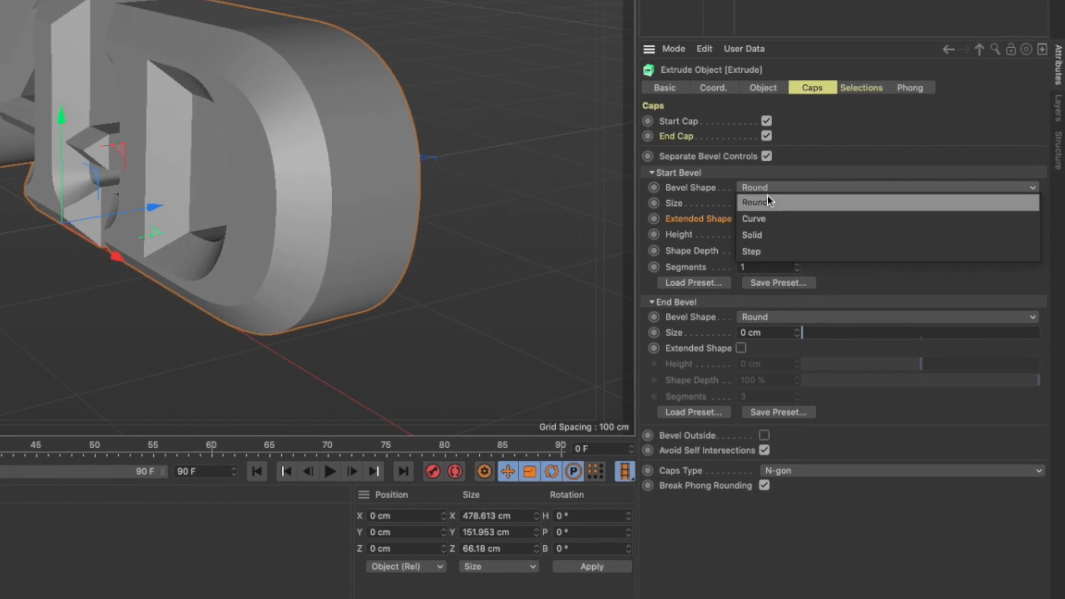
{"action": "left_click", "coordinate": [689, 194]}
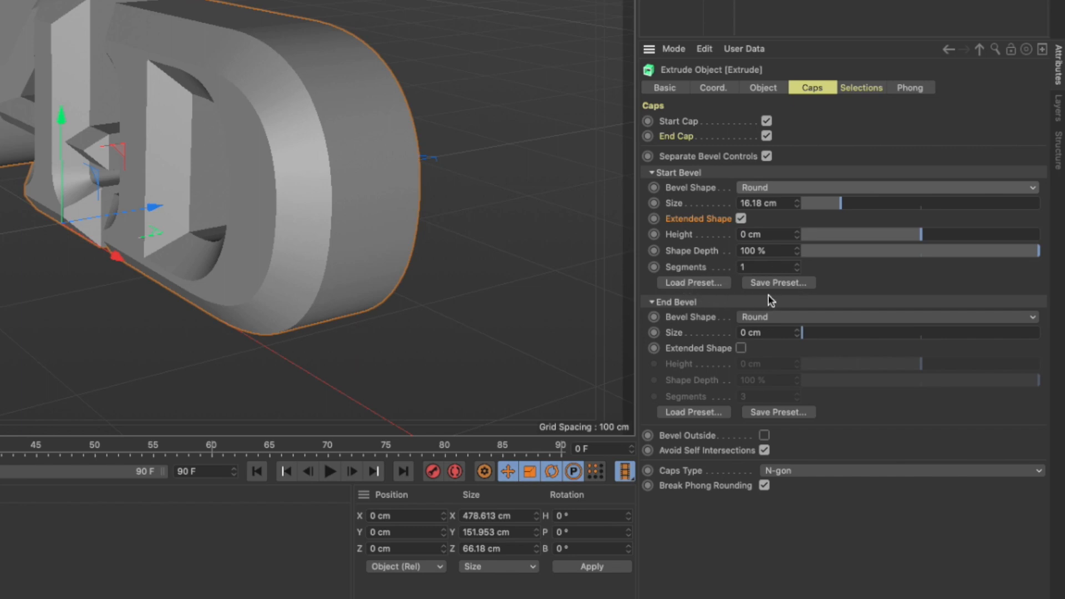
{"action": "left_click", "coordinate": [698, 283]}
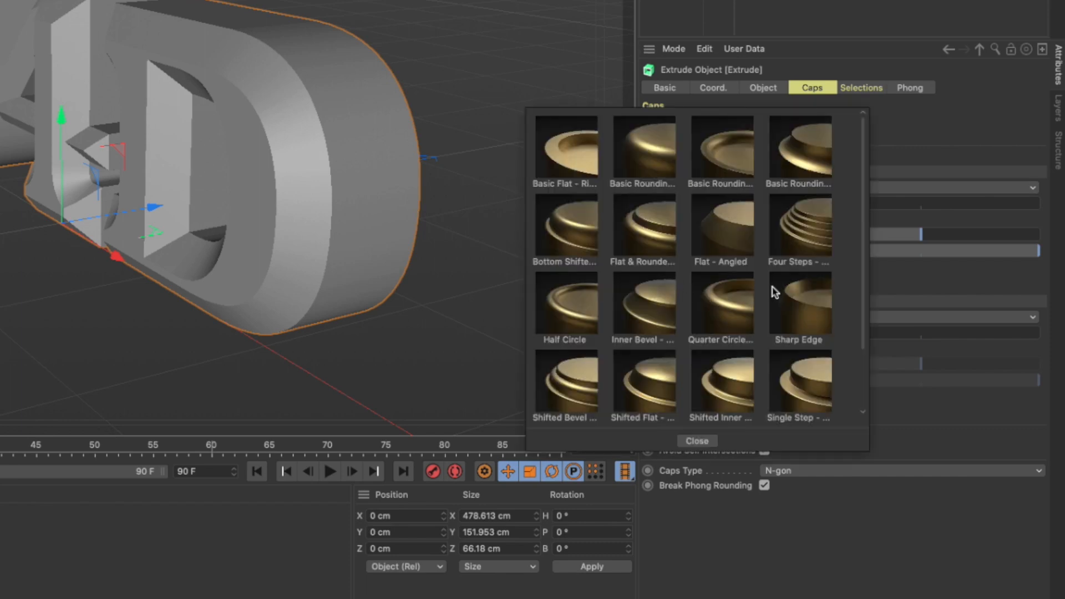
{"action": "left_click", "coordinate": [813, 233]}
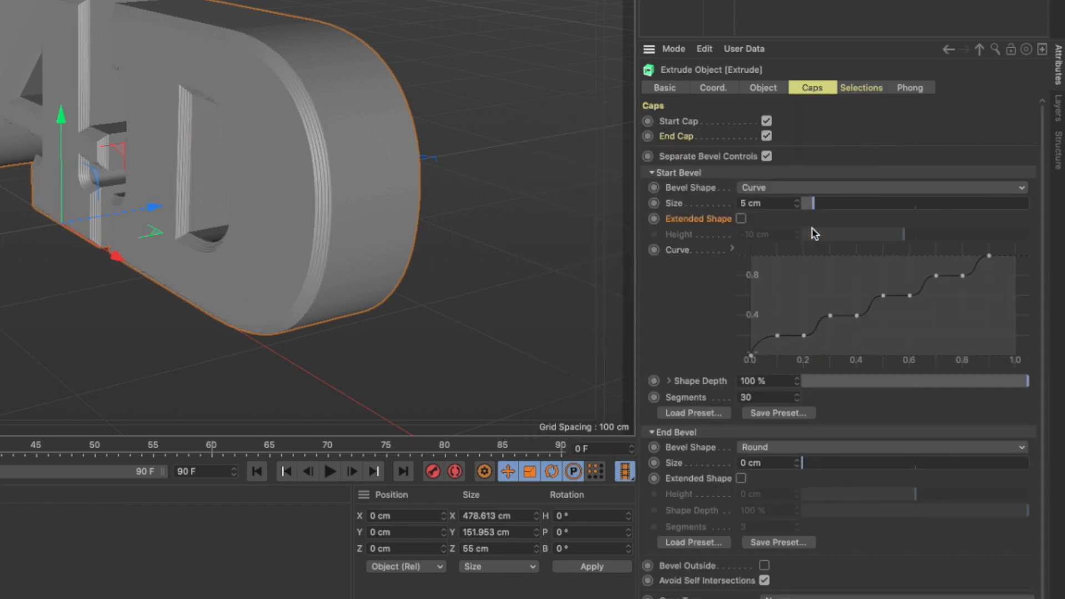
{"action": "scroll", "coordinate": [252, 131], "scroll_direction": "up", "scroll_amount": 10}
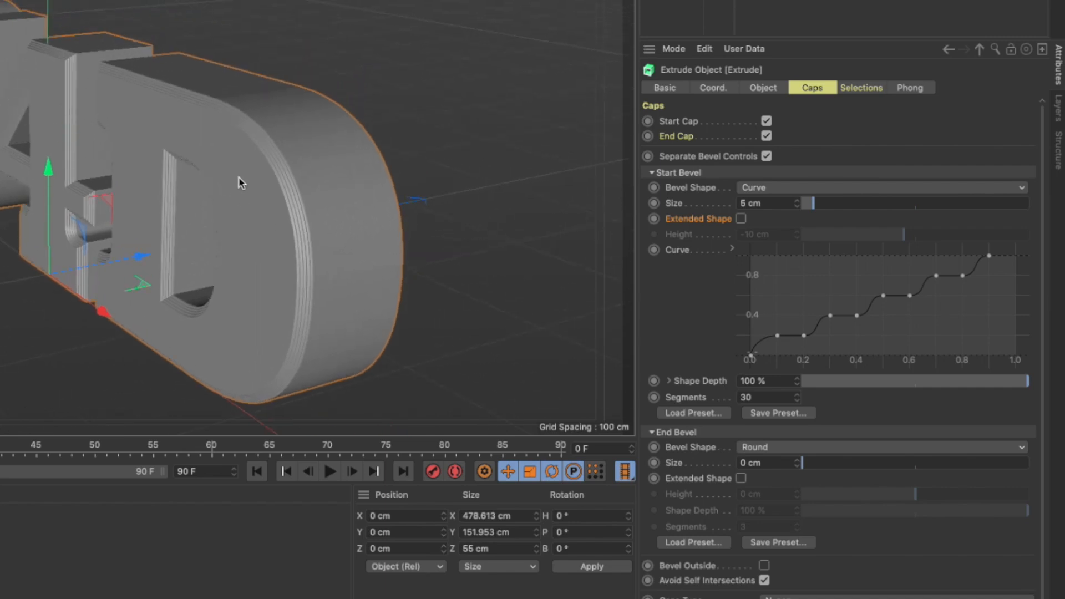
{"action": "left_click_drag", "start_coordinate": [354, 225], "coordinate": [390, 222], "text": "alt"}
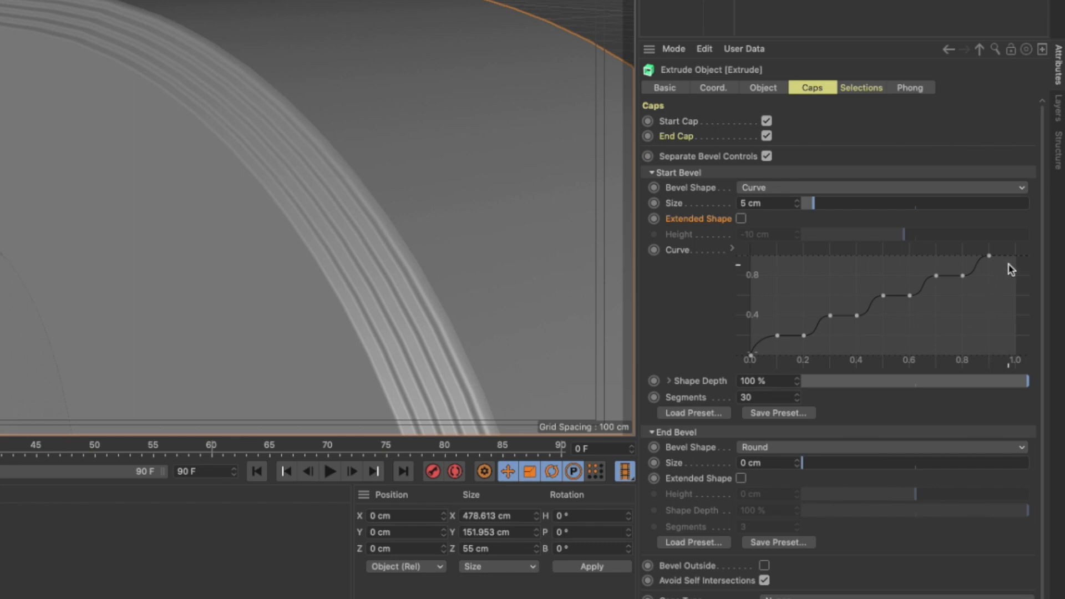
{"action": "left_click_drag", "start_coordinate": [1002, 247], "coordinate": [737, 365]}
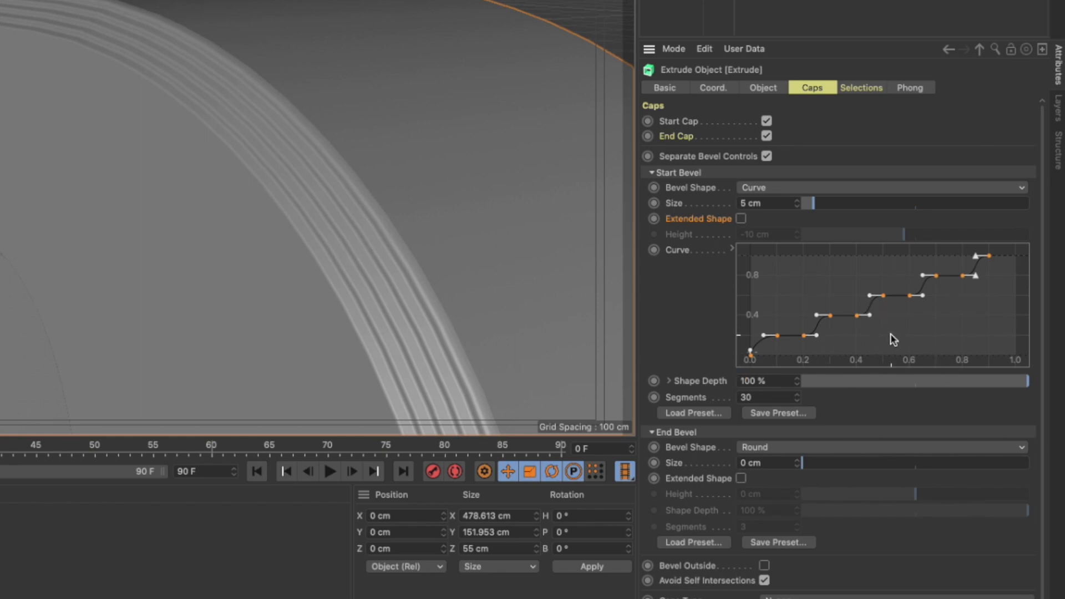
{"action": "left_click_drag", "start_coordinate": [988, 268], "coordinate": [854, 317]}
{"action": "key", "text": "Delete"}
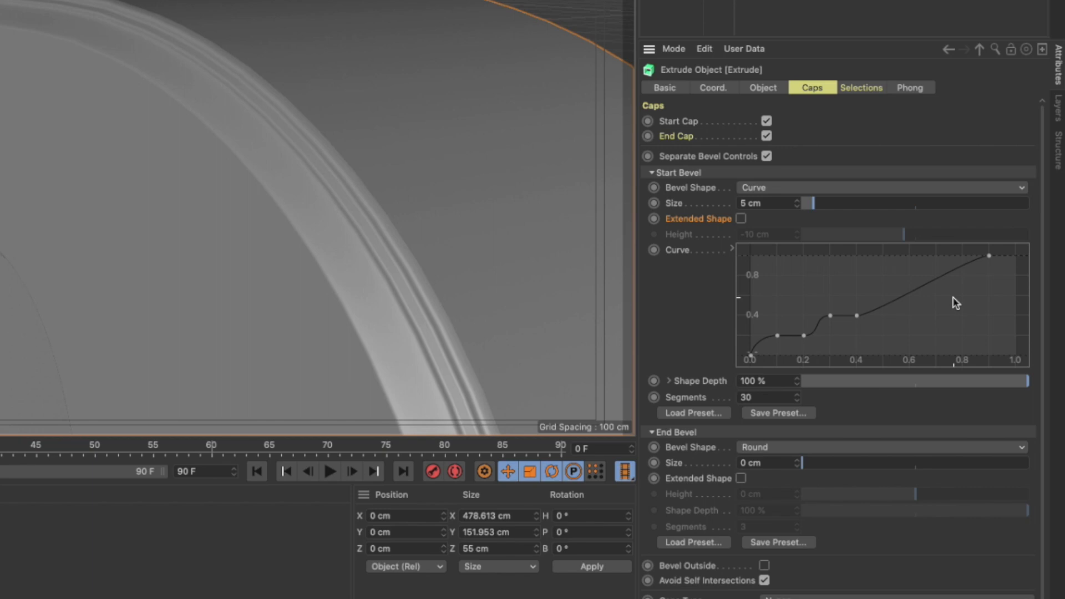
- Reshape the Start Bevel curve into two wide plateaus, moving the upper pair of points to about 0.7 height and extending the lower plateau
{"action": "left_click_drag", "start_coordinate": [891, 285], "coordinate": [866, 286]}
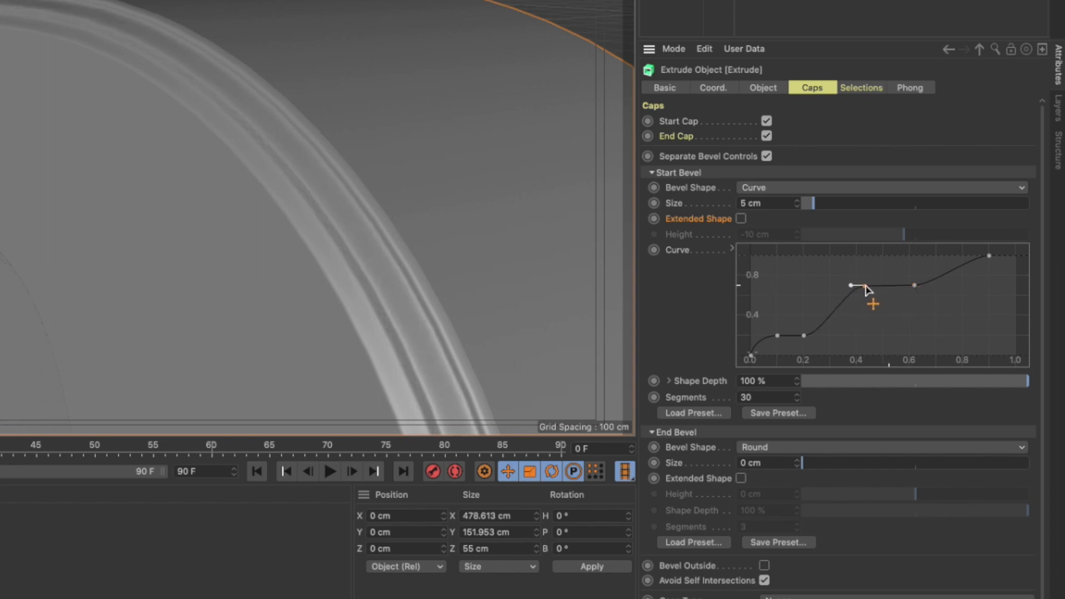
{"action": "left_click_drag", "start_coordinate": [806, 335], "coordinate": [827, 335]}
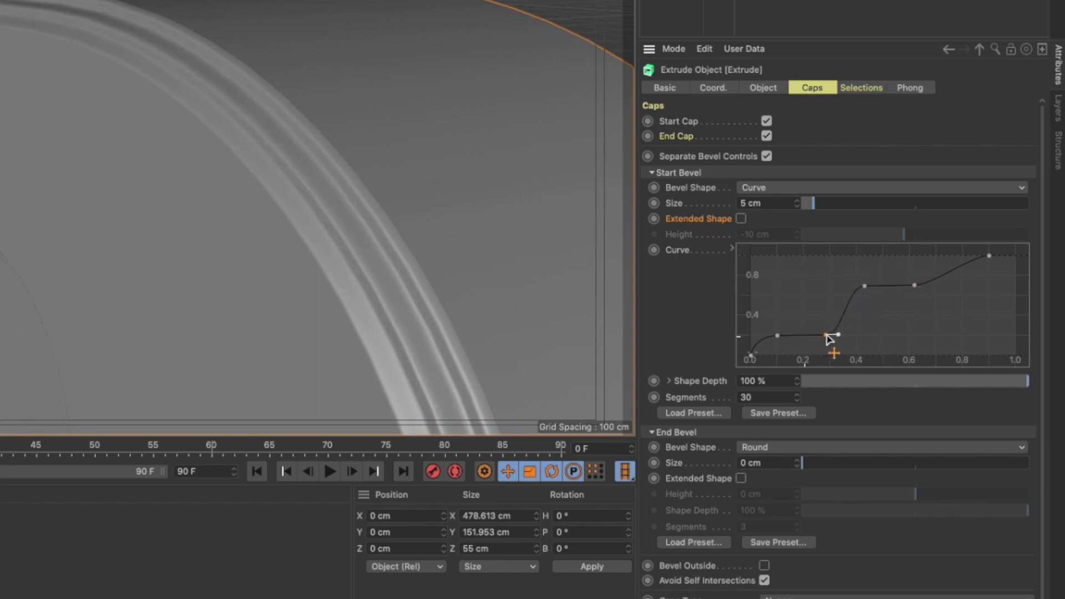
{"action": "left_click_drag", "start_coordinate": [915, 289], "coordinate": [945, 288]}
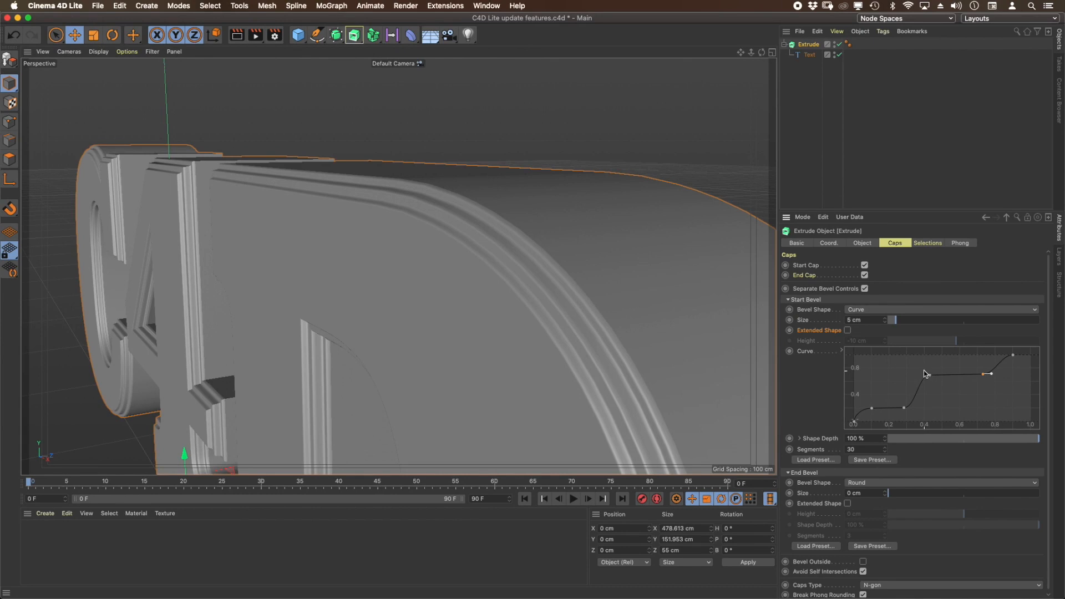
{"action": "left_click_drag", "start_coordinate": [921, 375], "coordinate": [917, 378]}
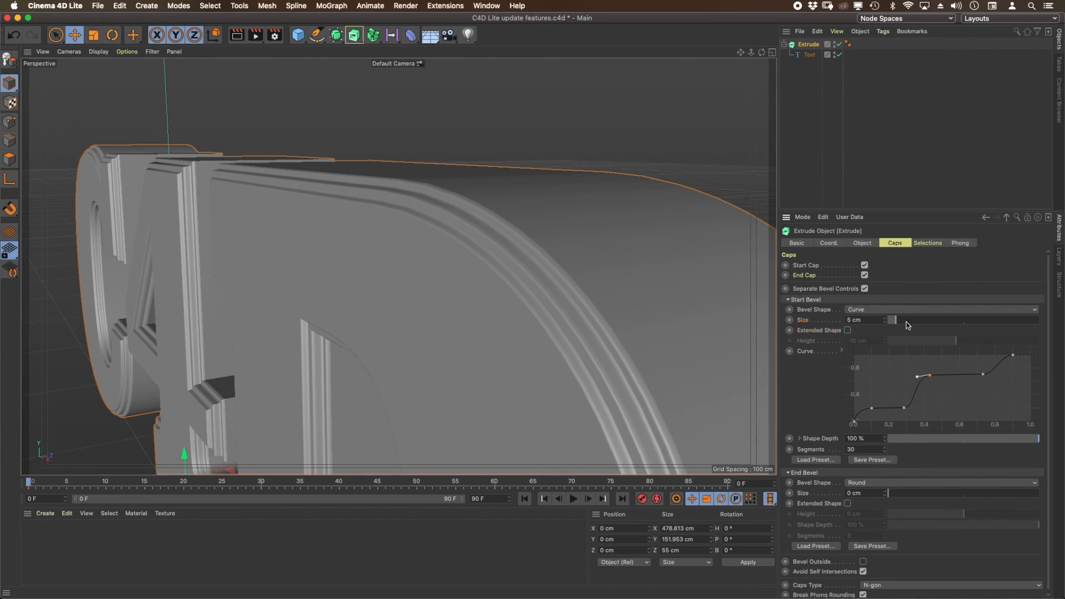
- Increase the Start Bevel size to about 15.6 cm and inspect the stepped profile on the letters
{"action": "left_click_drag", "start_coordinate": [903, 321], "coordinate": [912, 320]}
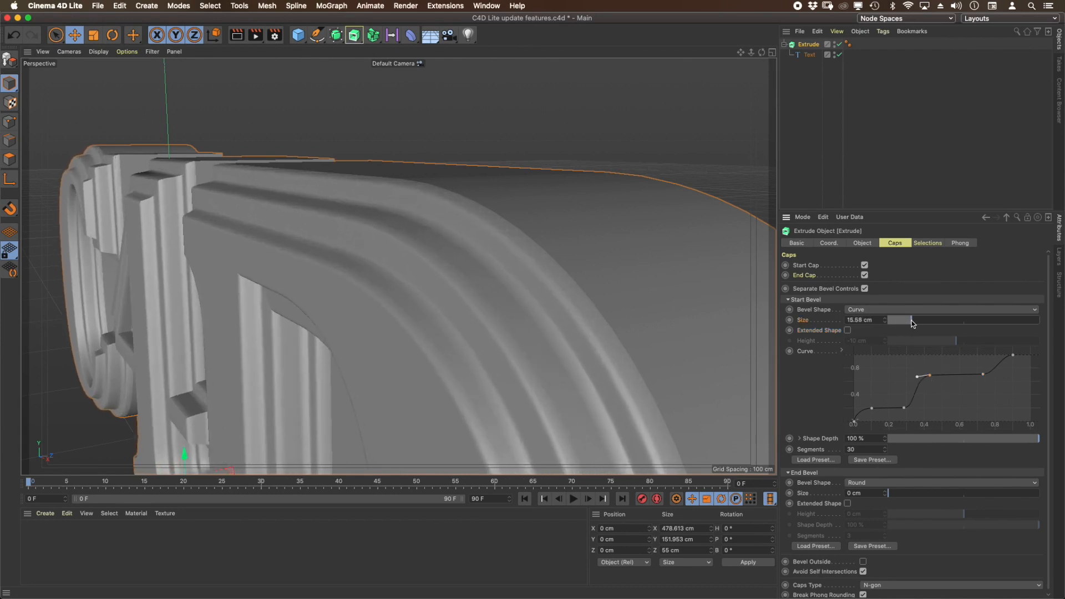
{"action": "scroll", "coordinate": [575, 290], "scroll_direction": "down", "scroll_amount": 10}
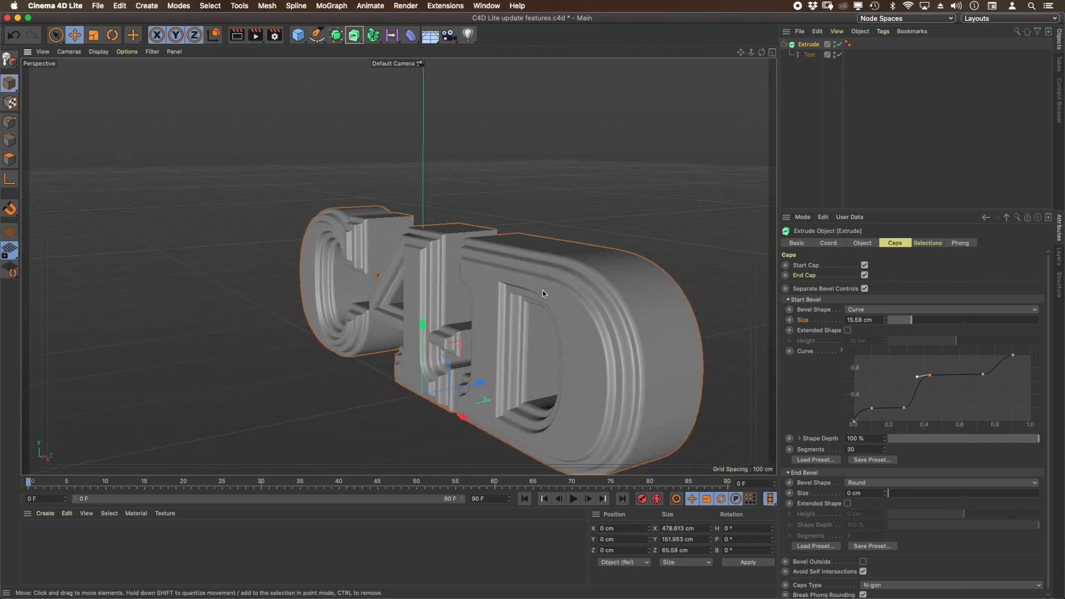
{"action": "mouse_move", "coordinate": [601, 284]}
{"action": "left_mouse_down", "text": "alt"}
{"action": "mouse_move", "coordinate": [558, 271]}
{"action": "mouse_move", "coordinate": [599, 265]}
{"action": "left_mouse_up", "text": "alt"}
{"action": "scroll", "coordinate": [599, 265], "scroll_direction": "up", "scroll_amount": 2}
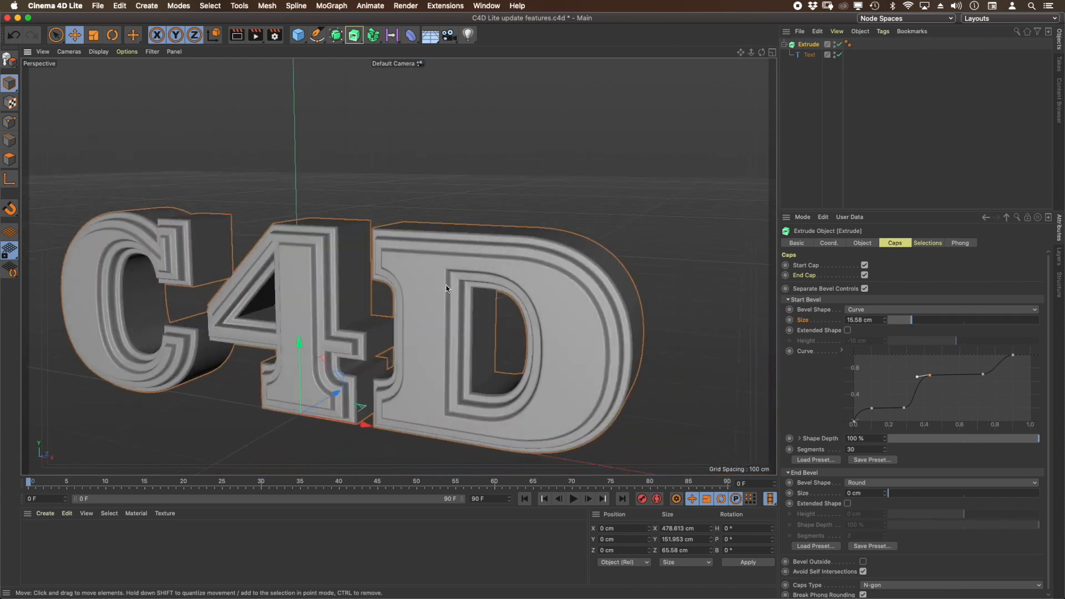
{"action": "scroll", "coordinate": [417, 273], "scroll_direction": "up", "scroll_amount": 2}
{"action": "scroll", "coordinate": [417, 273], "scroll_direction": "up", "scroll_amount": 2}
{"action": "left_click_drag", "start_coordinate": [645, 280], "coordinate": [591, 272], "text": "alt"}
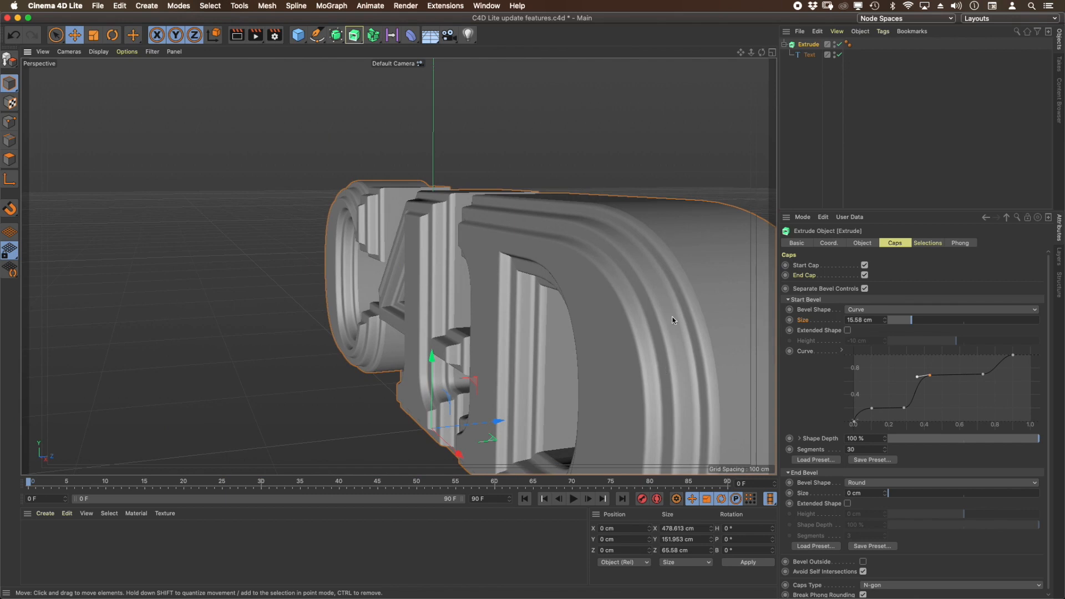
- Set the End Bevel on the back of the letters to a size of 6 cm with 1 segment
{"action": "left_click_drag", "start_coordinate": [686, 301], "coordinate": [466, 256], "text": "alt"}
{"action": "left_click_drag", "start_coordinate": [572, 305], "coordinate": [459, 292], "text": "alt"}
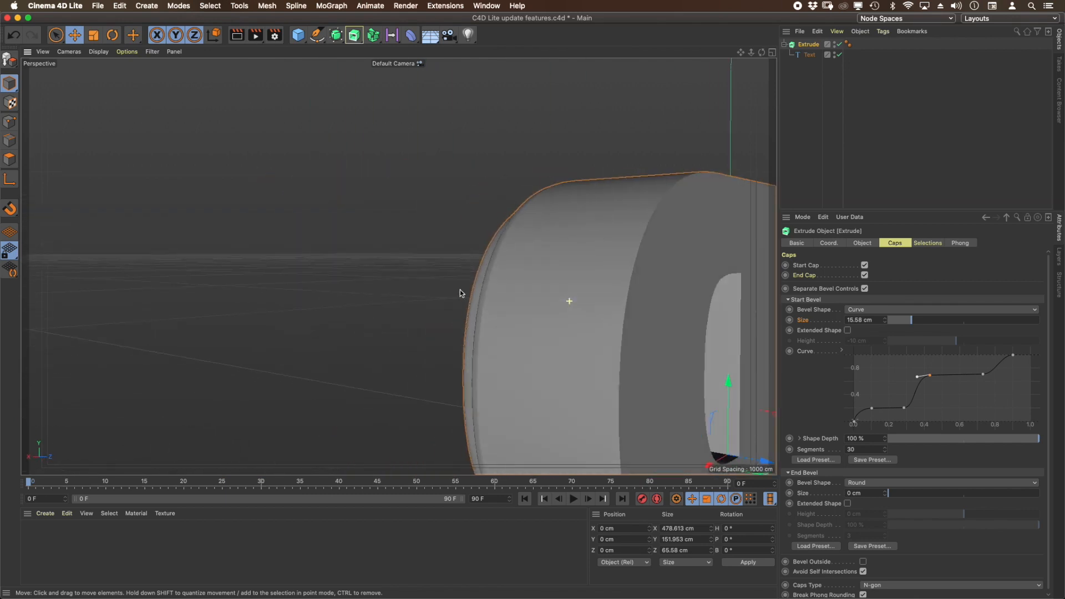
{"action": "left_click_drag", "start_coordinate": [690, 278], "coordinate": [520, 236], "text": "alt"}
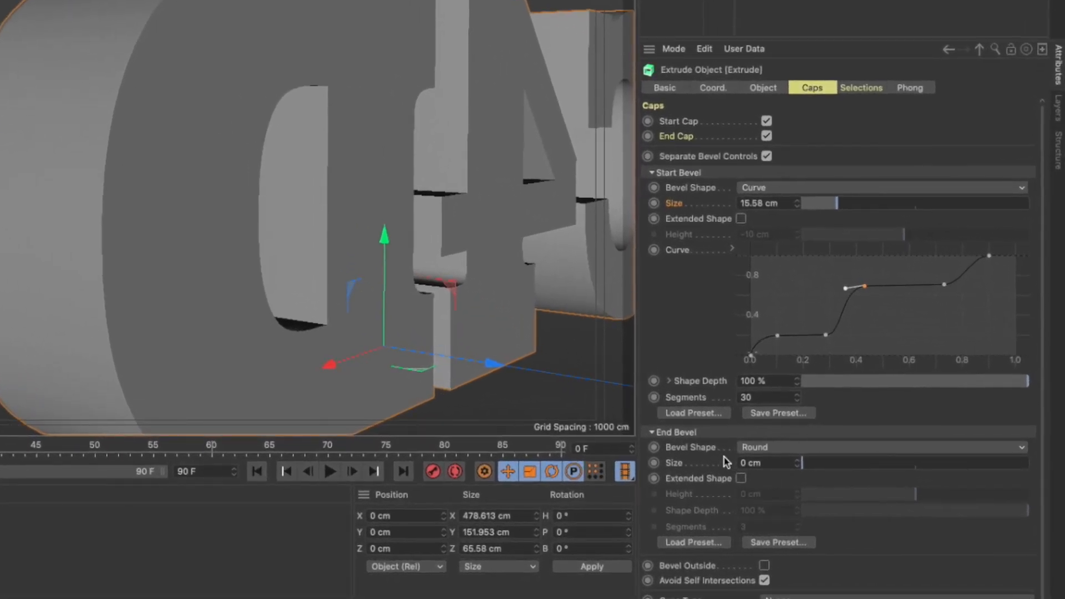
{"action": "scroll", "coordinate": [690, 453], "scroll_direction": "down", "scroll_amount": 1}
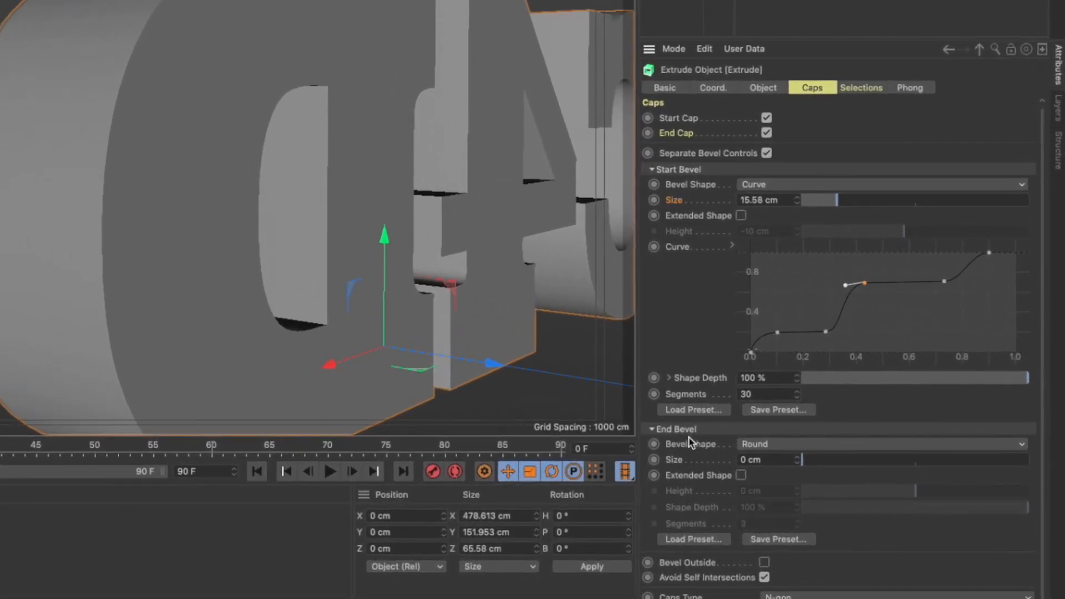
{"action": "left_click_drag", "start_coordinate": [809, 463], "coordinate": [817, 463]}
{"action": "left_click", "coordinate": [766, 459]}
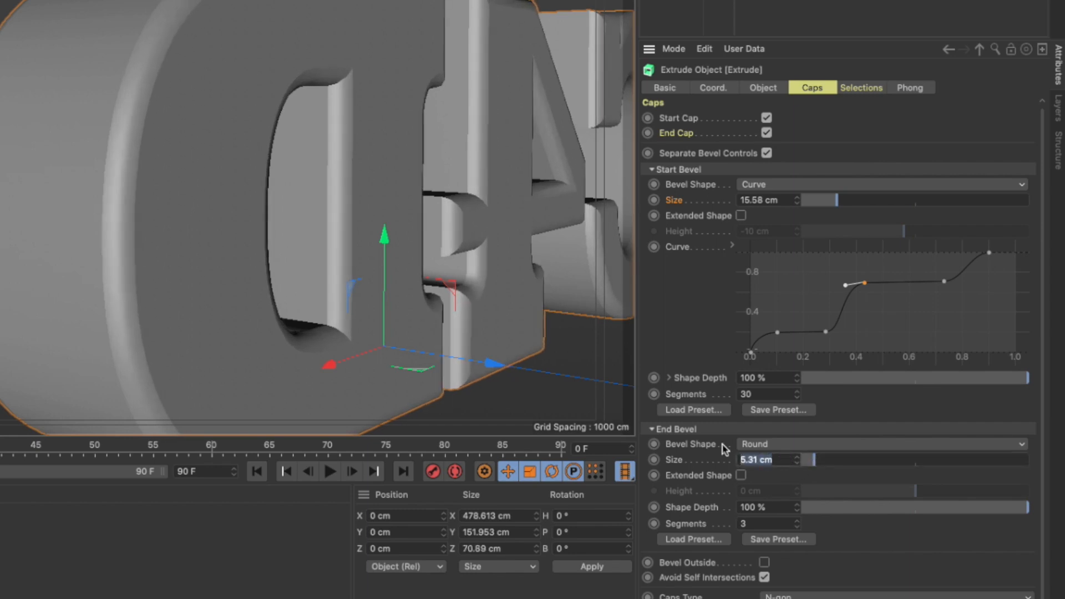
{"action": "type", "text": "6"}
{"action": "key", "text": "Return"}
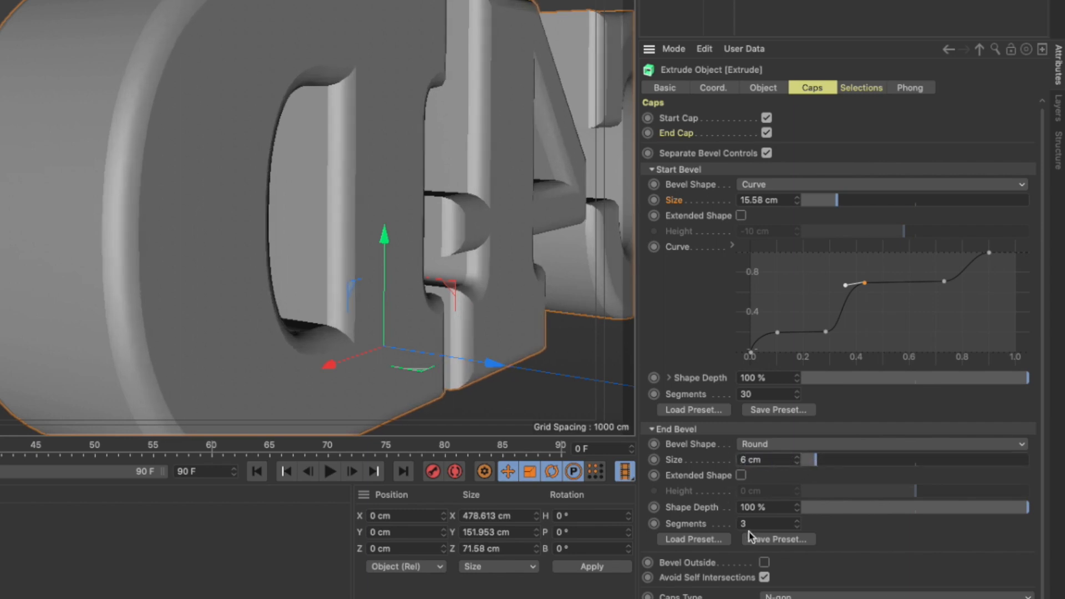
{"action": "left_click", "coordinate": [798, 526]}
{"action": "left_click", "coordinate": [798, 527]}
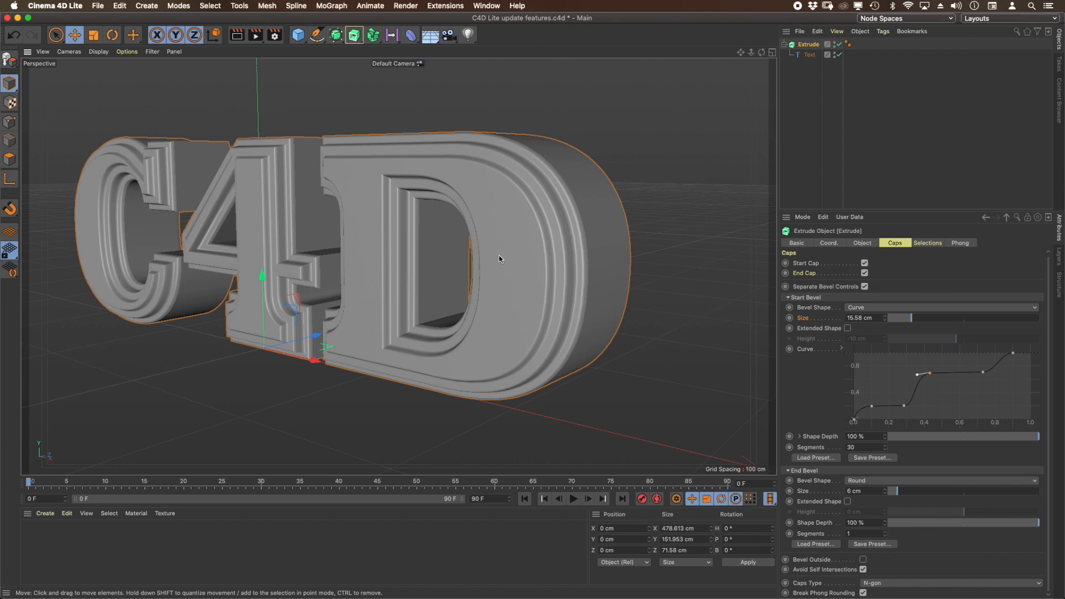
{"action": "middle_click_drag", "start_coordinate": [498, 243], "coordinate": [553, 243], "text": "alt"}
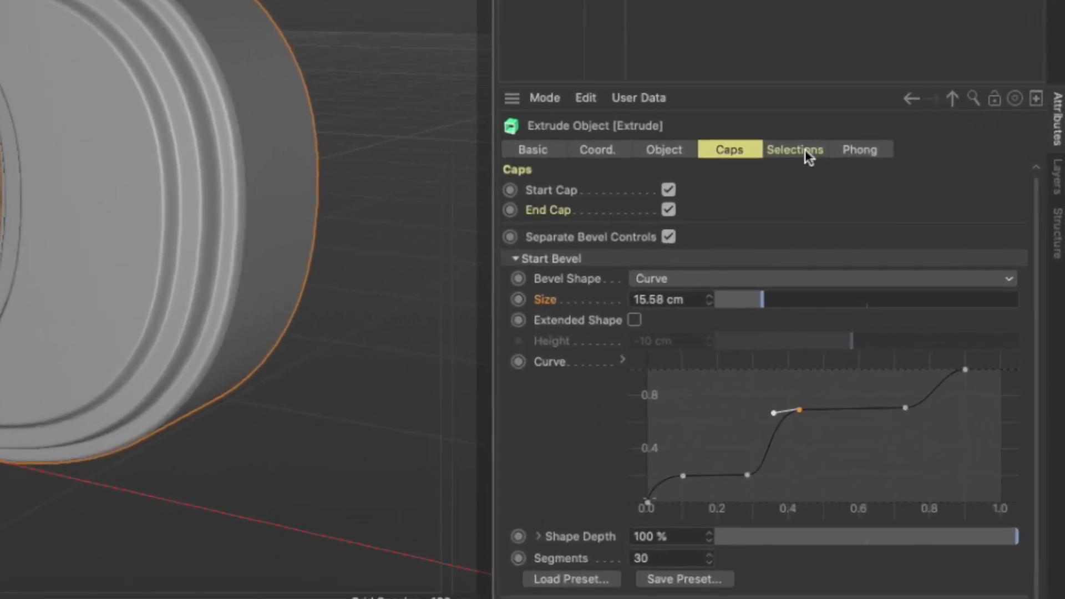
- Enable the Extrude's polygon selections for the Start Cap (C1), Shell (S) and Start Bevel (R1)
{"action": "left_click", "coordinate": [805, 151]}
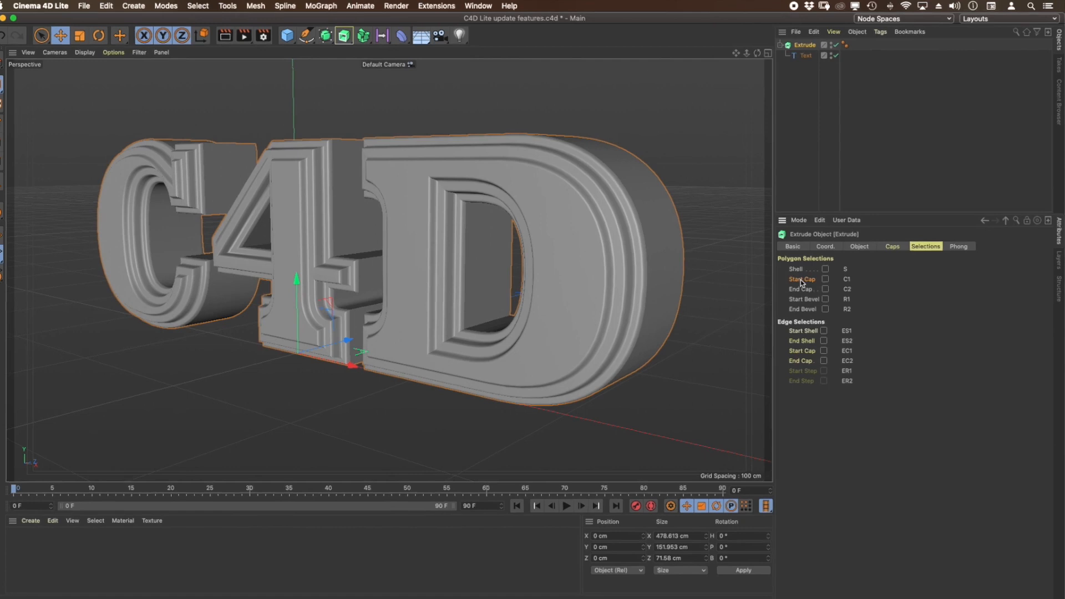
{"action": "left_click", "coordinate": [829, 276]}
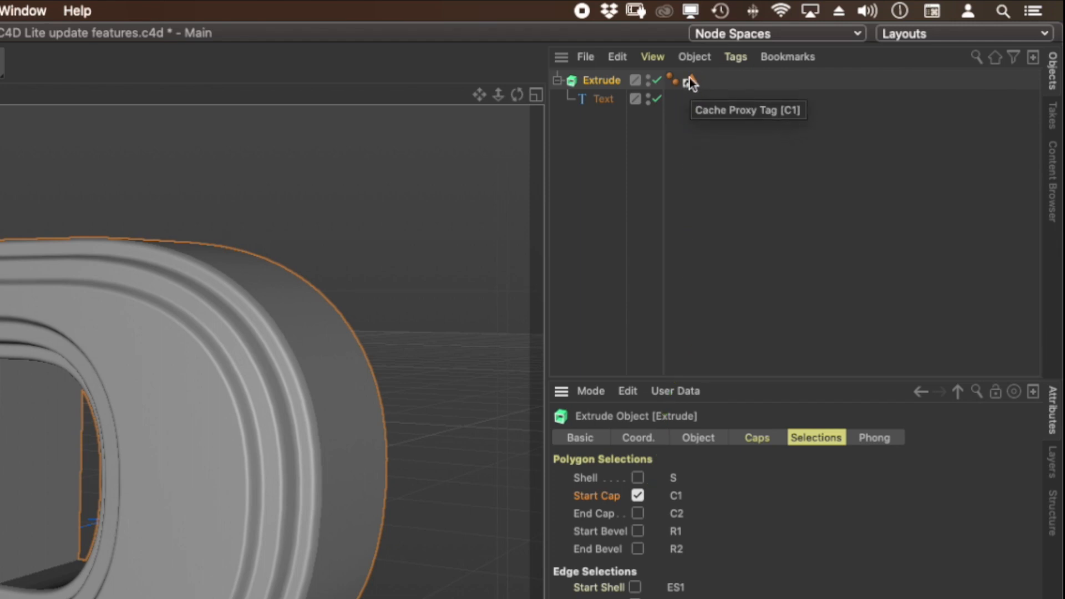
{"action": "left_click", "coordinate": [638, 478]}
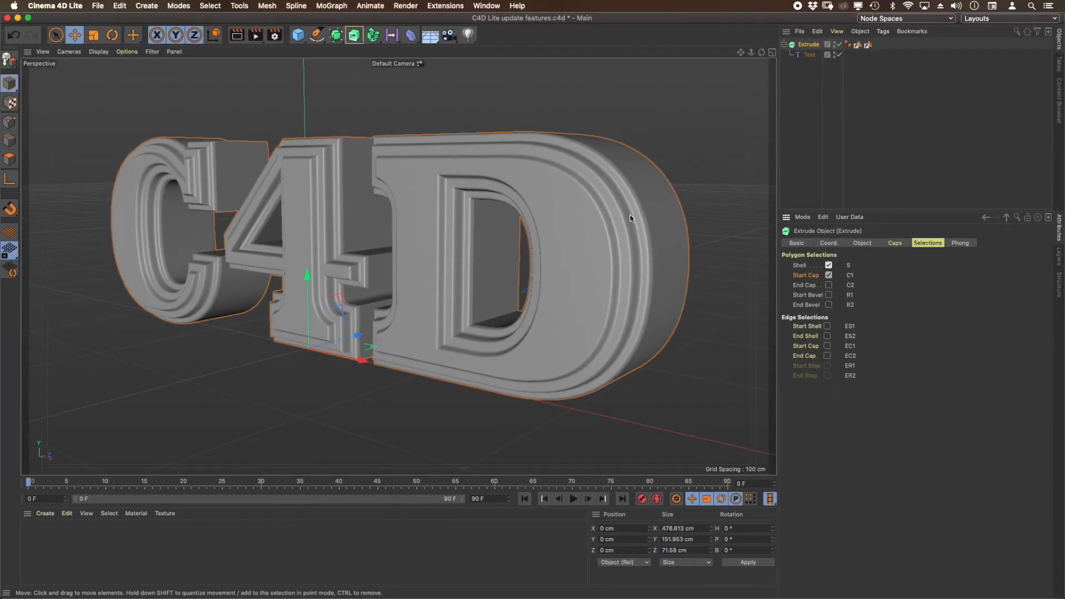
{"action": "left_click", "coordinate": [829, 294]}
- Create three new default materials
{"action": "double_click", "coordinate": [76, 552]}
{"action": "double_click", "coordinate": [95, 540]}
{"action": "double_click", "coordinate": [108, 537]}
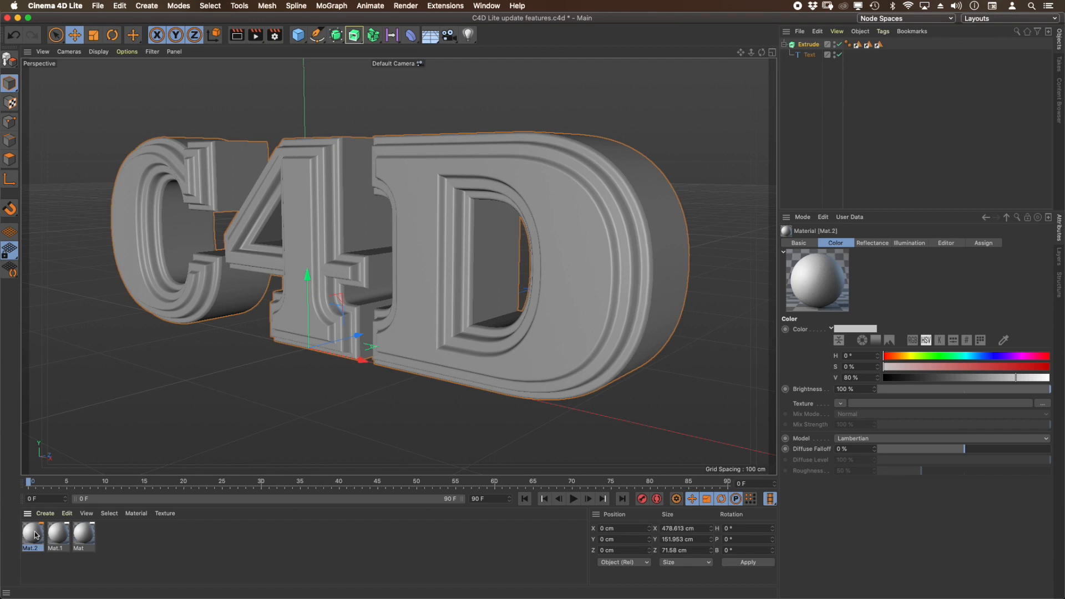
- Color the newest material, Mat.2, saturated orange with a hue of 34° and rename it FrontF
{"action": "left_click", "coordinate": [899, 358]}
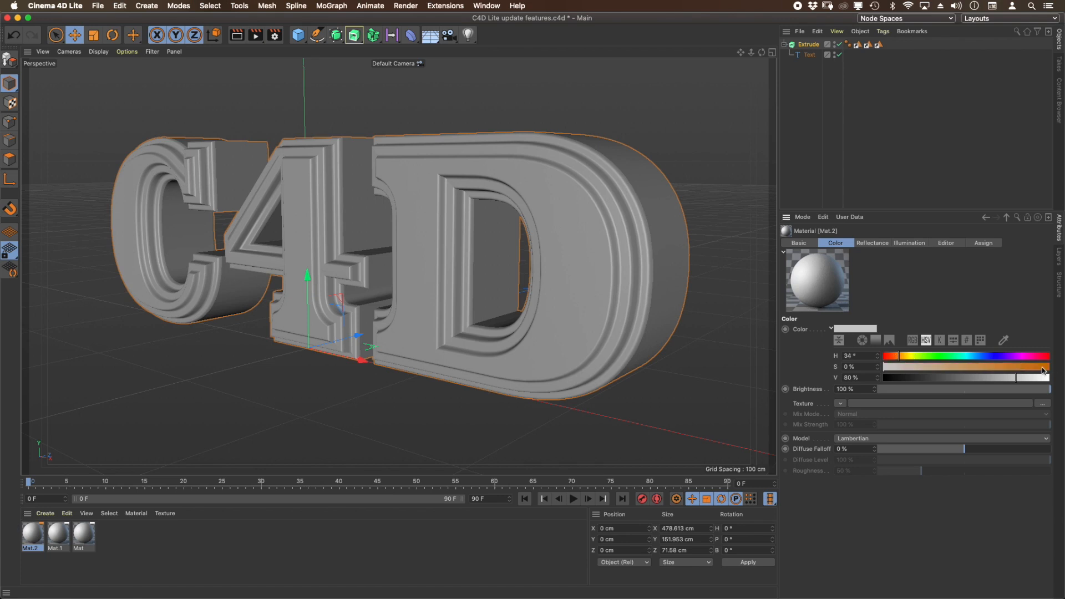
{"action": "left_click", "coordinate": [1044, 368]}
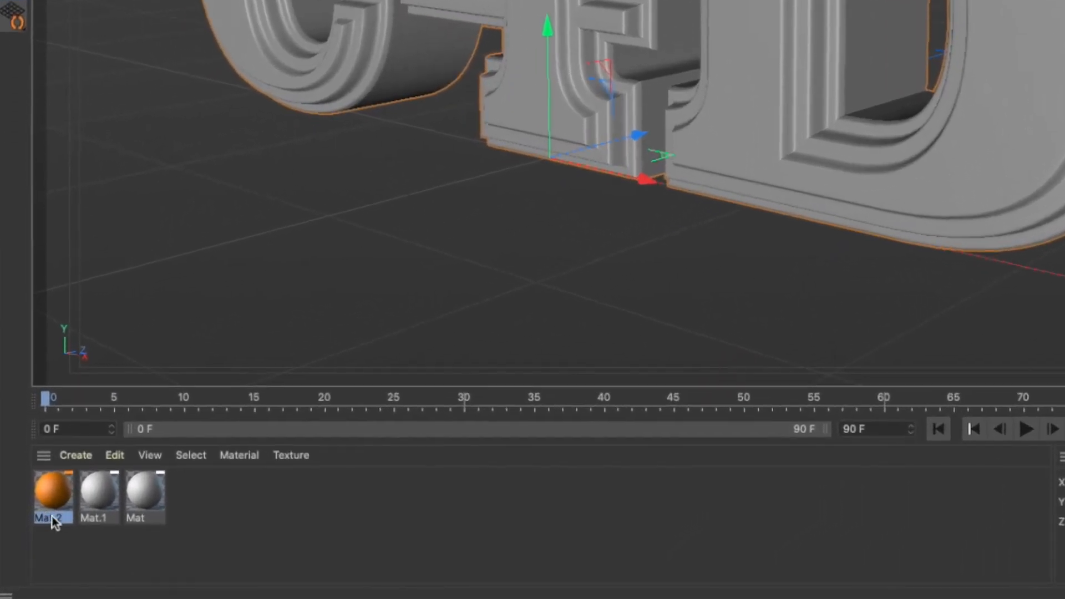
{"action": "double_click", "coordinate": [45, 535]}
{"action": "type", "text": "Front"}
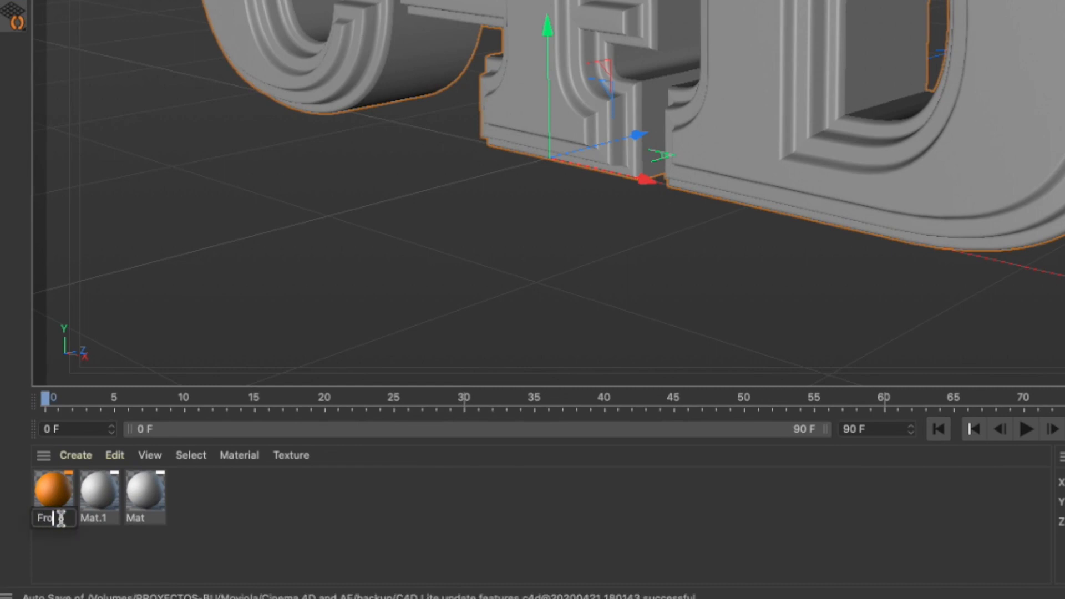
{"action": "type", "text": "F"}
- Color Mat.1 a bright pale cream by choosing a yellow hue of 58° with low saturation, and rename it Bevel
{"action": "left_click", "coordinate": [99, 492]}
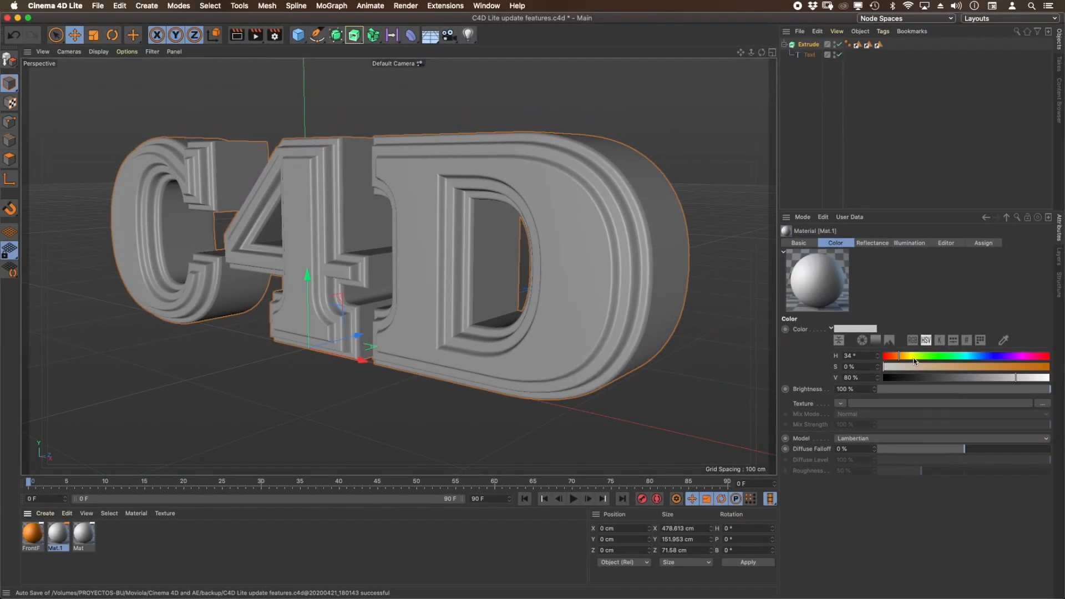
{"action": "left_click", "coordinate": [911, 356]}
{"action": "left_click_drag", "start_coordinate": [900, 367], "coordinate": [904, 366]}
{"action": "left_click", "coordinate": [1043, 378]}
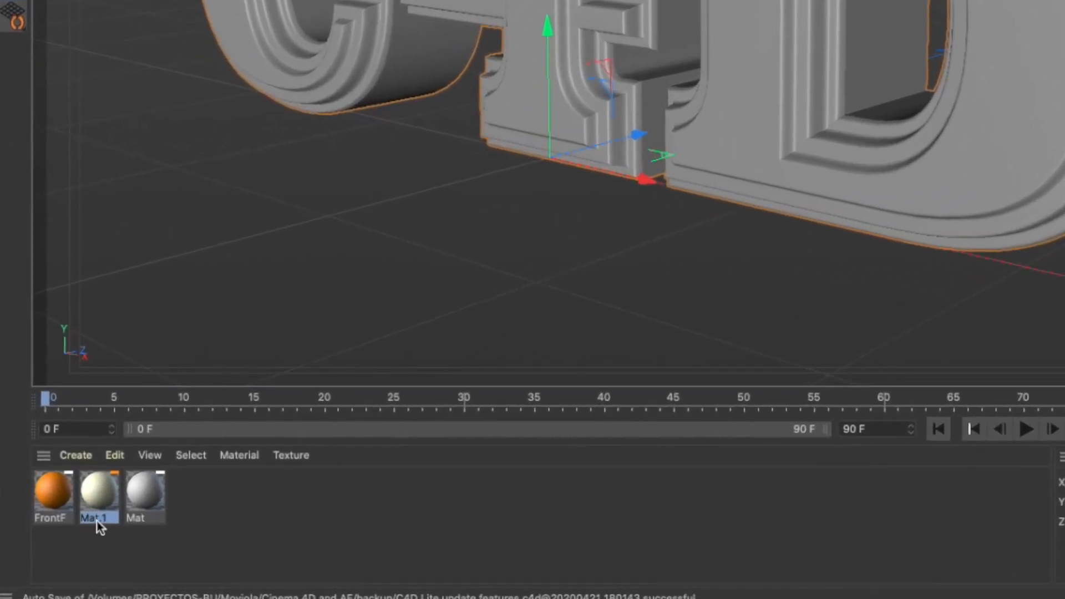
{"action": "double_click", "coordinate": [97, 519]}
{"action": "type", "text": "Bevel"}
{"action": "key", "text": "Return"}
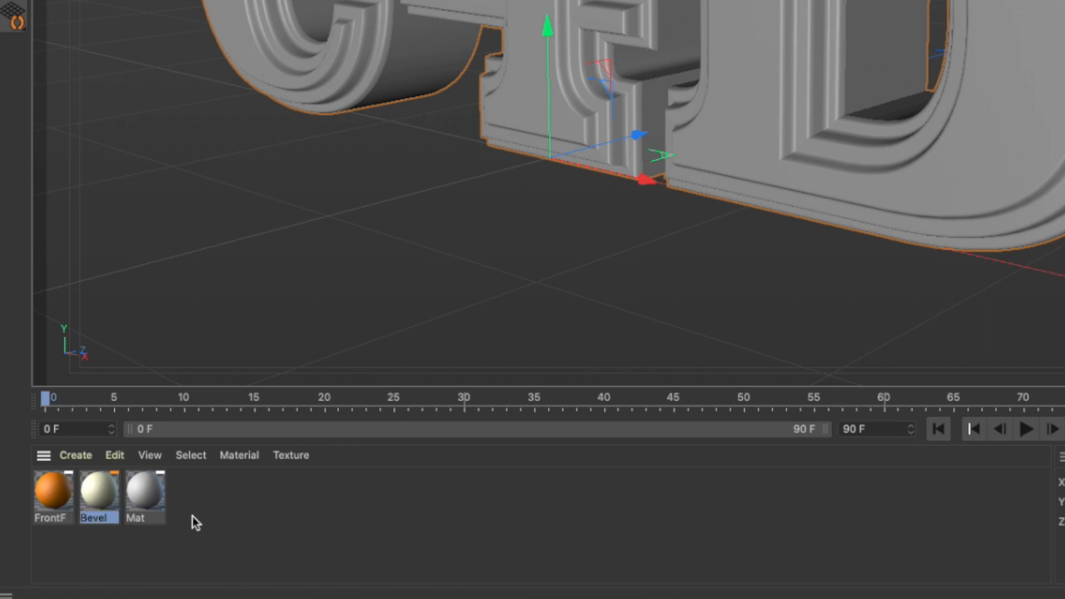
- Rename the remaining gray material Shell and color it blue with hue 213°, saturation 54% and value about 63%
{"action": "double_click", "coordinate": [136, 518]}
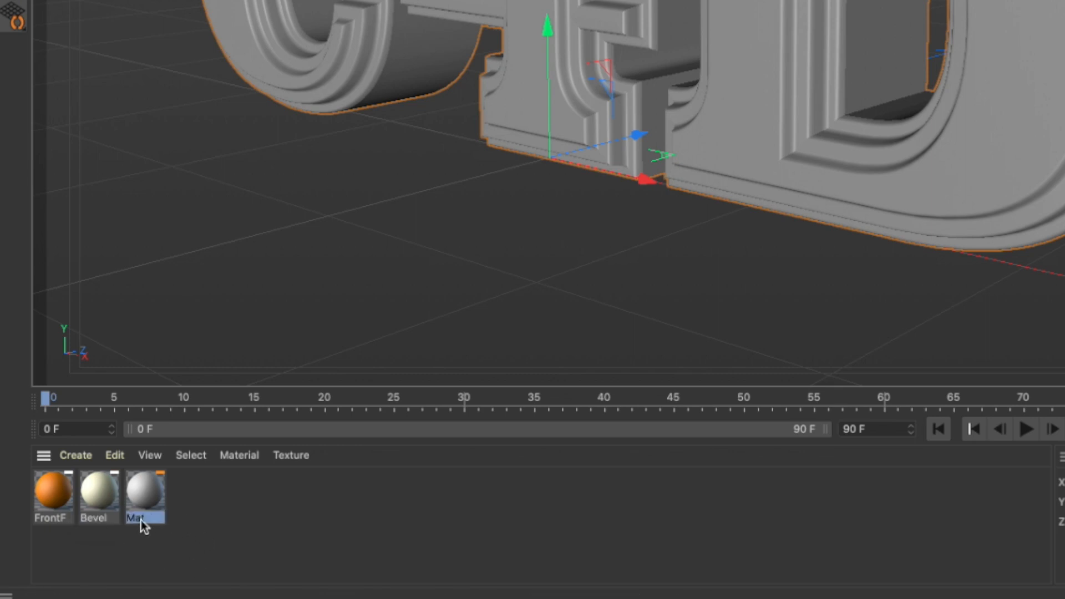
{"action": "type", "text": "Shel"}
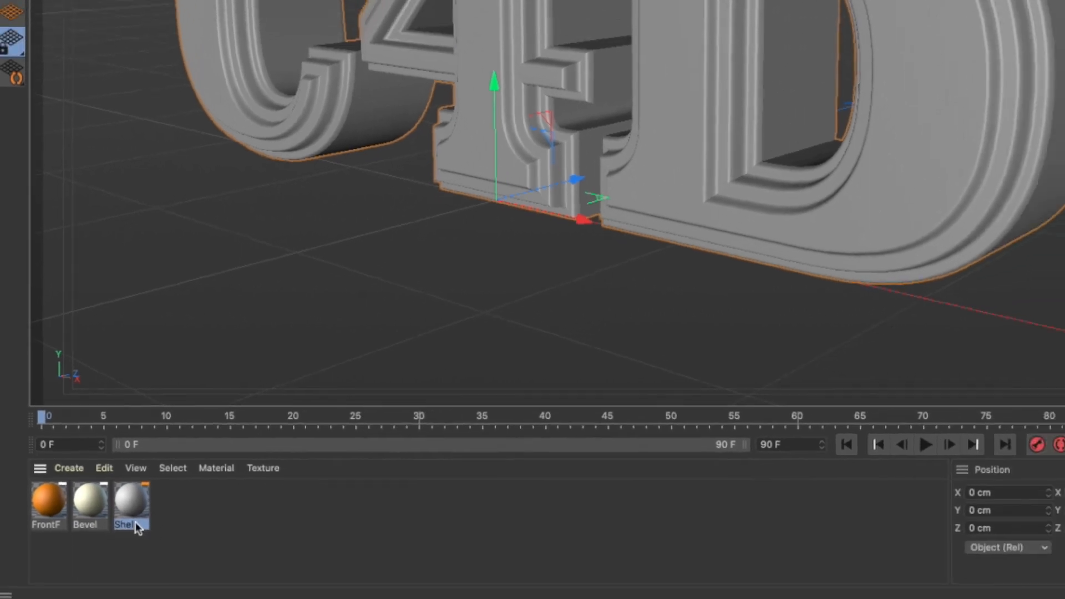
{"action": "type", "text": "l"}
{"action": "key", "text": "Return"}
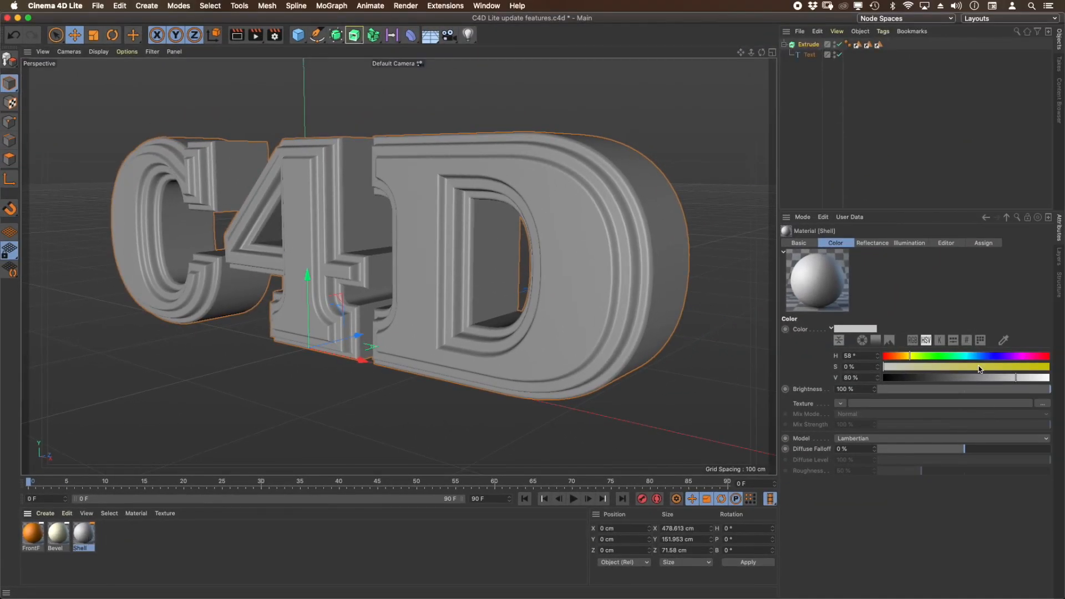
{"action": "left_click", "coordinate": [982, 356]}
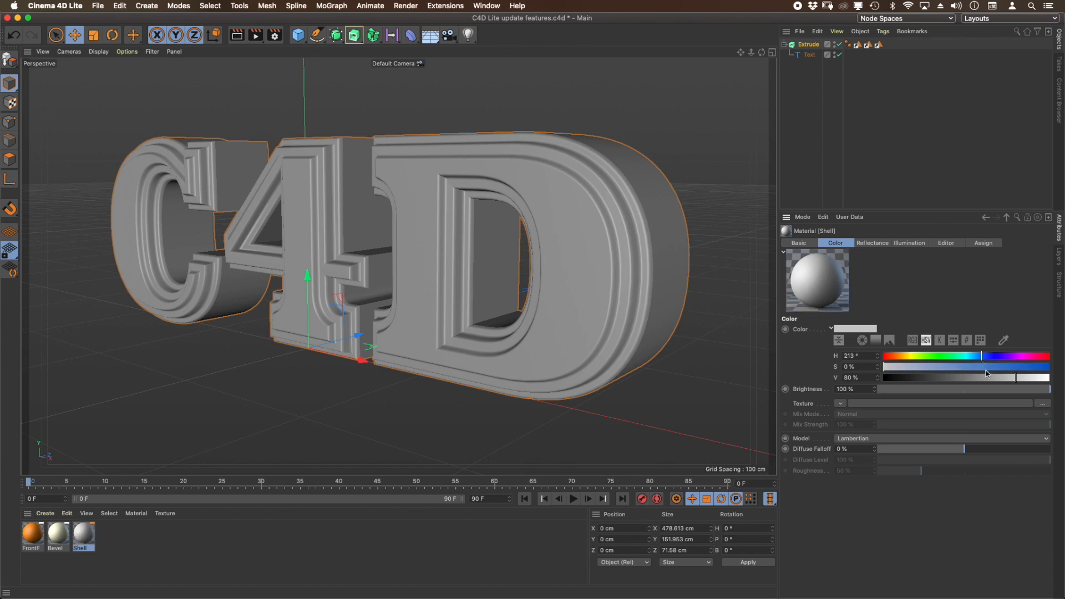
{"action": "left_click", "coordinate": [987, 367]}
{"action": "left_click", "coordinate": [990, 378]}
{"action": "left_click", "coordinate": [973, 367]}
{"action": "left_click", "coordinate": [988, 378]}
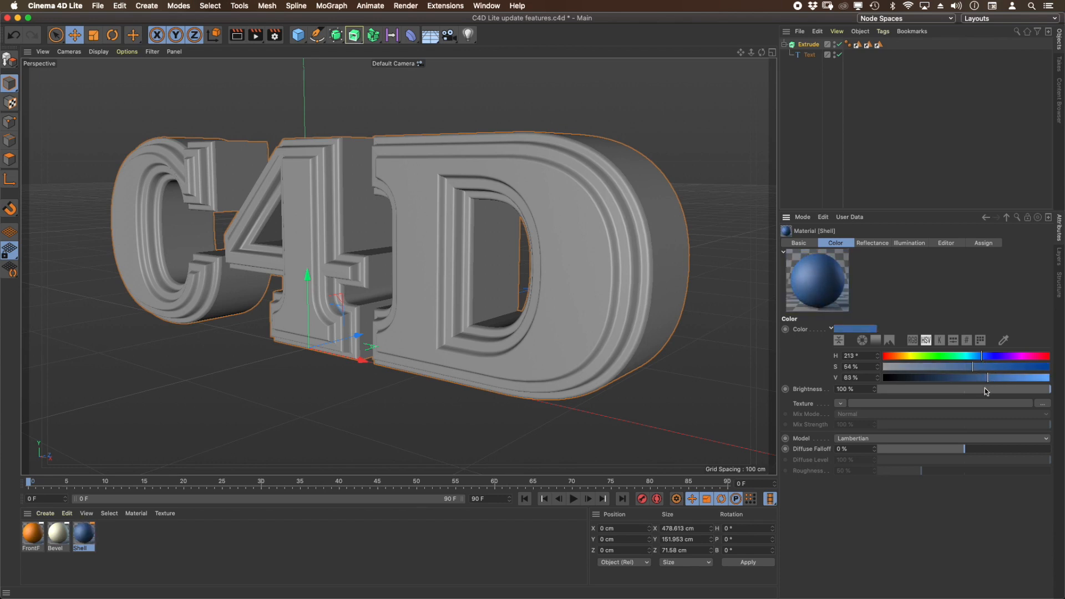
- Apply the FrontF, Bevel and Shell materials together to the Extrude object
{"action": "left_click_drag", "start_coordinate": [133, 560], "coordinate": [411, 254]}
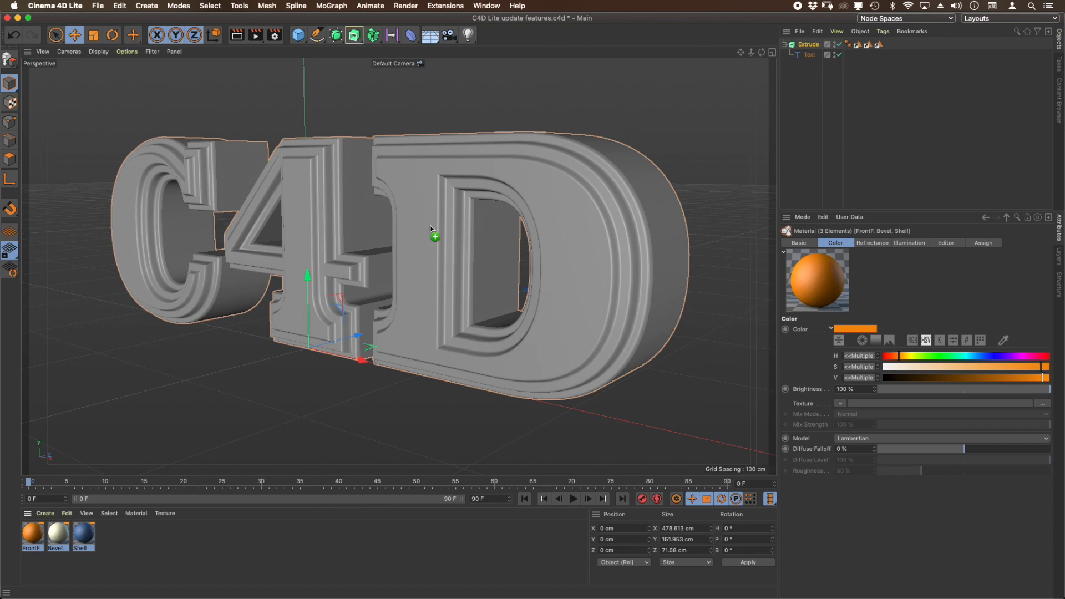
{"action": "left_click_drag", "start_coordinate": [430, 228], "coordinate": [808, 44]}
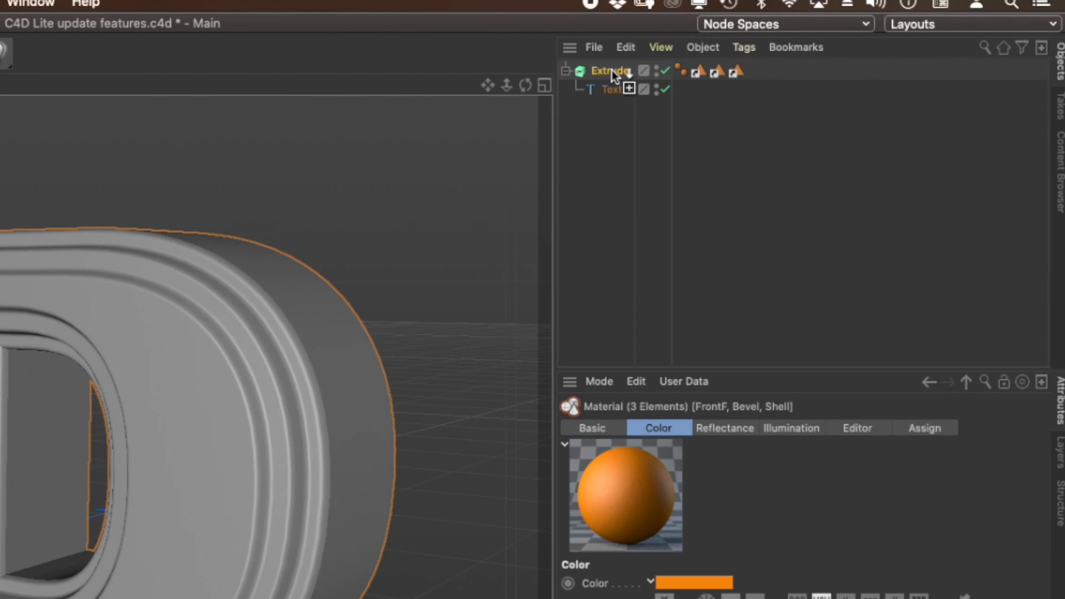
{"action": "left_click_drag", "start_coordinate": [612, 70], "coordinate": [611, 70]}
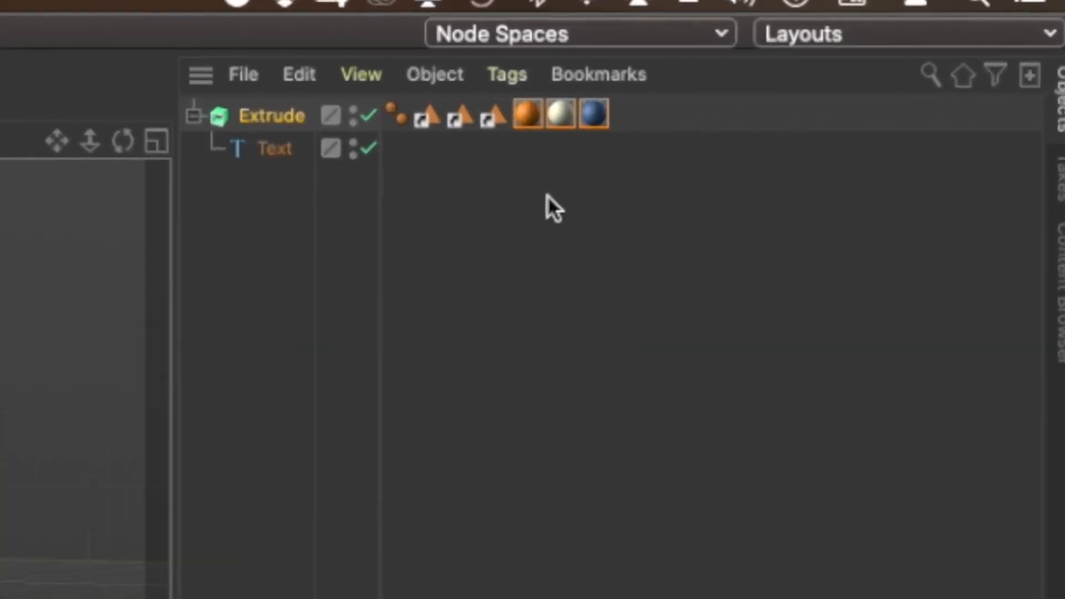
- Restrict the FrontF material tag to the Start Cap selection C1
{"action": "left_click", "coordinate": [529, 114]}
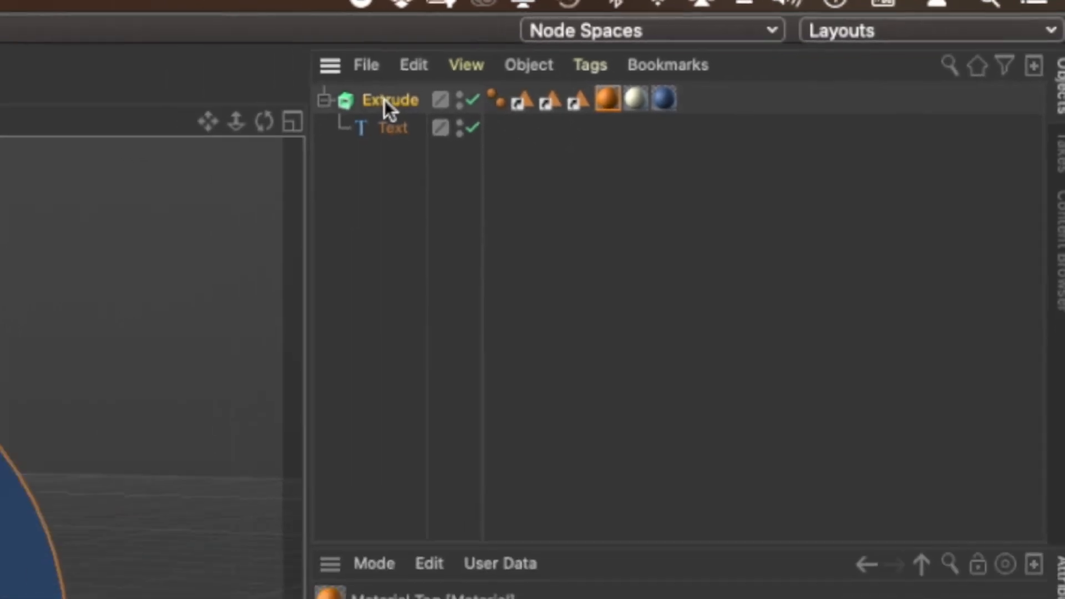
{"action": "left_click", "coordinate": [385, 99]}
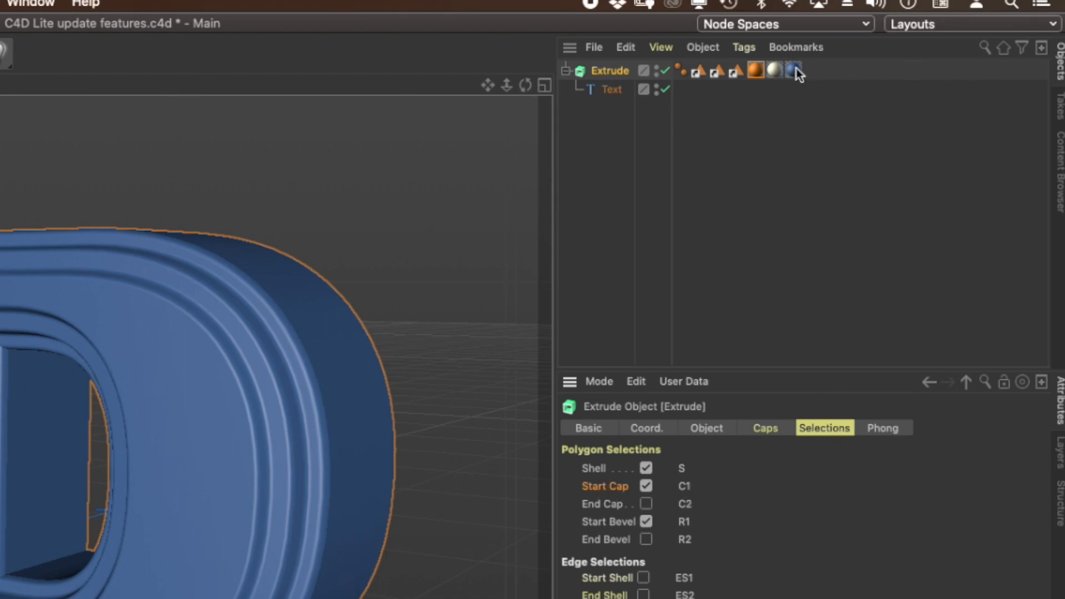
{"action": "left_click", "coordinate": [755, 72]}
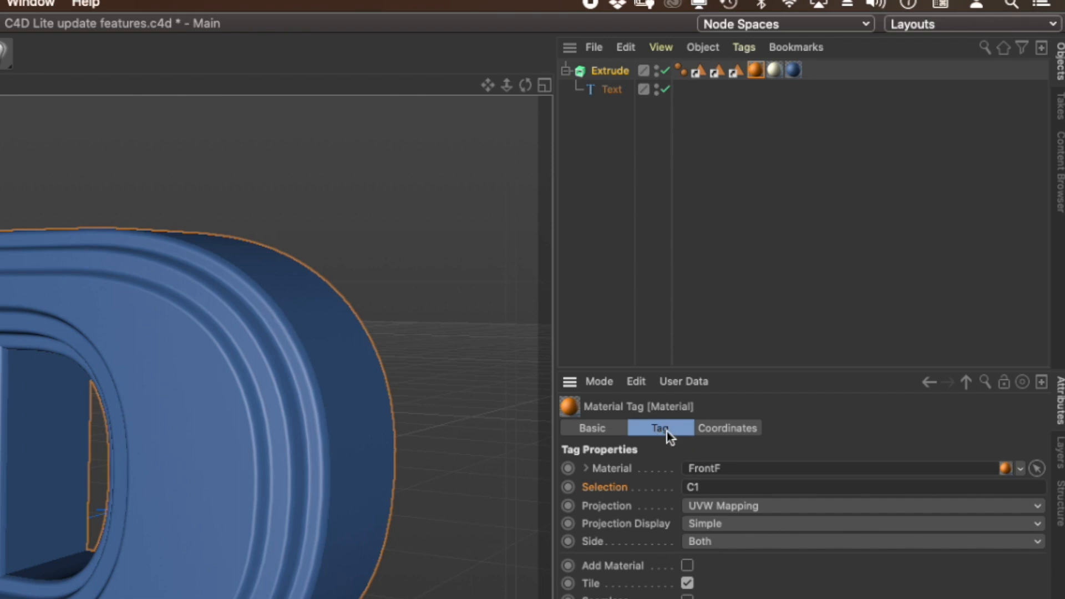
- Check the Extrude's selection names and restrict the Bevel material tag to the Start Bevel selection R1
{"action": "left_click", "coordinate": [774, 70]}
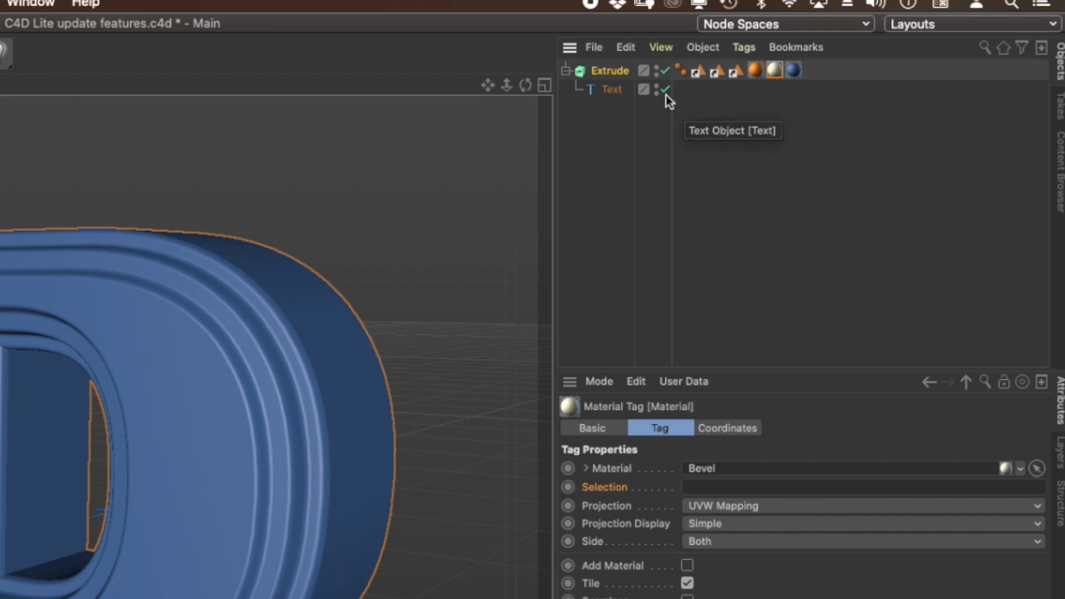
{"action": "left_click", "coordinate": [610, 71]}
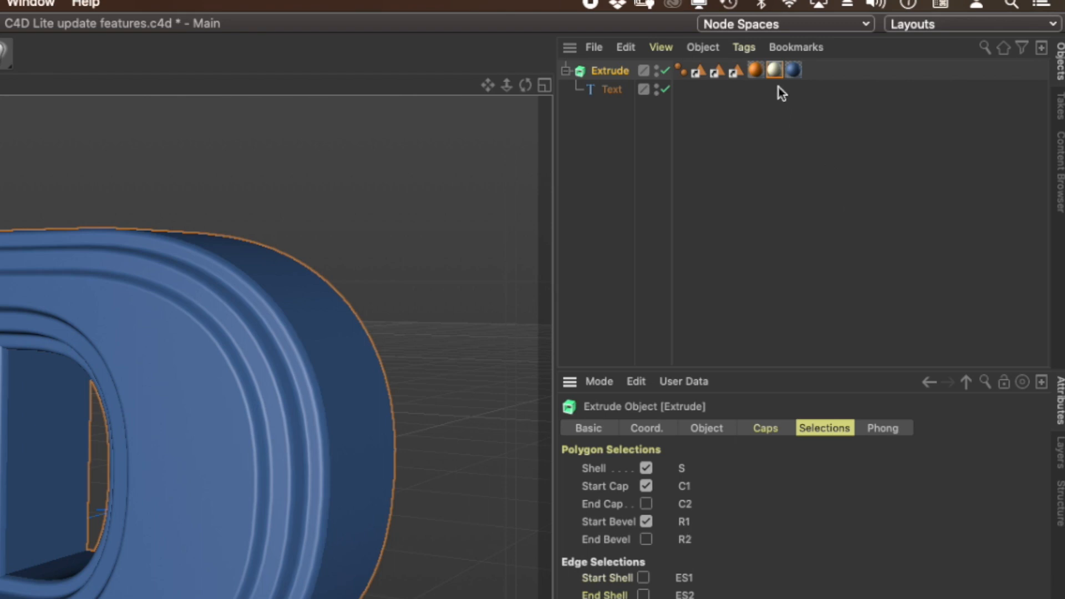
{"action": "left_click", "coordinate": [774, 70]}
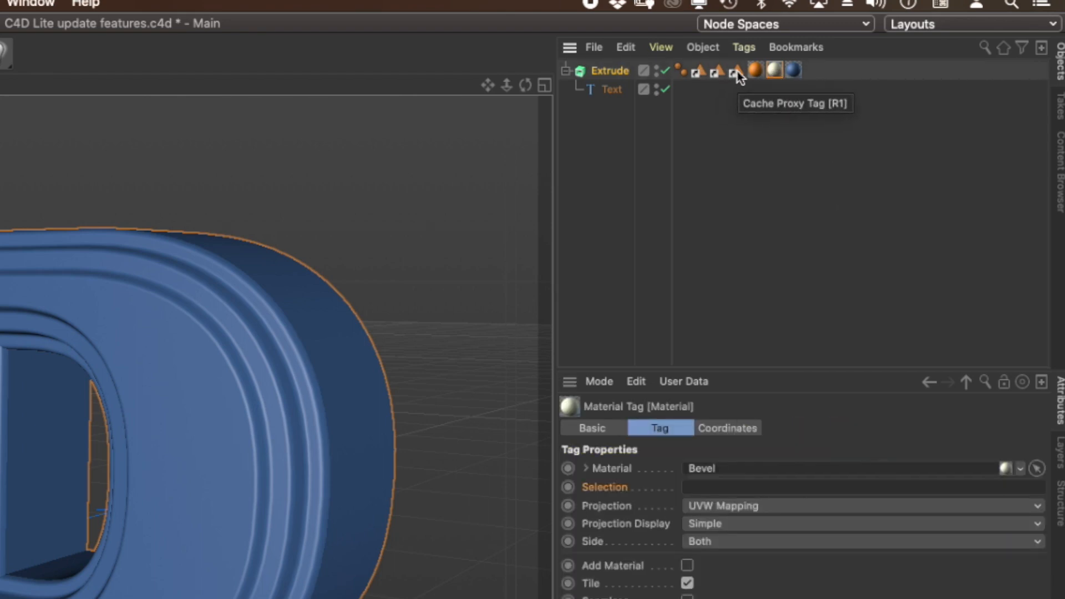
{"action": "left_click_drag", "start_coordinate": [737, 71], "coordinate": [730, 488]}
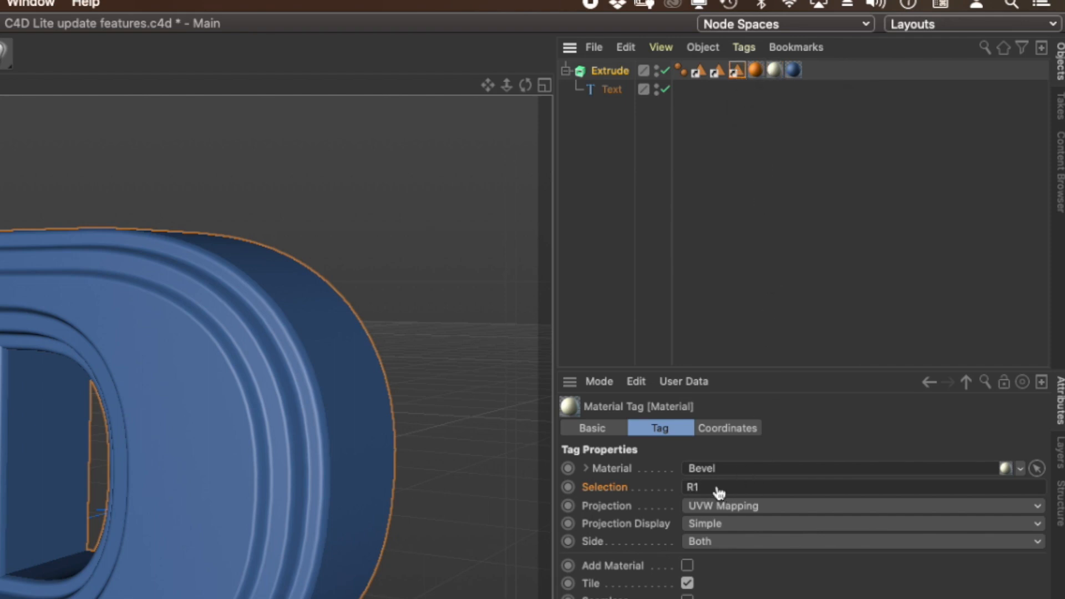
- Check the Extrude's polygon selection names and restrict the Shell material tag to the Shell selection S
{"action": "left_click", "coordinate": [616, 72]}
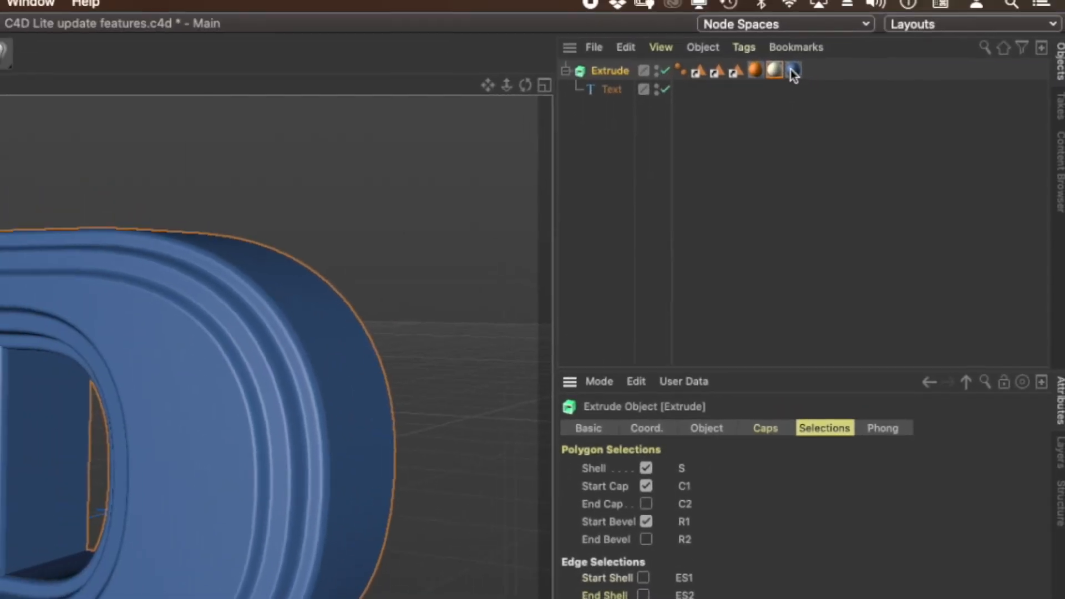
{"action": "left_click", "coordinate": [792, 70]}
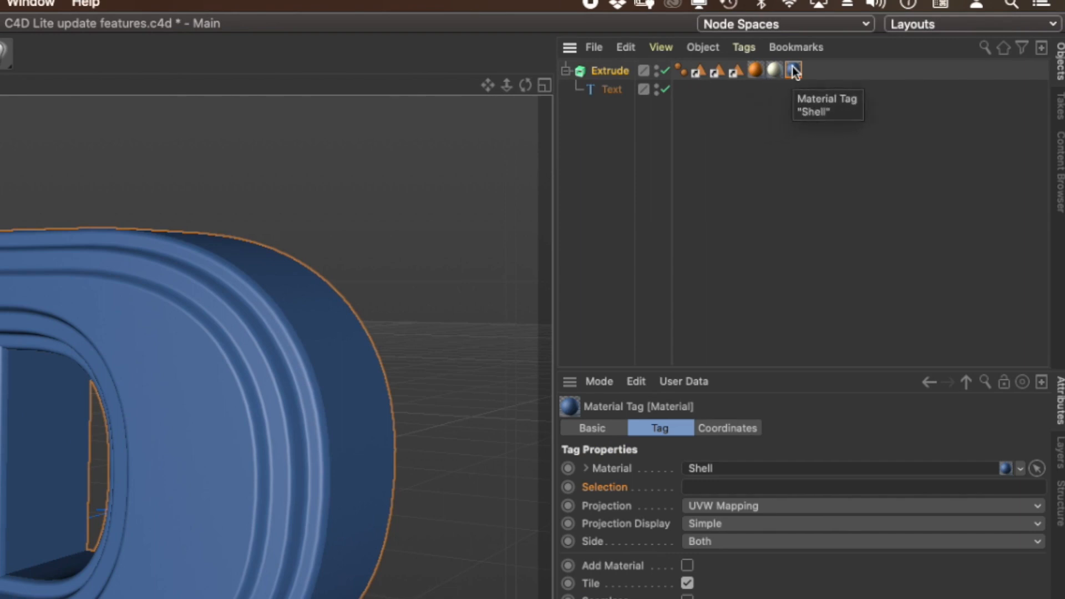
{"action": "left_click", "coordinate": [720, 487]}
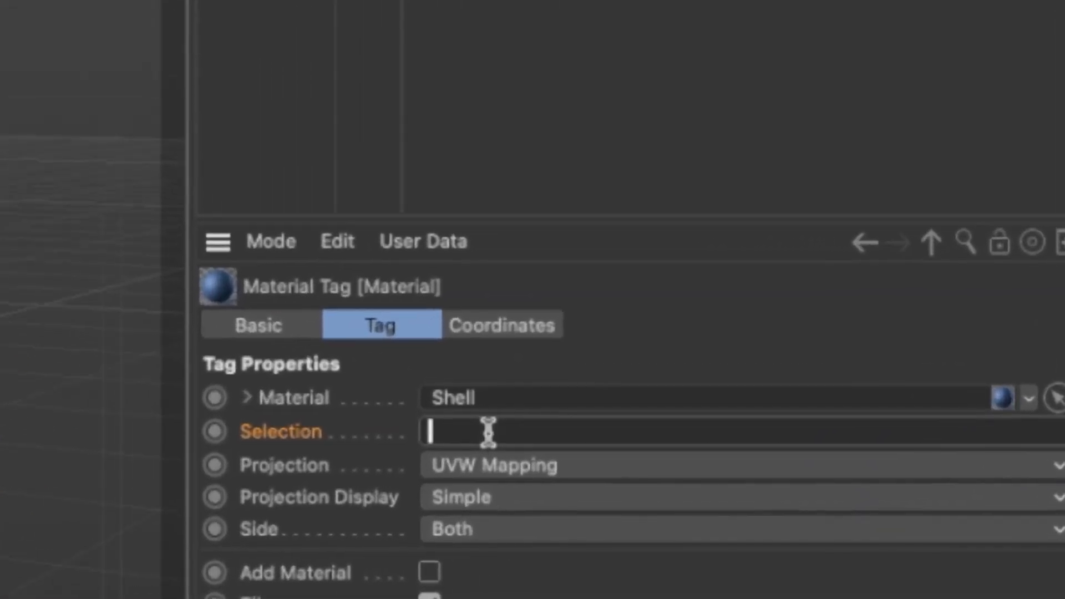
{"action": "type", "text": "S"}
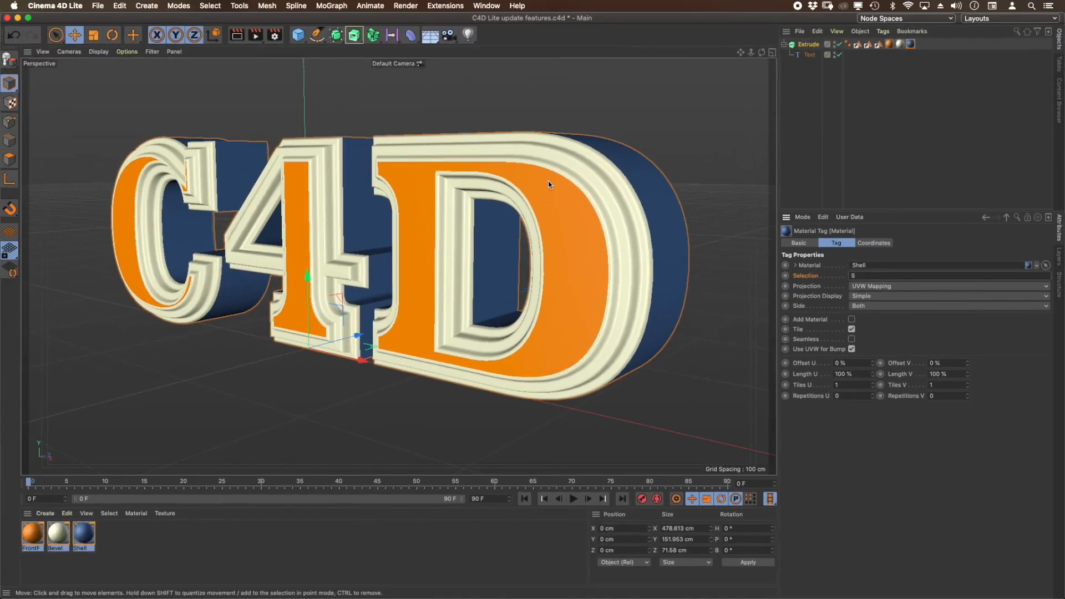
- Reduce the Start Bevel size of the Extrude's caps to about 10.45 cm
{"action": "scroll", "coordinate": [548, 181], "scroll_direction": "down", "scroll_amount": 10}
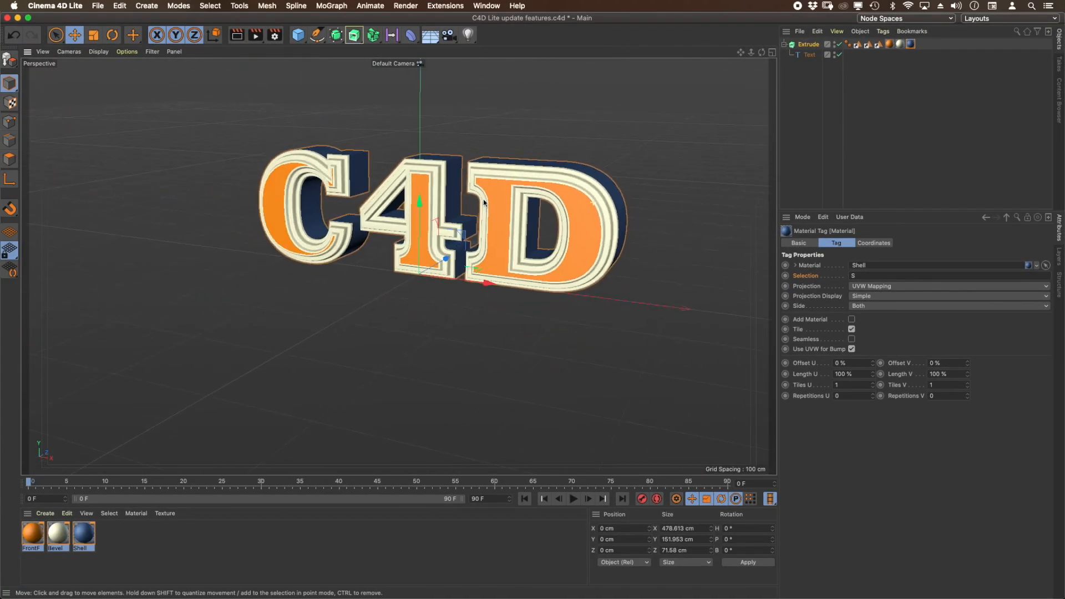
{"action": "scroll", "coordinate": [421, 211], "scroll_direction": "up", "scroll_amount": 8}
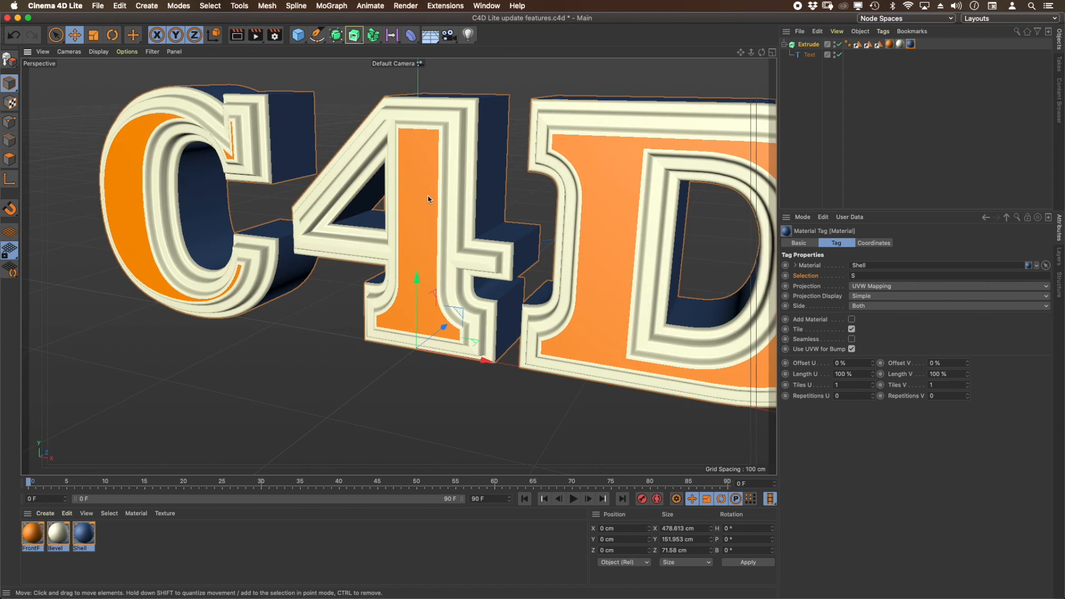
{"action": "left_click_drag", "start_coordinate": [428, 198], "coordinate": [485, 172], "text": "alt"}
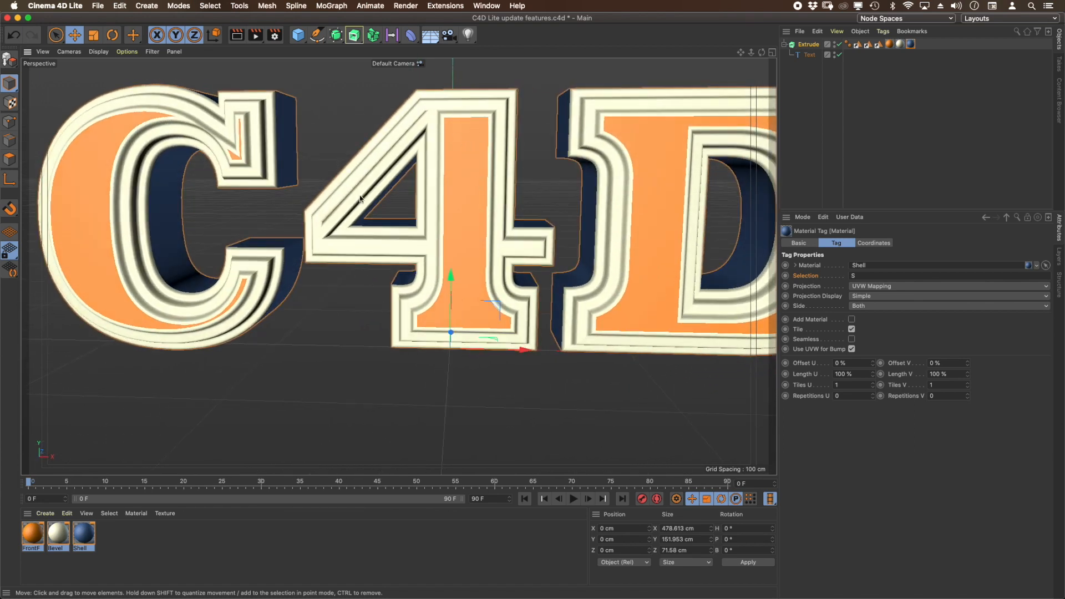
{"action": "left_click", "coordinate": [808, 43]}
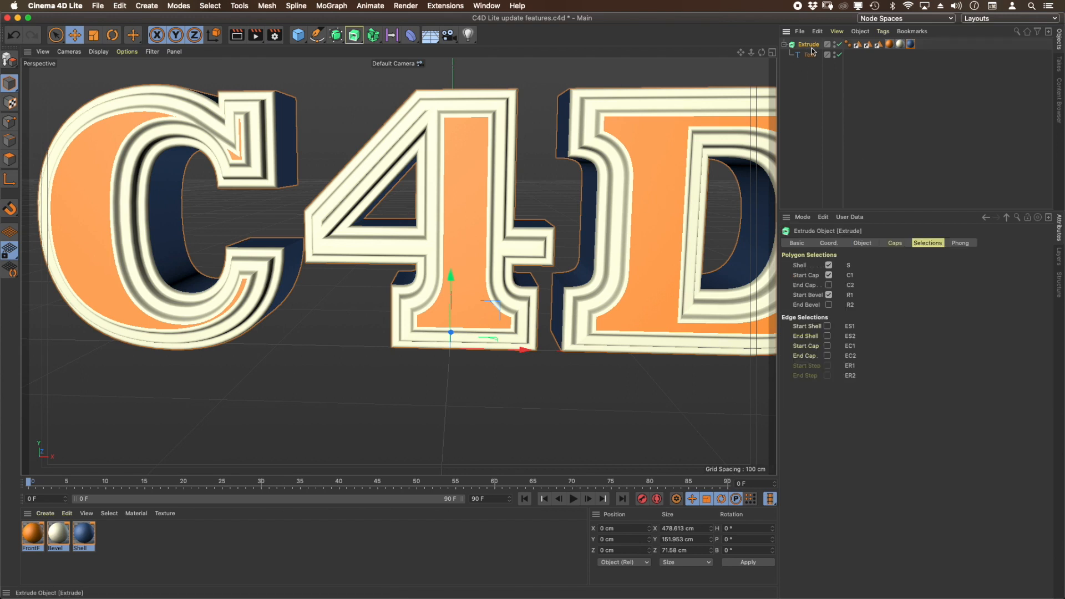
{"action": "left_click", "coordinate": [867, 244]}
{"action": "left_click", "coordinate": [896, 244]}
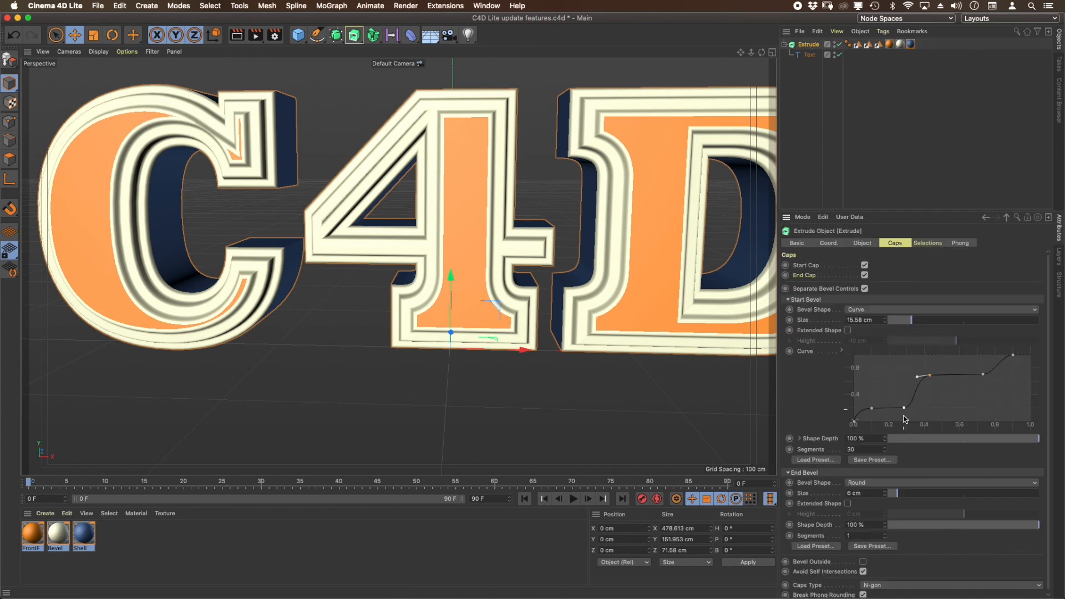
{"action": "left_click_drag", "start_coordinate": [910, 323], "coordinate": [907, 328]}
- Enable Extended Shape for the Start Bevel and set its height to about 9.25 cm
{"action": "left_click_drag", "start_coordinate": [357, 178], "coordinate": [390, 172], "text": "alt"}
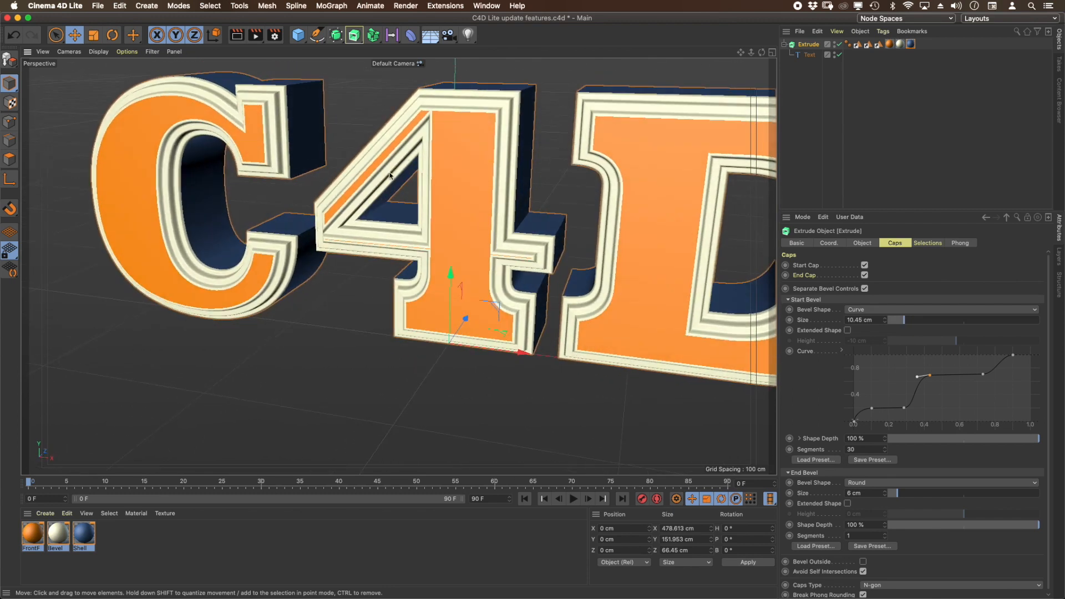
{"action": "scroll", "coordinate": [469, 216], "scroll_direction": "down", "scroll_amount": 5}
{"action": "scroll", "coordinate": [475, 215], "scroll_direction": "up", "scroll_amount": 6}
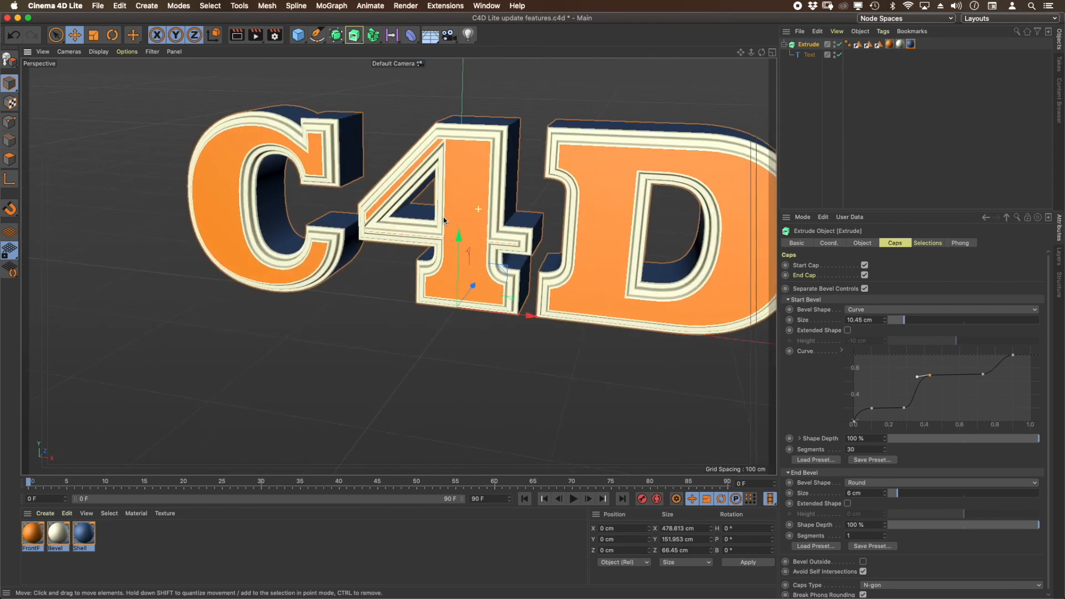
{"action": "left_click", "coordinate": [848, 331]}
{"action": "left_click_drag", "start_coordinate": [961, 344], "coordinate": [972, 344]}
- Apply the Bevel material a second time to the Extrude object for the back of the text
{"action": "left_click_drag", "start_coordinate": [637, 186], "coordinate": [385, 145], "text": "alt"}
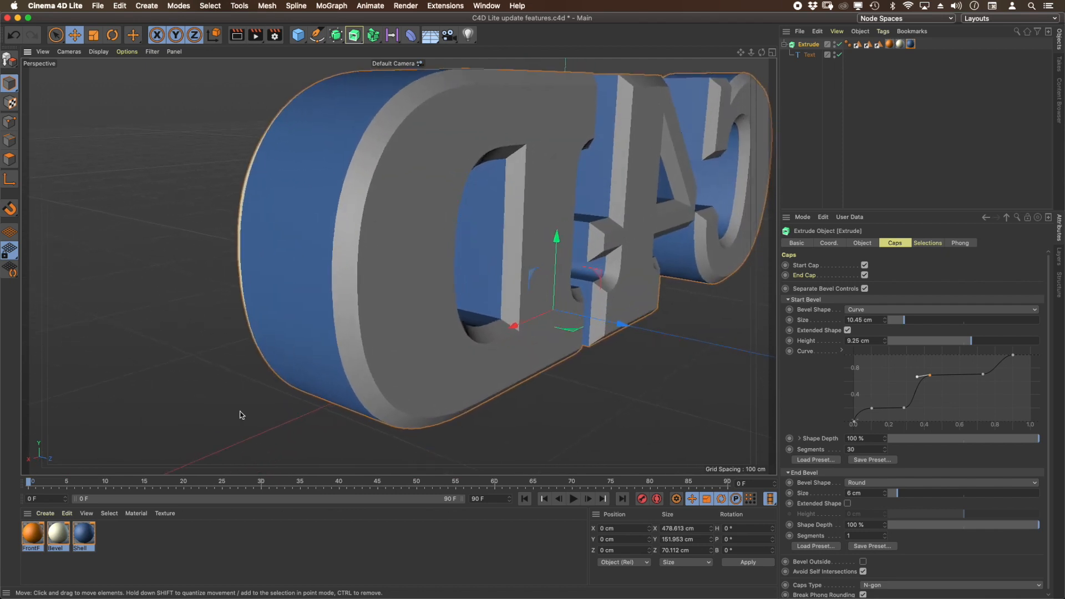
{"action": "left_click", "coordinate": [113, 548]}
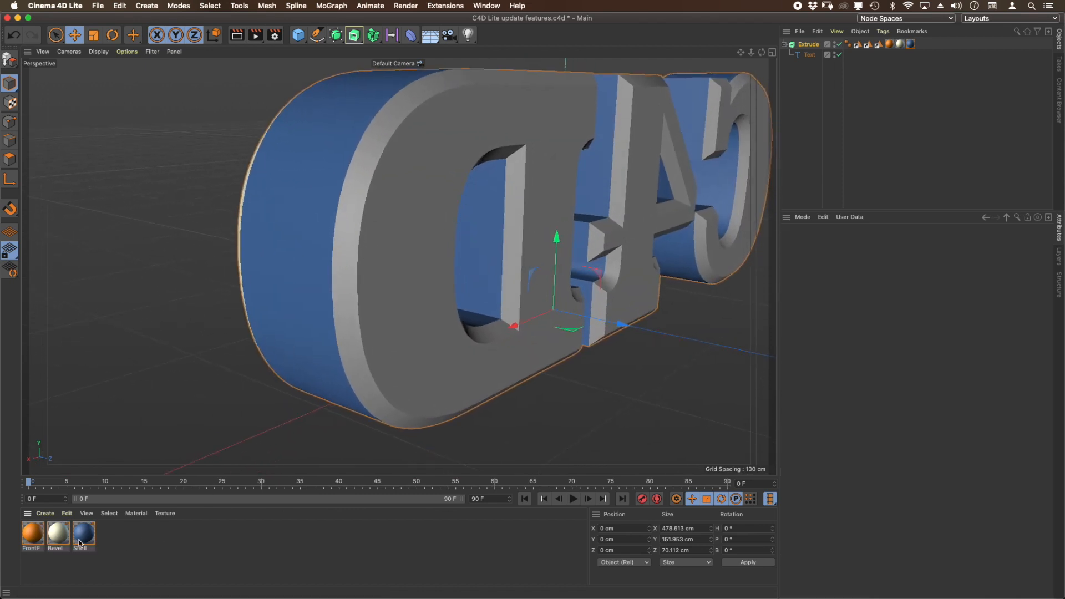
{"action": "left_click_drag", "start_coordinate": [56, 535], "coordinate": [805, 45]}
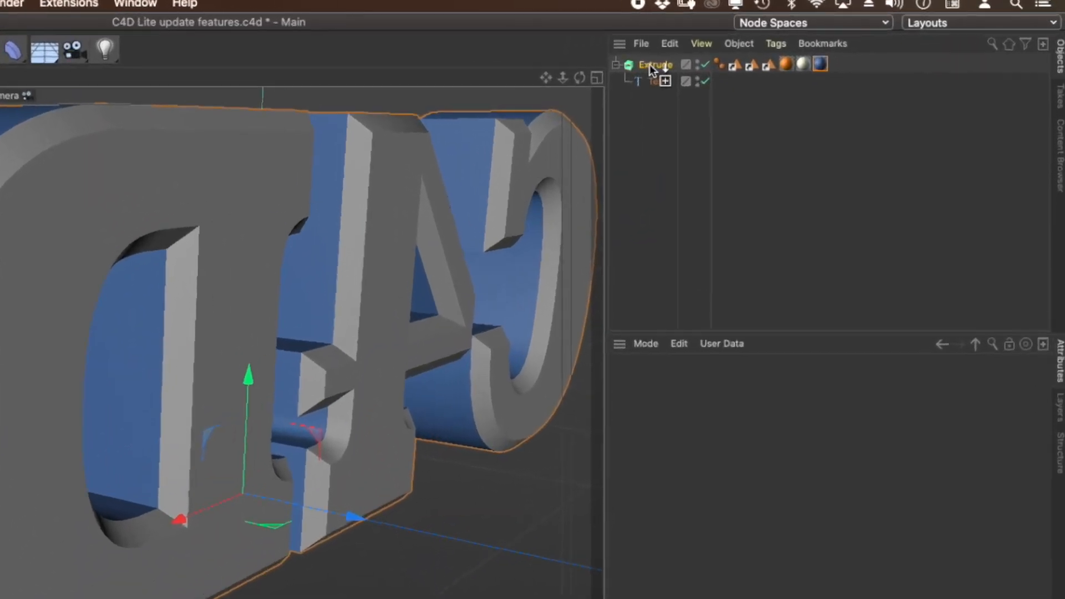
{"action": "left_click_drag", "start_coordinate": [650, 64], "coordinate": [652, 66]}
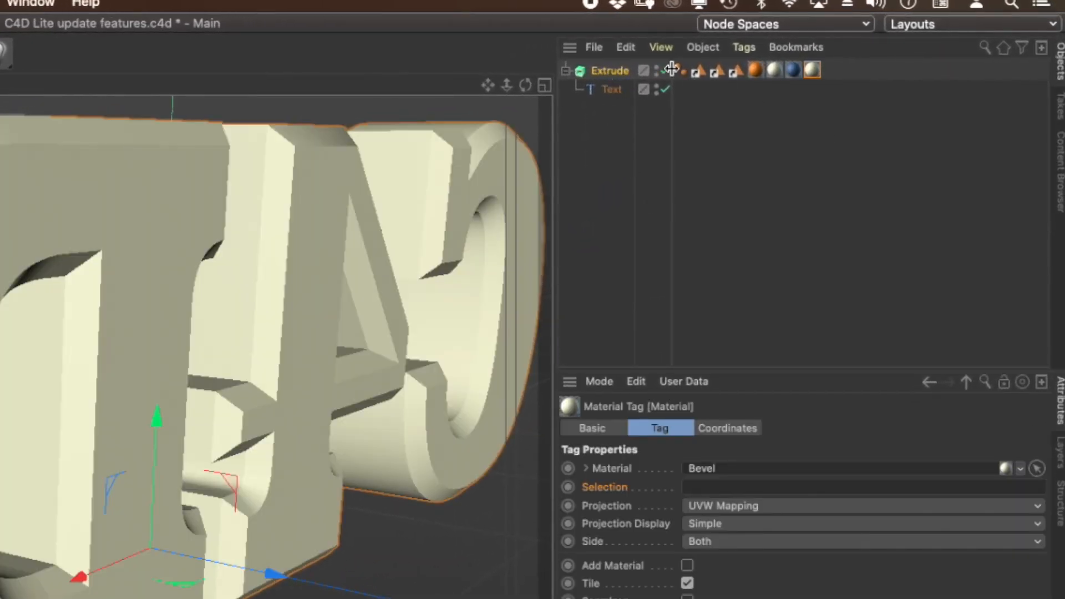
- Look up the End Bevel selection name on the Extrude and restrict the second Bevel material tag to R2
{"action": "left_click", "coordinate": [614, 73]}
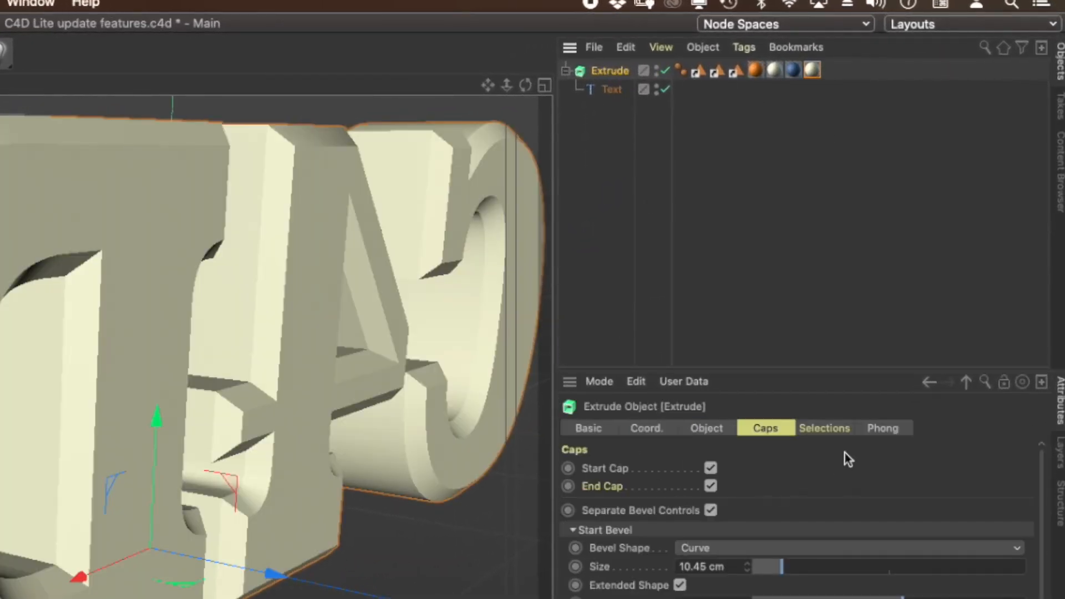
{"action": "left_click", "coordinate": [832, 429]}
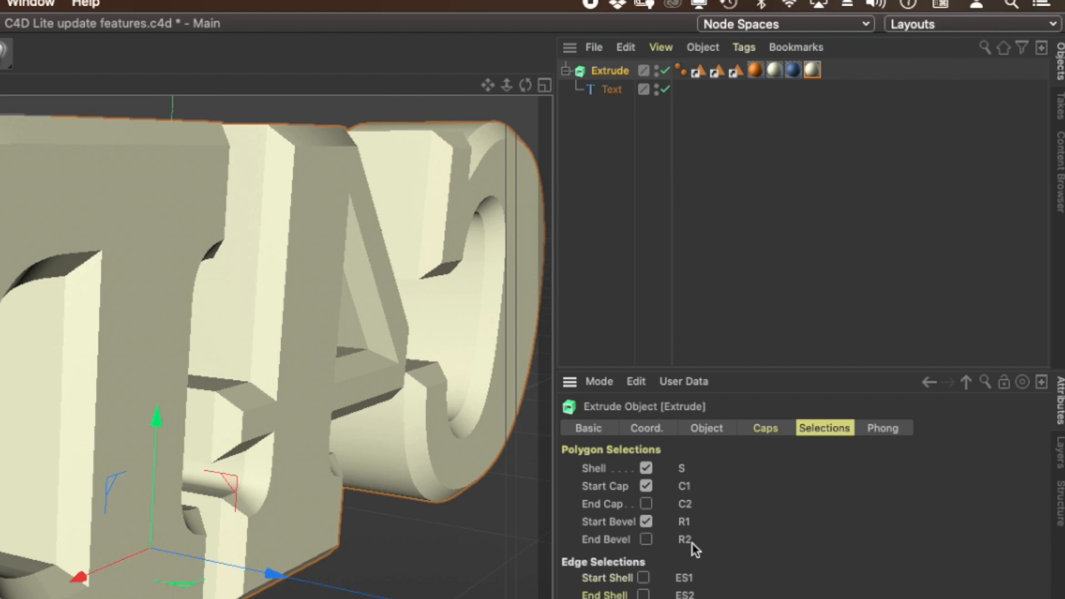
{"action": "left_click", "coordinate": [813, 71]}
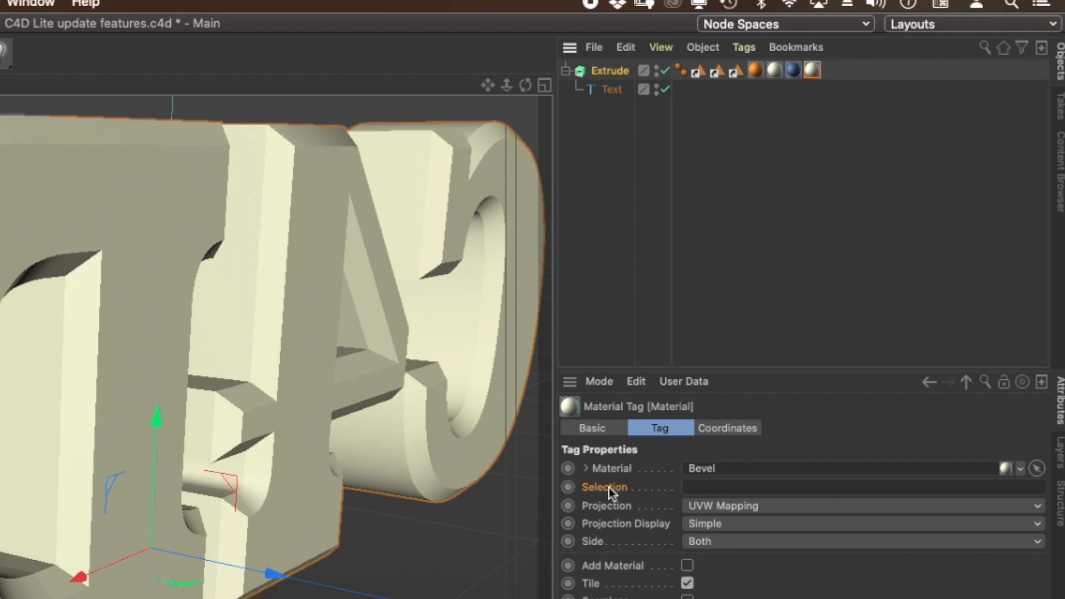
{"action": "left_click", "coordinate": [698, 488]}
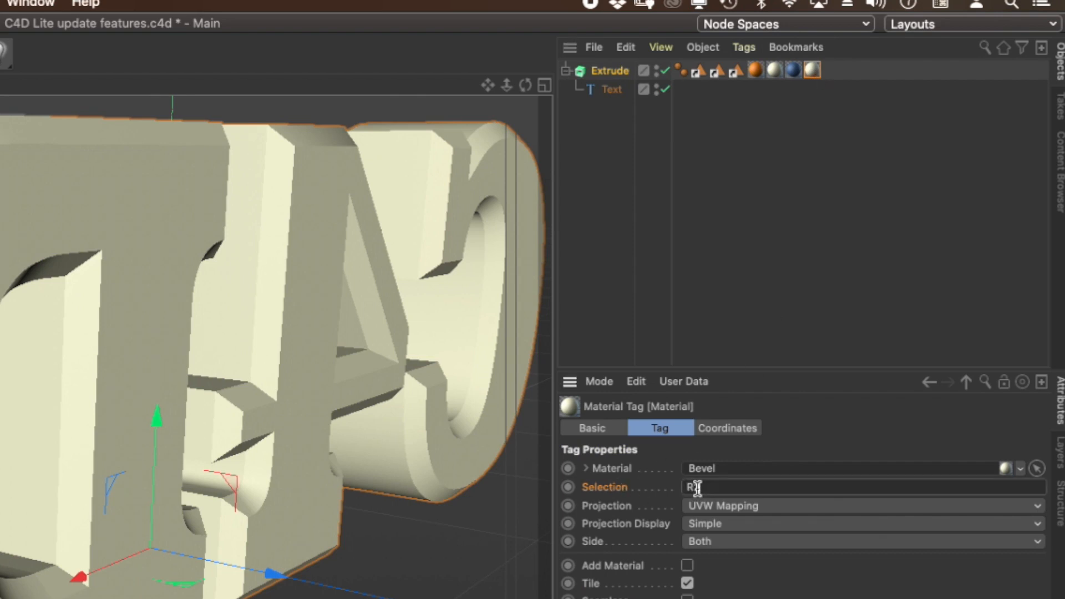
{"action": "key", "text": "Return"}
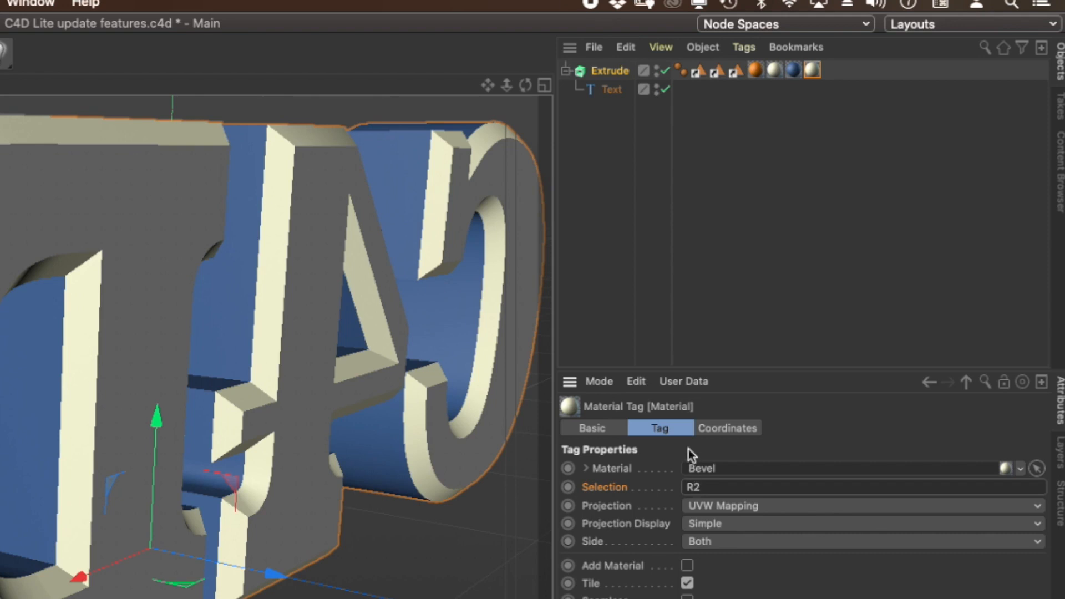
- Apply the FrontF material again to the Extrude object and restrict the new tag to the End Cap selection C2
{"action": "left_click", "coordinate": [603, 72]}
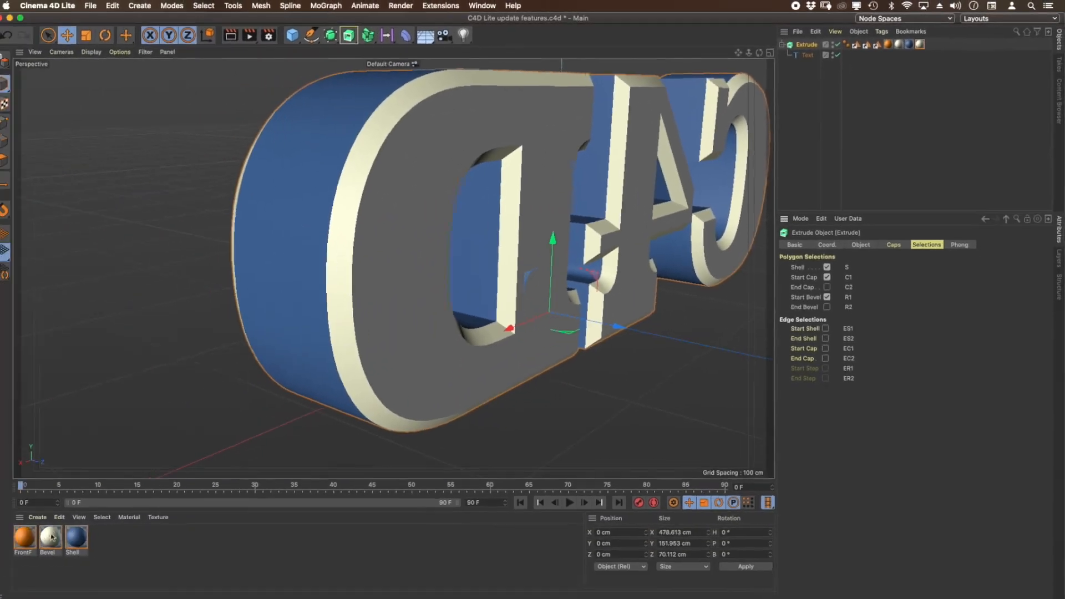
{"action": "left_click", "coordinate": [34, 536]}
{"action": "left_click_drag", "start_coordinate": [35, 535], "coordinate": [809, 45]}
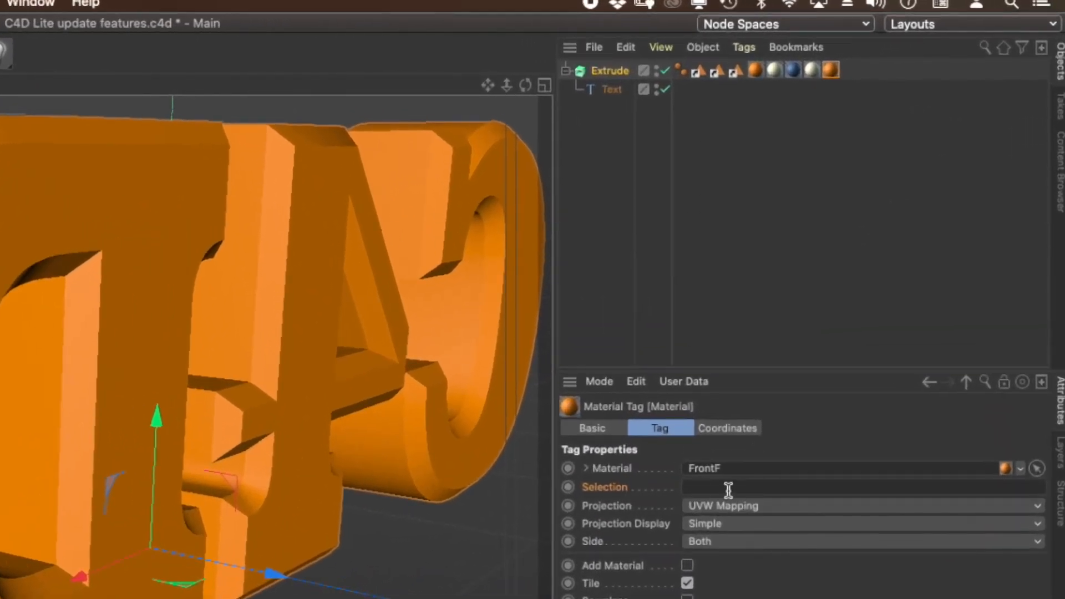
{"action": "left_click", "coordinate": [728, 487]}
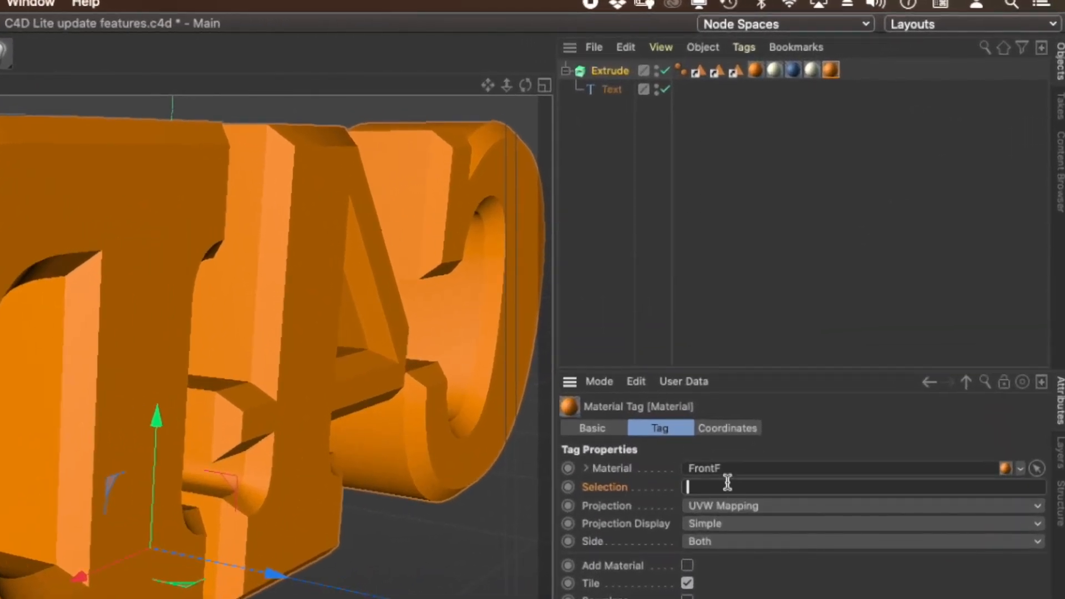
{"action": "type", "text": "C2"}
{"action": "key", "text": "Return"}
{"action": "left_click_drag", "start_coordinate": [142, 304], "coordinate": [194, 388], "text": "alt"}
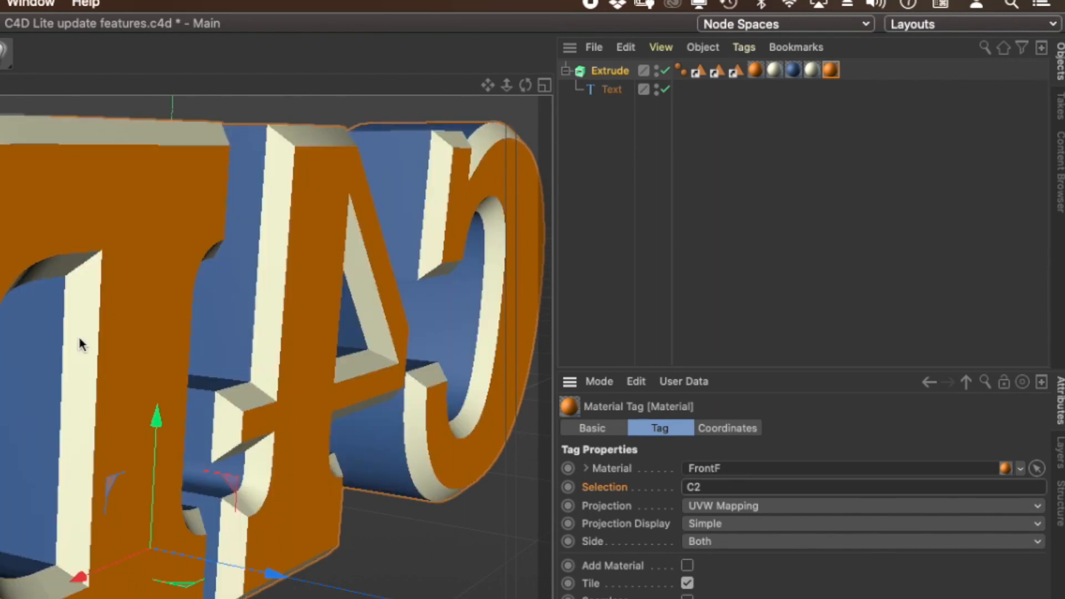
{"action": "scroll", "coordinate": [504, 256], "scroll_direction": "down", "scroll_amount": 5}
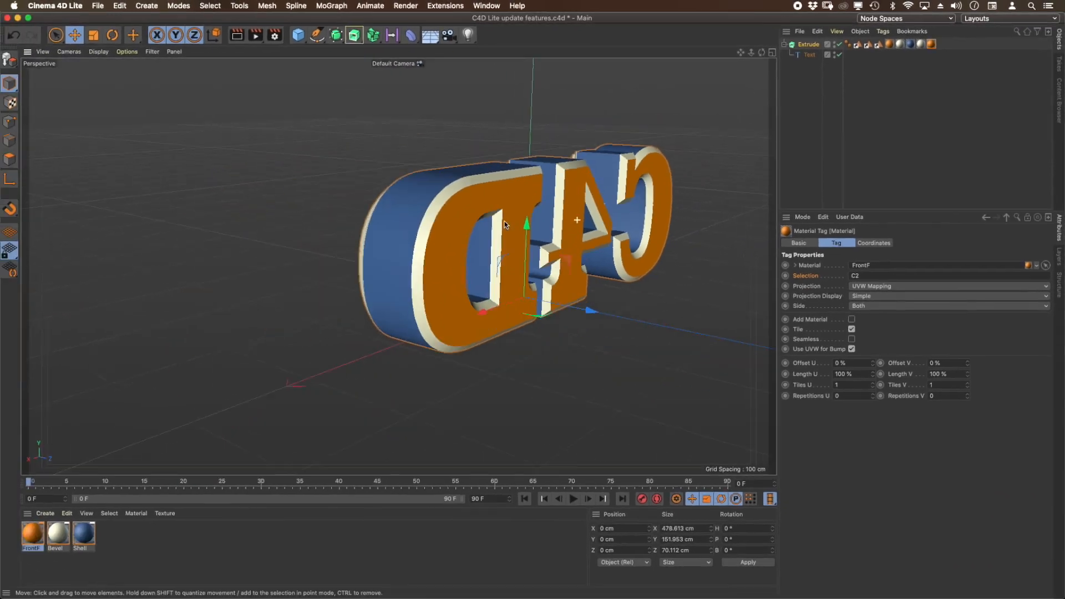
{"action": "left_click_drag", "start_coordinate": [388, 242], "coordinate": [535, 233], "text": "alt"}
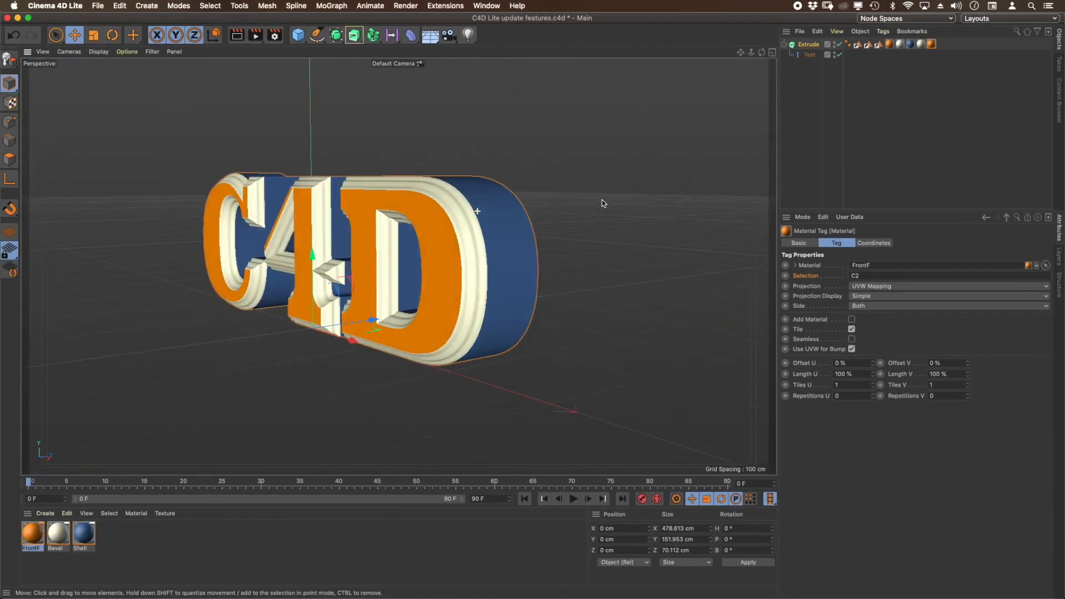
{"action": "mouse_move", "coordinate": [604, 203]}
{"action": "left_mouse_down", "text": "alt"}
{"action": "mouse_move", "coordinate": [468, 201]}
{"action": "mouse_move", "coordinate": [617, 215]}
{"action": "left_mouse_up", "text": "alt"}
{"action": "left_click_drag", "start_coordinate": [408, 215], "coordinate": [474, 223], "text": "alt"}
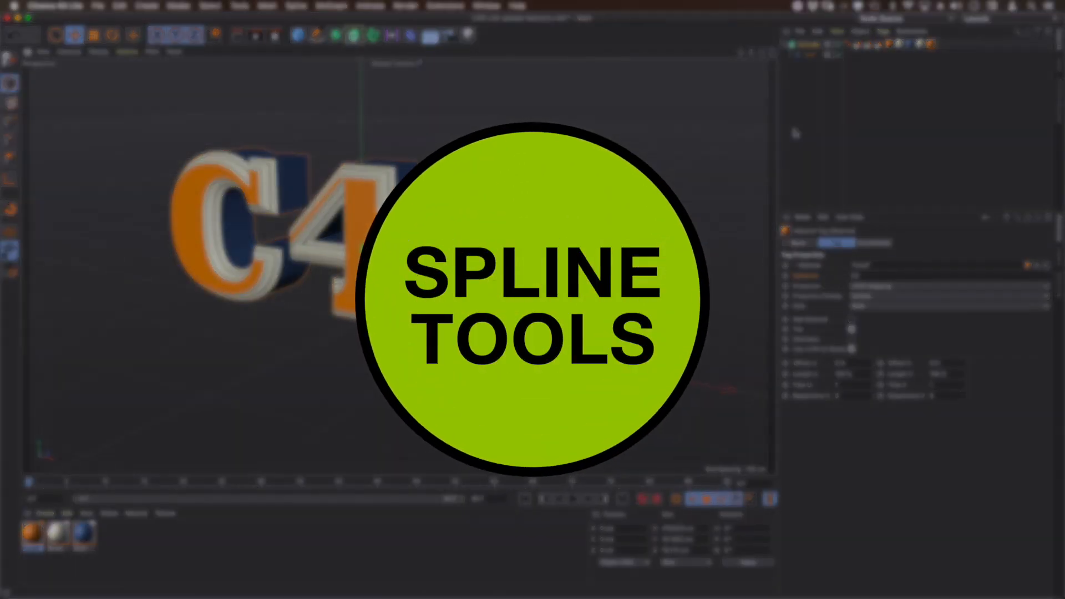
- Using the Spline Pen in the Top view, start a Bezier spline with five straight-cornered points around the back, left and front of the text
{"action": "left_click", "coordinate": [317, 34]}
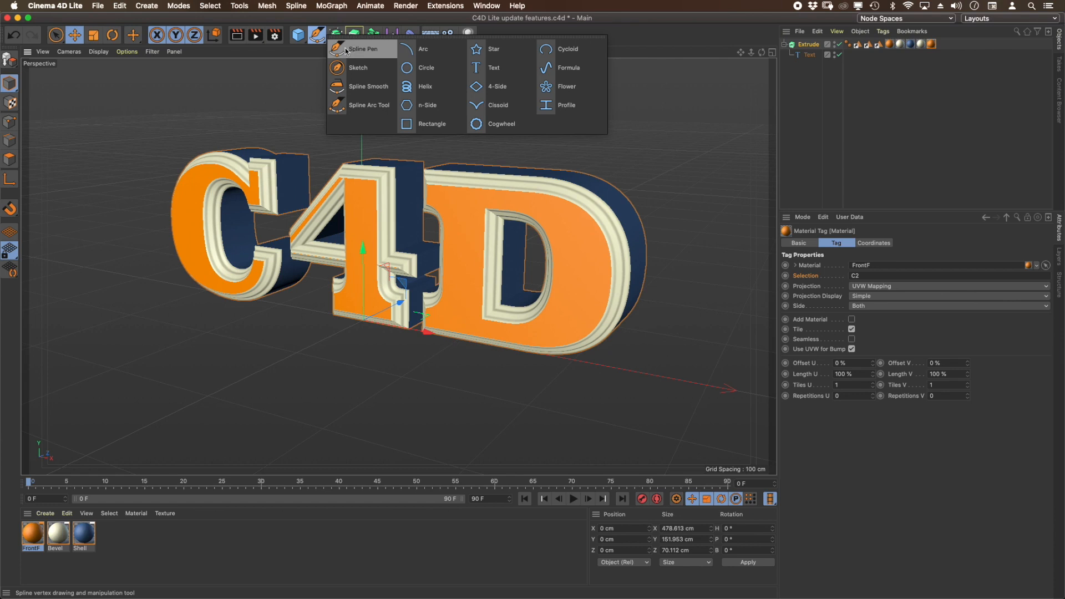
{"action": "left_click", "coordinate": [363, 50]}
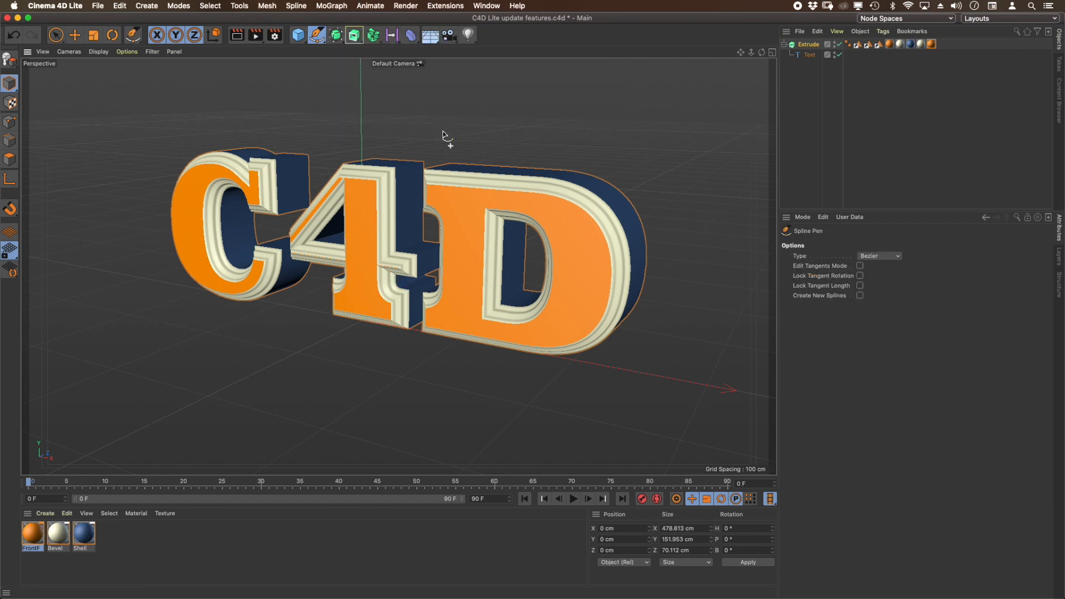
{"action": "left_click", "coordinate": [773, 53]}
{"action": "left_click", "coordinate": [773, 52]}
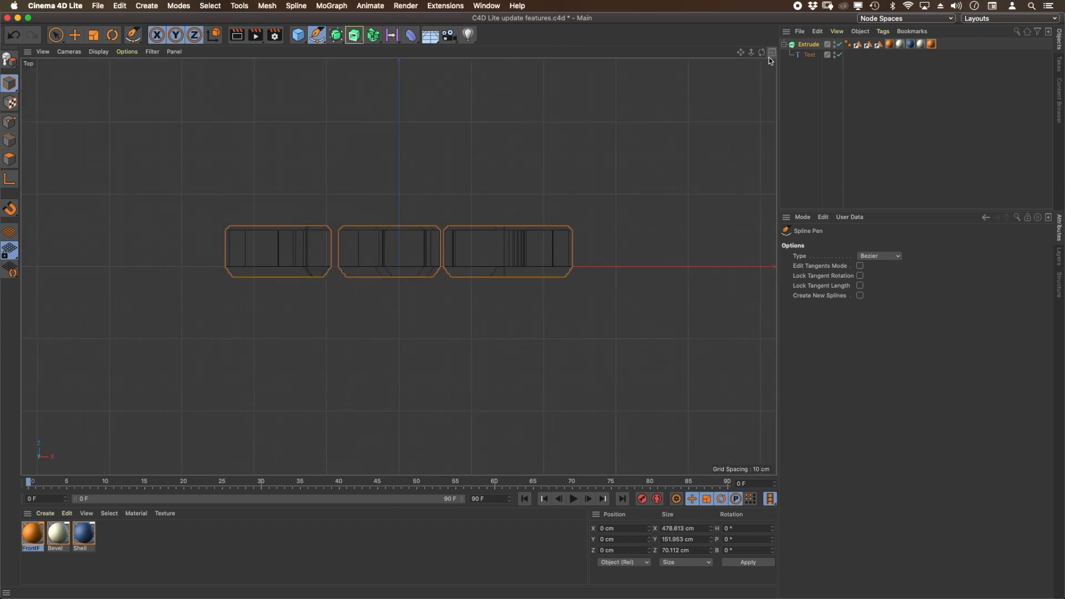
{"action": "scroll", "coordinate": [466, 269], "scroll_direction": "down", "scroll_amount": 5}
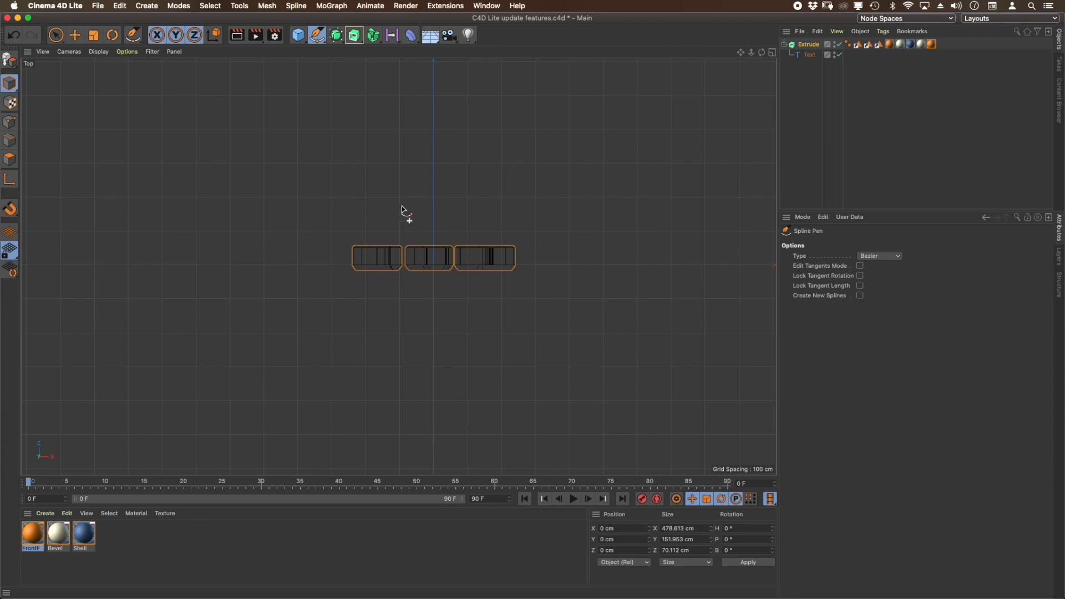
{"action": "left_click", "coordinate": [433, 137]}
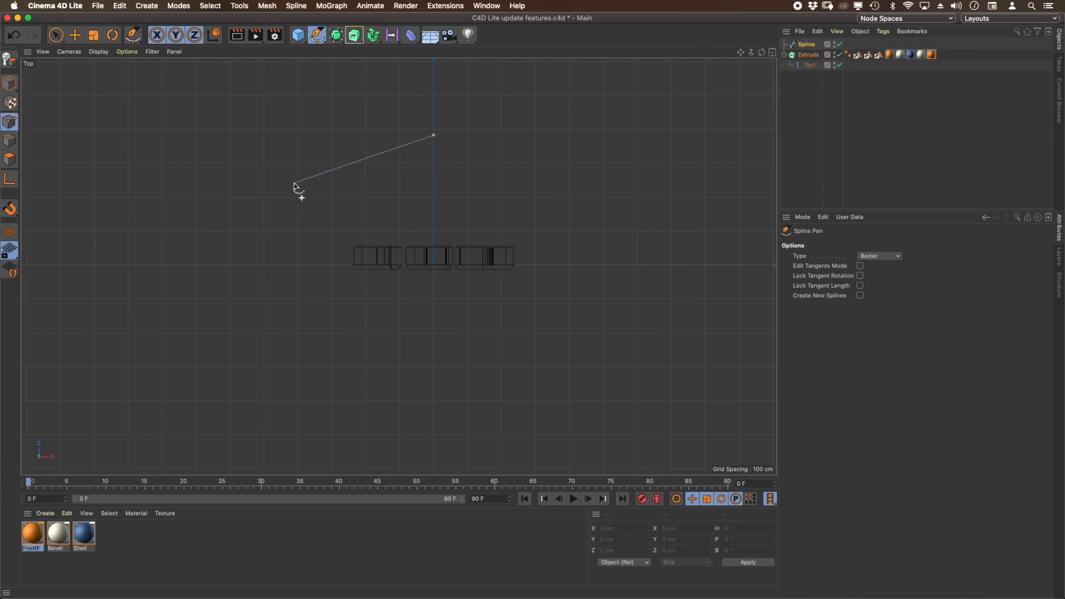
{"action": "left_click", "coordinate": [278, 314]}
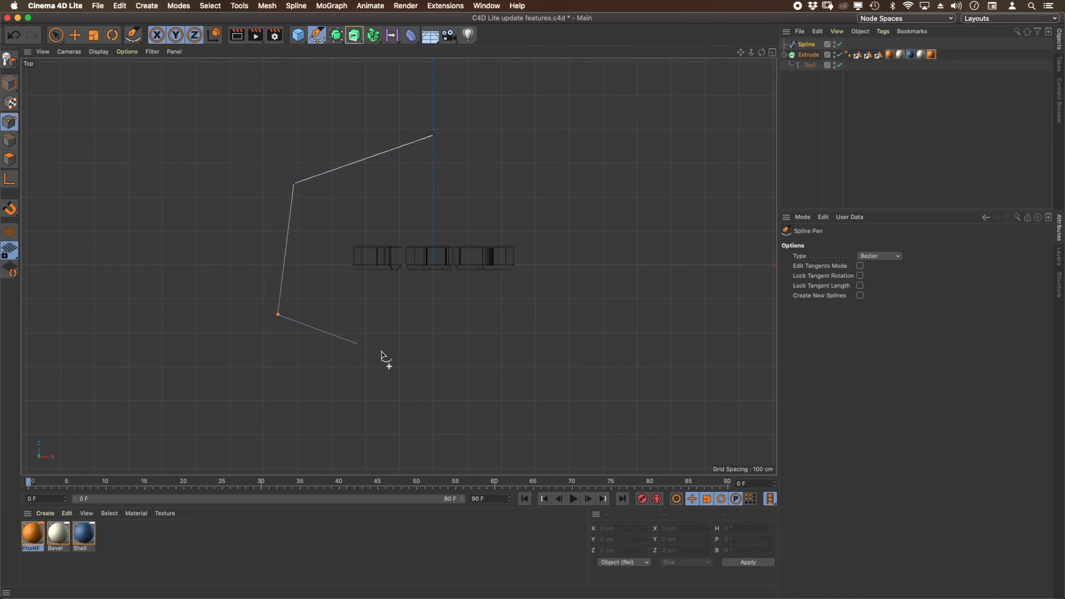
{"action": "left_click", "coordinate": [380, 373]}
{"action": "left_click", "coordinate": [482, 374]}
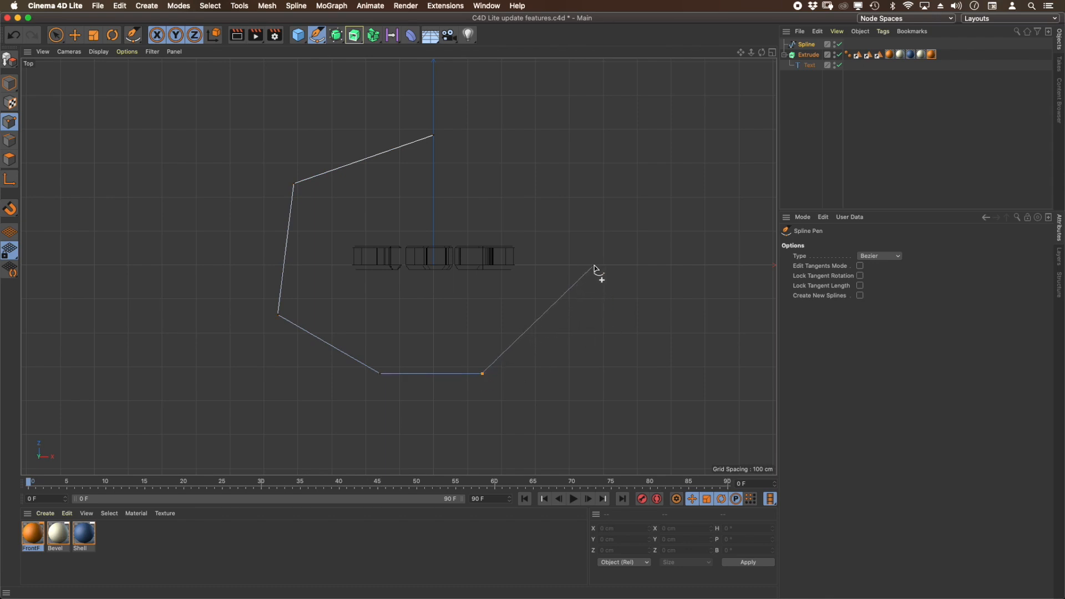
- Add two curved points on the right side of the text and close the spline at its starting point
{"action": "left_click_drag", "start_coordinate": [595, 266], "coordinate": [595, 214]}
{"action": "left_click_drag", "start_coordinate": [524, 161], "coordinate": [496, 151]}
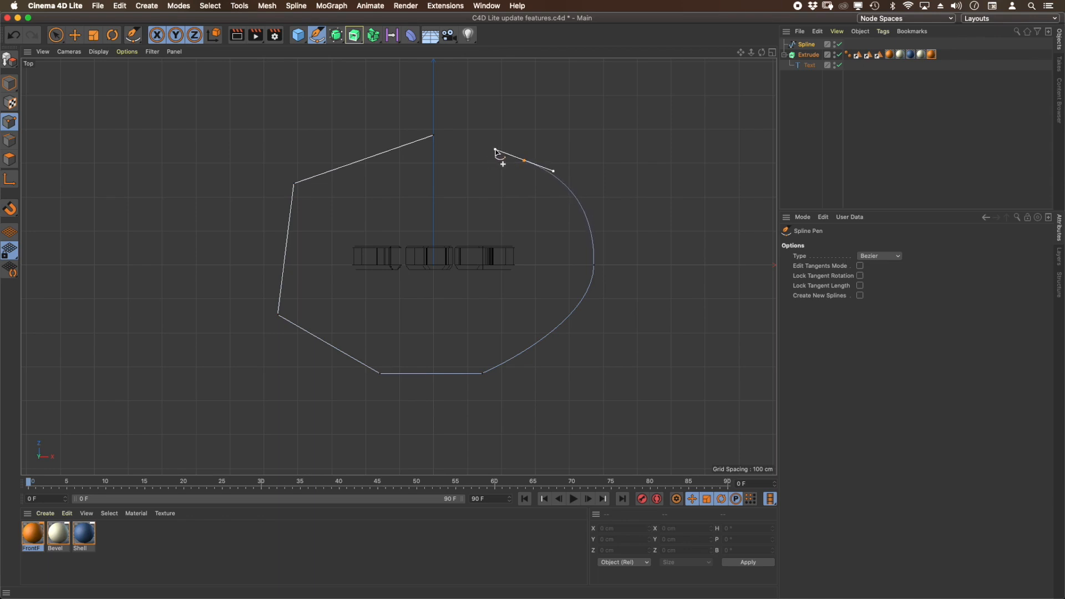
{"action": "left_click", "coordinate": [434, 136]}
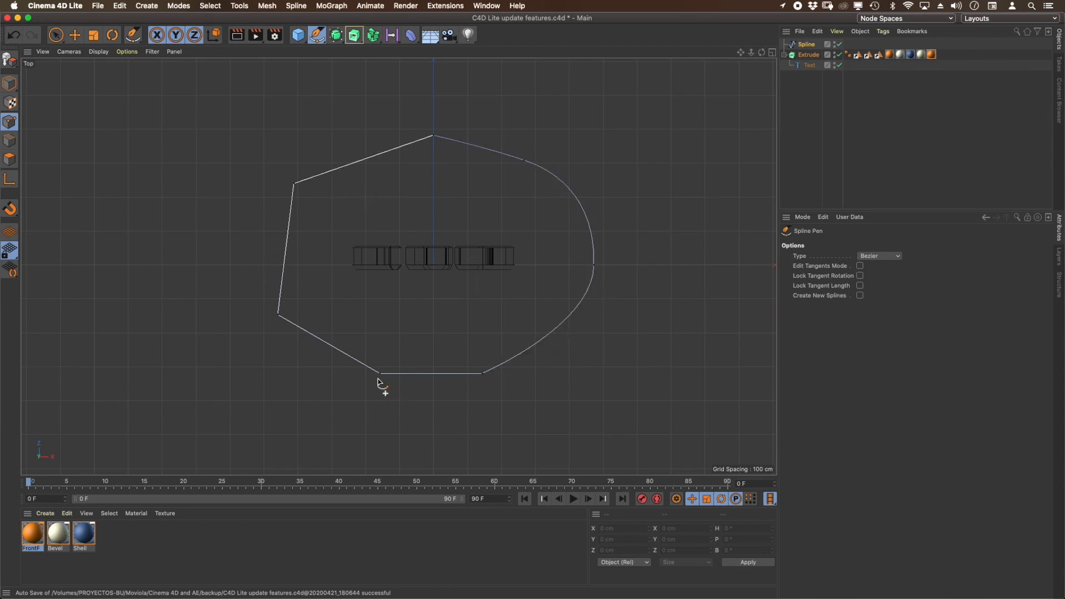
- Smooth the closed spline's remaining corner points with curved tangents and adjust the upper-right point to round the outline
{"action": "left_click", "coordinate": [294, 184]}
{"action": "left_click_drag", "start_coordinate": [294, 183], "coordinate": [310, 207]}
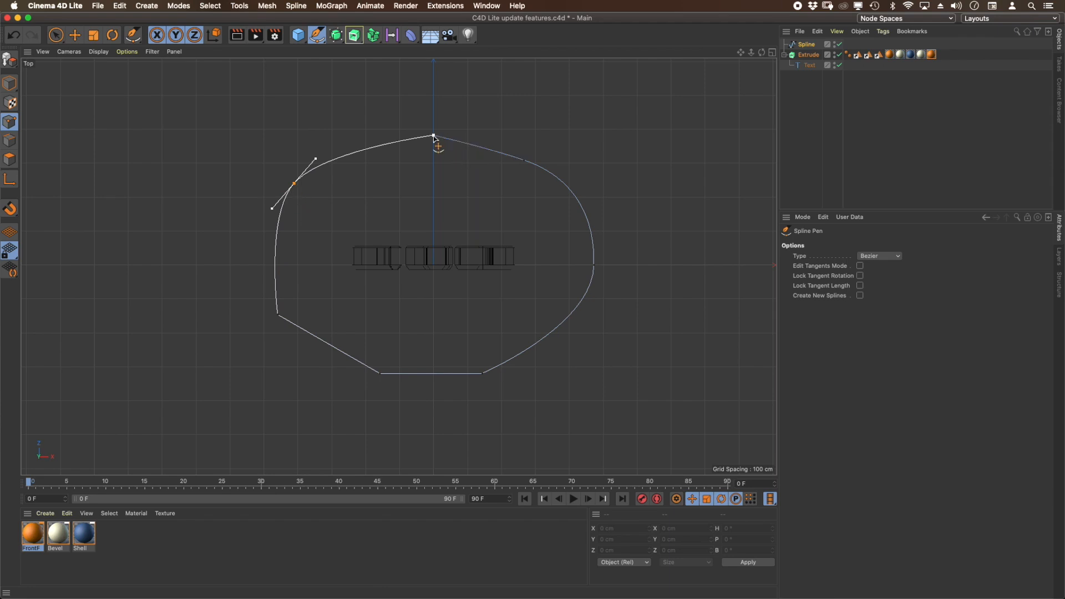
{"action": "left_click_drag", "start_coordinate": [433, 135], "coordinate": [466, 137]}
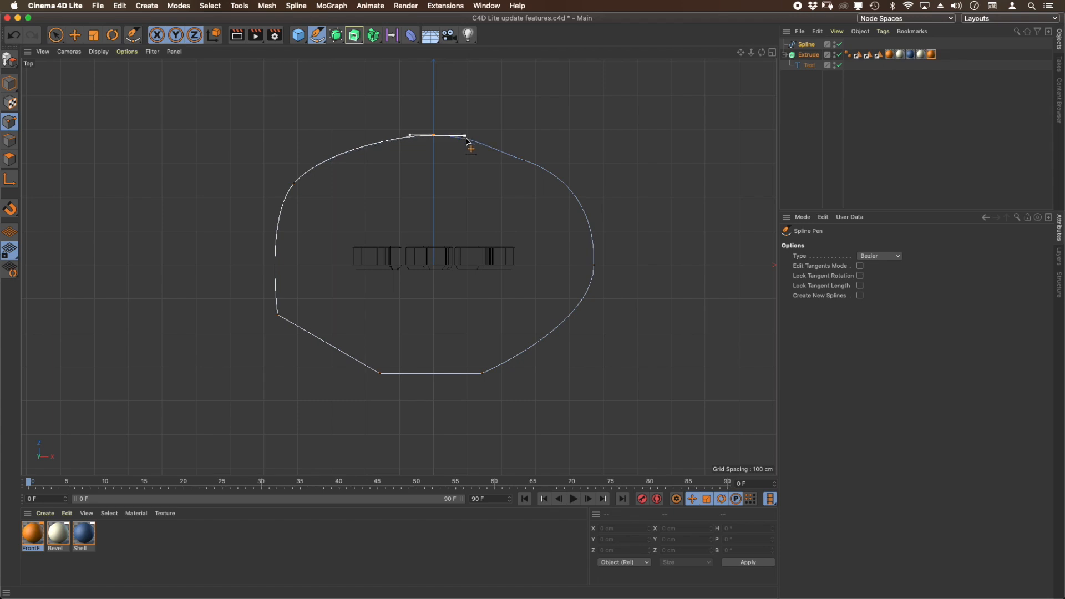
{"action": "mouse_move", "coordinate": [528, 169]}
{"action": "left_mouse_down"}
{"action": "mouse_move", "coordinate": [542, 166]}
{"action": "mouse_move", "coordinate": [516, 152]}
{"action": "left_mouse_up"}
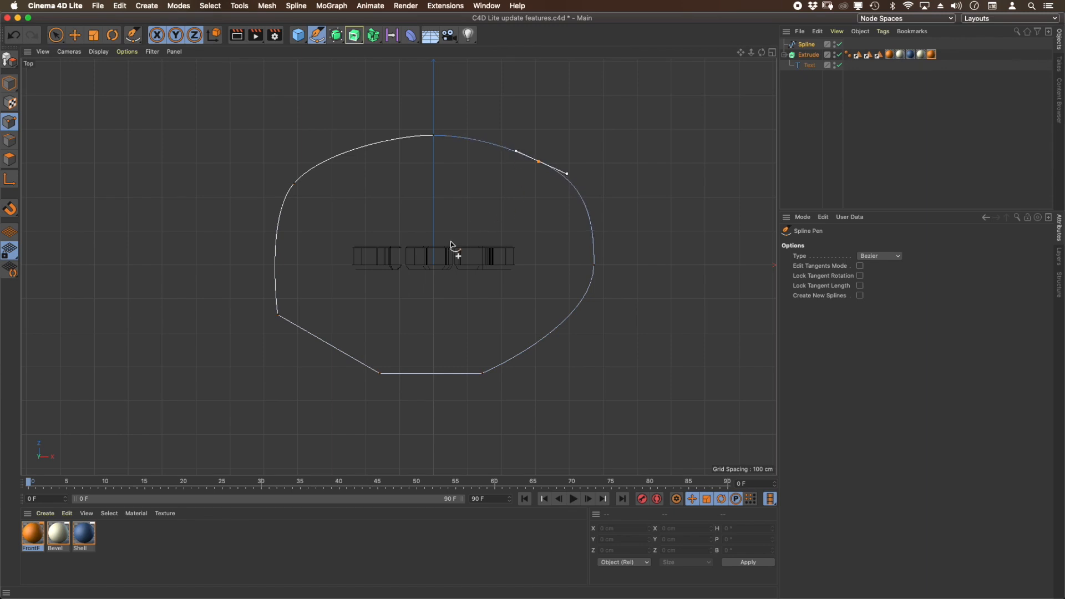
{"action": "left_click_drag", "start_coordinate": [278, 316], "coordinate": [290, 336]}
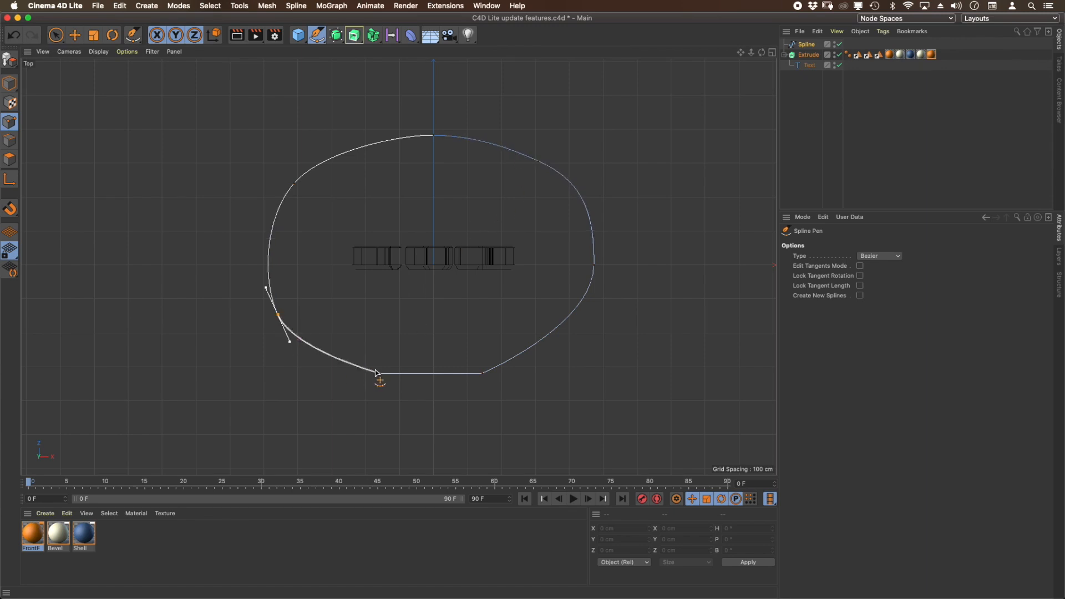
{"action": "left_click_drag", "start_coordinate": [381, 375], "coordinate": [404, 380]}
{"action": "mouse_move", "coordinate": [483, 373]}
{"action": "left_mouse_down"}
{"action": "mouse_move", "coordinate": [508, 366]}
{"action": "mouse_move", "coordinate": [493, 376]}
{"action": "left_mouse_up"}
- Reshape the spline into an irregular, wavy blob around the text by moving its points inward and adjusting the right point's tangent
{"action": "left_click_drag", "start_coordinate": [381, 375], "coordinate": [387, 328]}
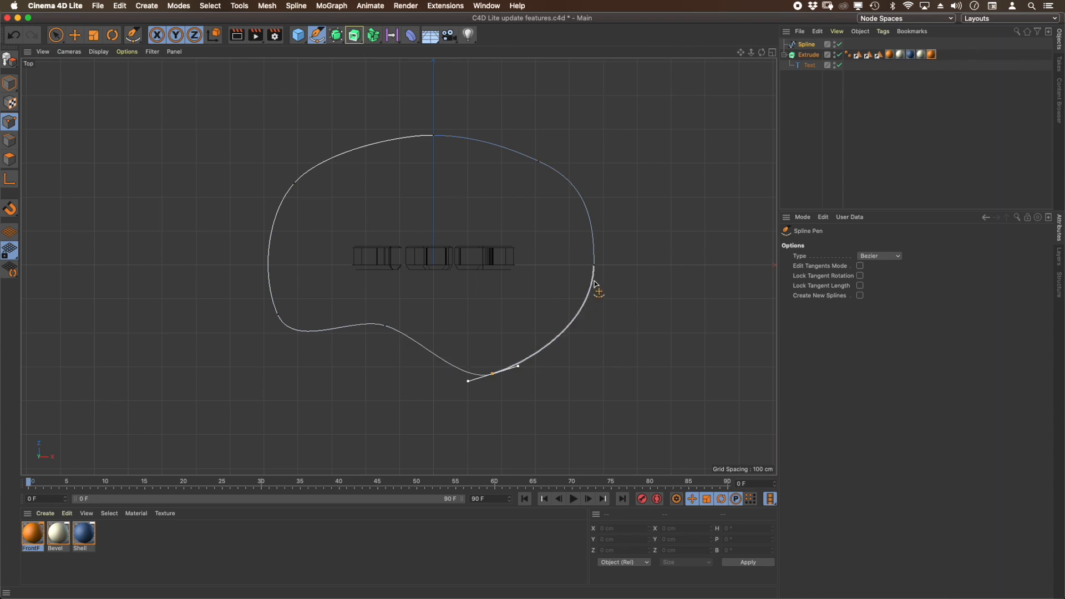
{"action": "left_click_drag", "start_coordinate": [595, 272], "coordinate": [560, 277]}
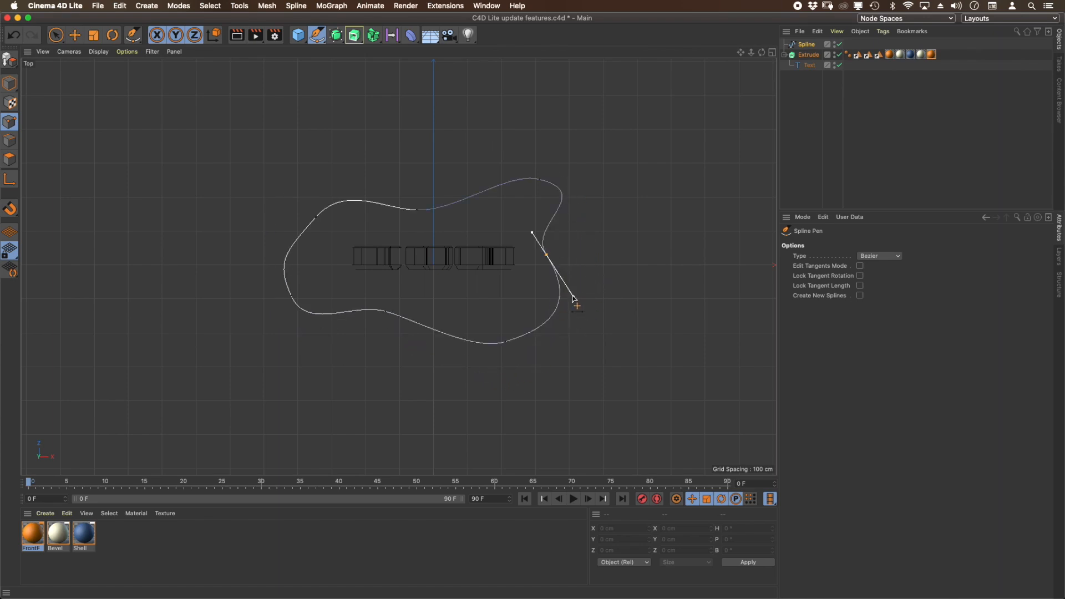
{"action": "left_click_drag", "start_coordinate": [571, 293], "coordinate": [568, 280]}
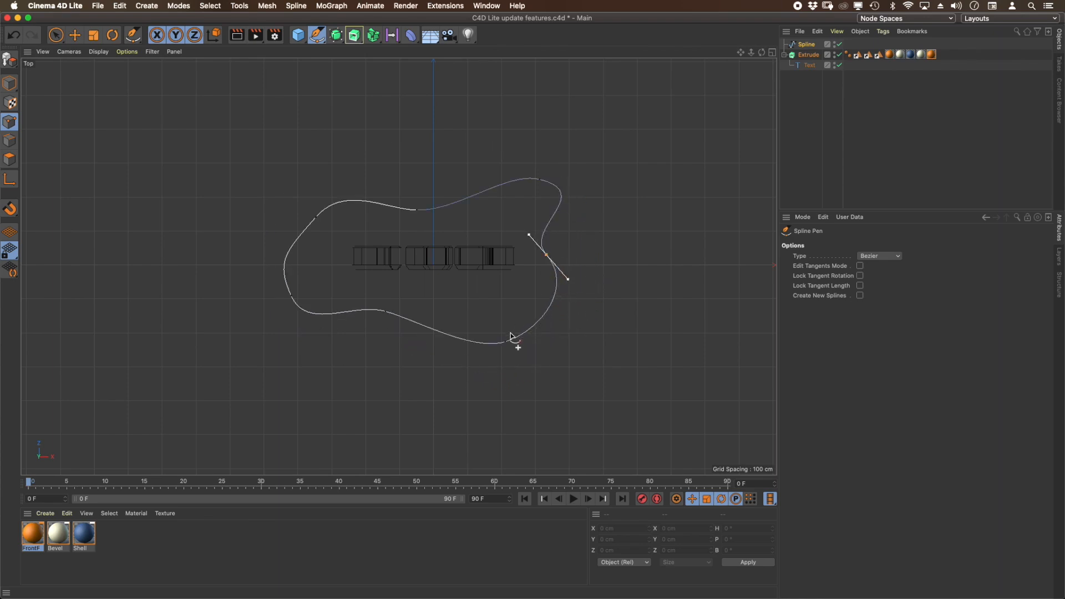
{"action": "left_click_drag", "start_coordinate": [507, 344], "coordinate": [511, 331]}
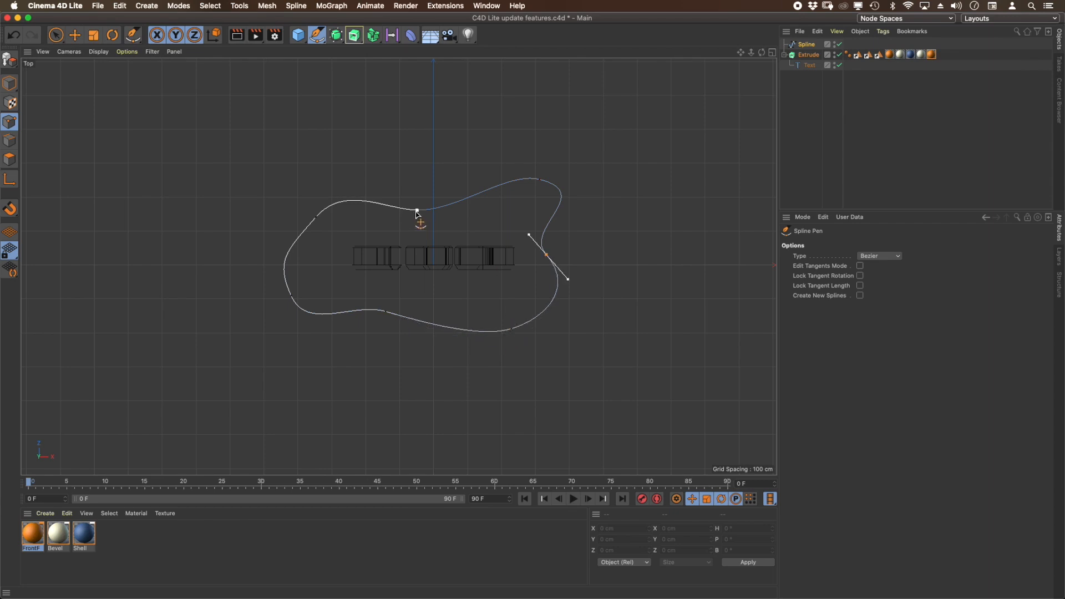
- Try converting the spline's two left points to hard corners and turn them back into smooth points
{"action": "double_click", "coordinate": [317, 218]}
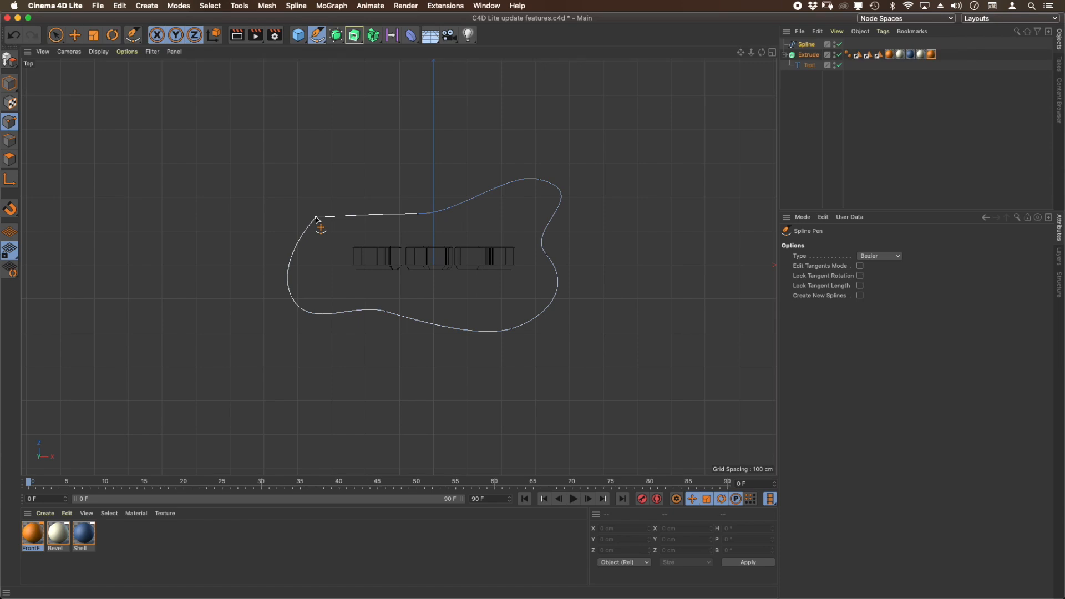
{"action": "left_click", "coordinate": [292, 297]}
{"action": "double_click", "coordinate": [292, 297]}
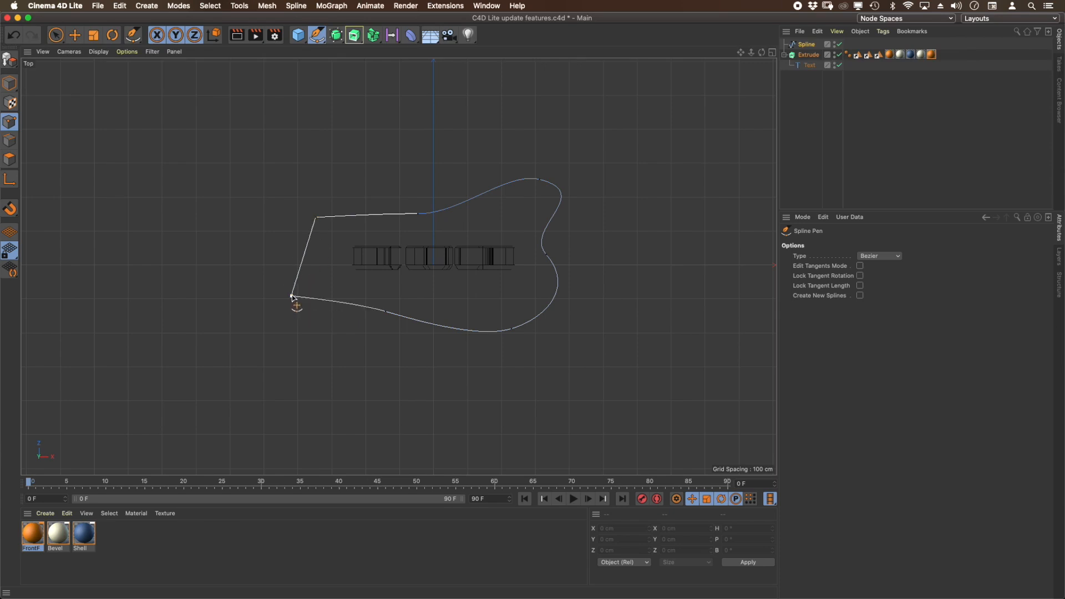
{"action": "double_click", "coordinate": [292, 297]}
{"action": "double_click", "coordinate": [316, 218]}
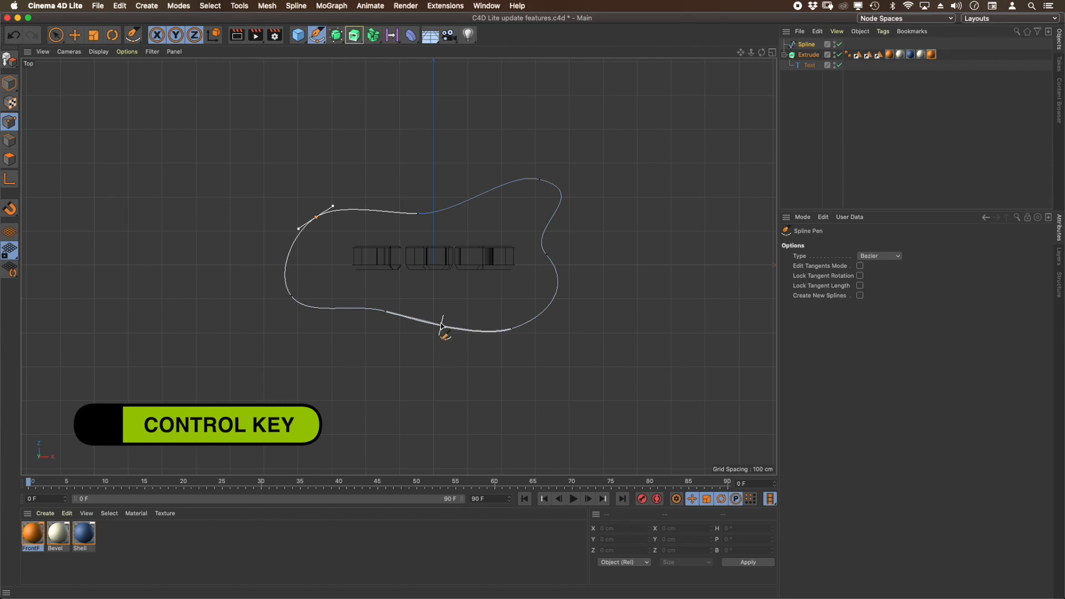
- Insert a new point on the spline's front segment and move it and the front-right point to form an inward dent
{"action": "left_click", "coordinate": [441, 326], "text": "ctrl"}
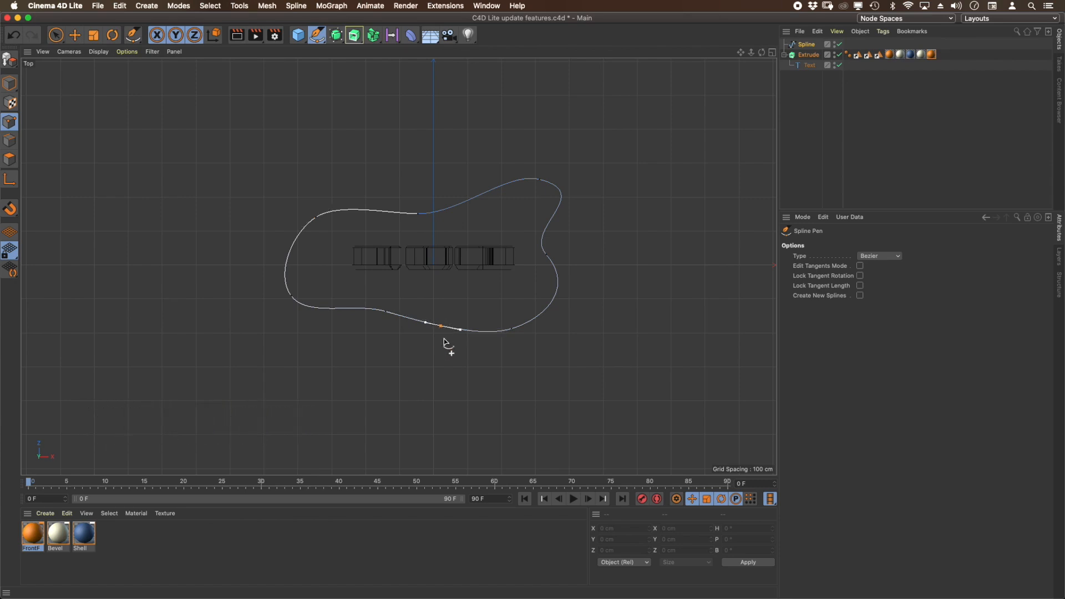
{"action": "left_click_drag", "start_coordinate": [441, 326], "coordinate": [466, 296]}
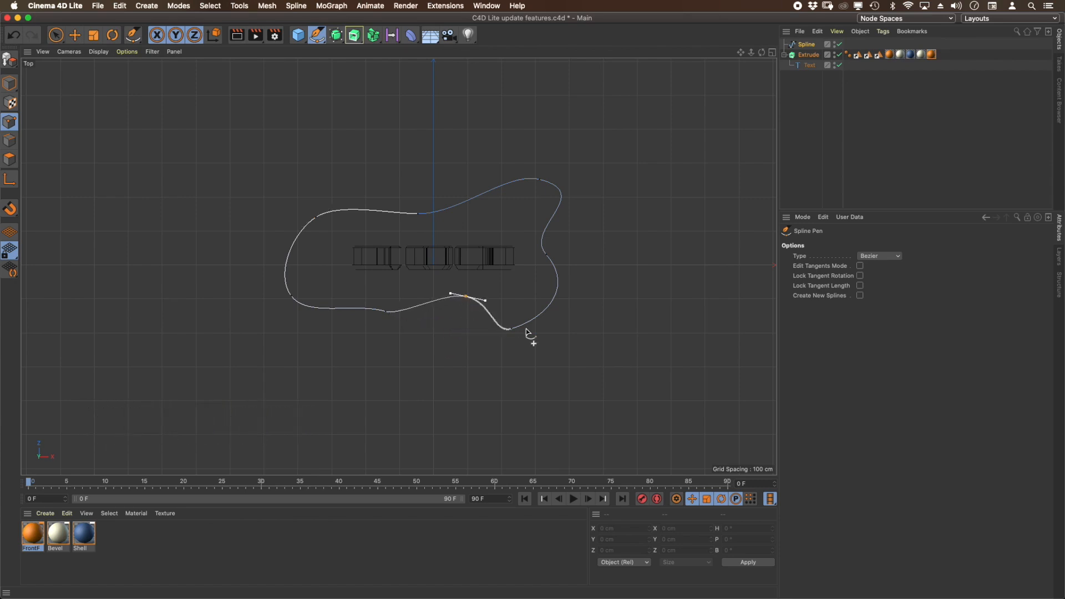
{"action": "left_click_drag", "start_coordinate": [513, 331], "coordinate": [545, 318]}
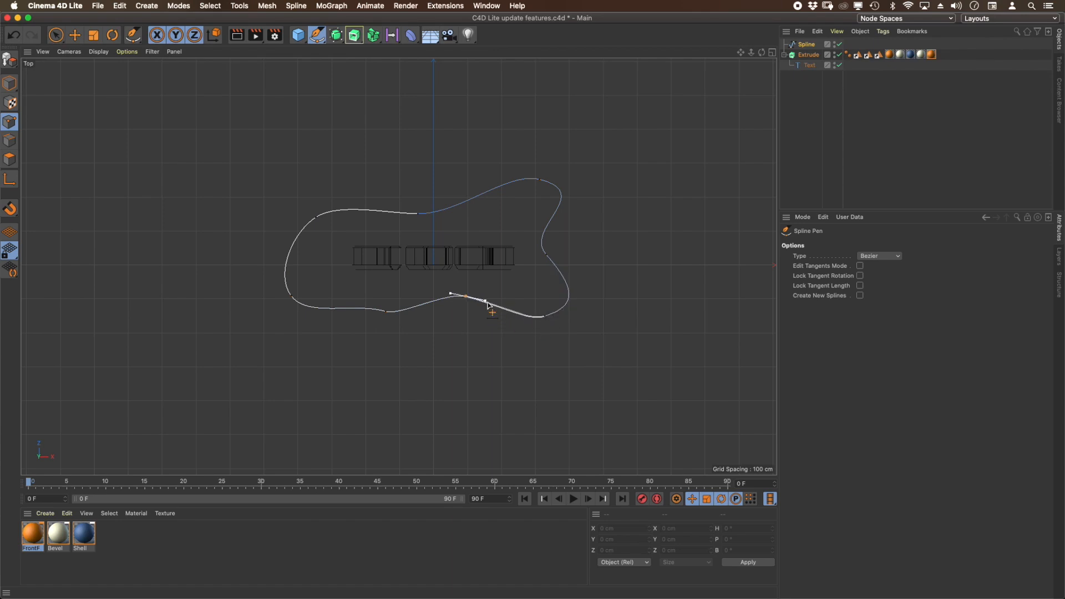
{"action": "left_click_drag", "start_coordinate": [465, 297], "coordinate": [480, 295]}
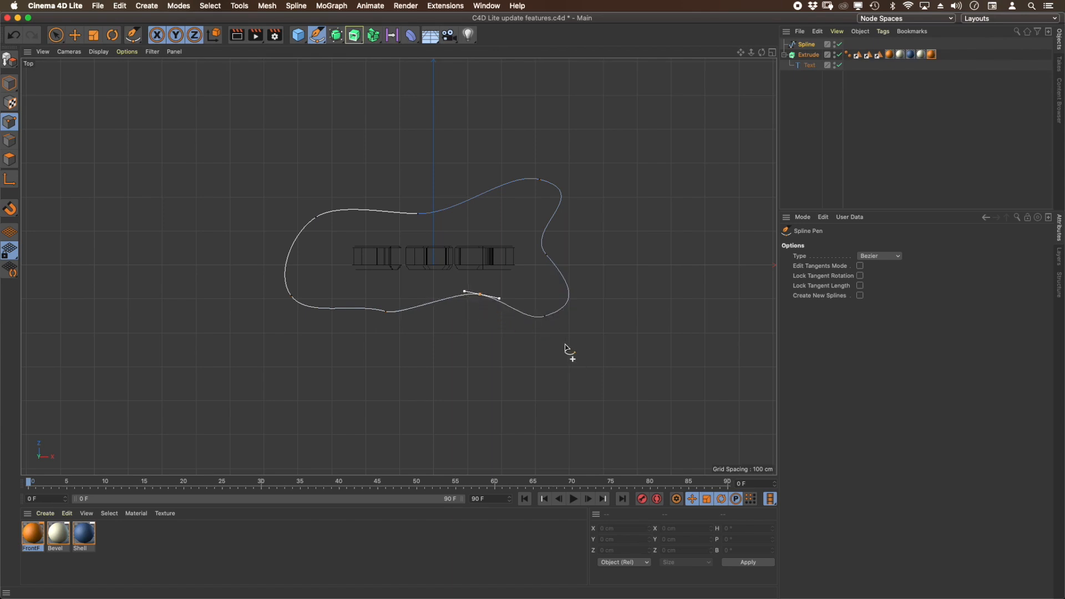
- Delete the front-right point of the spline and bend the remaining front segments into smooth waves
{"action": "key", "text": "ctrl"}
{"action": "left_click", "coordinate": [544, 316], "text": "ctrl"}
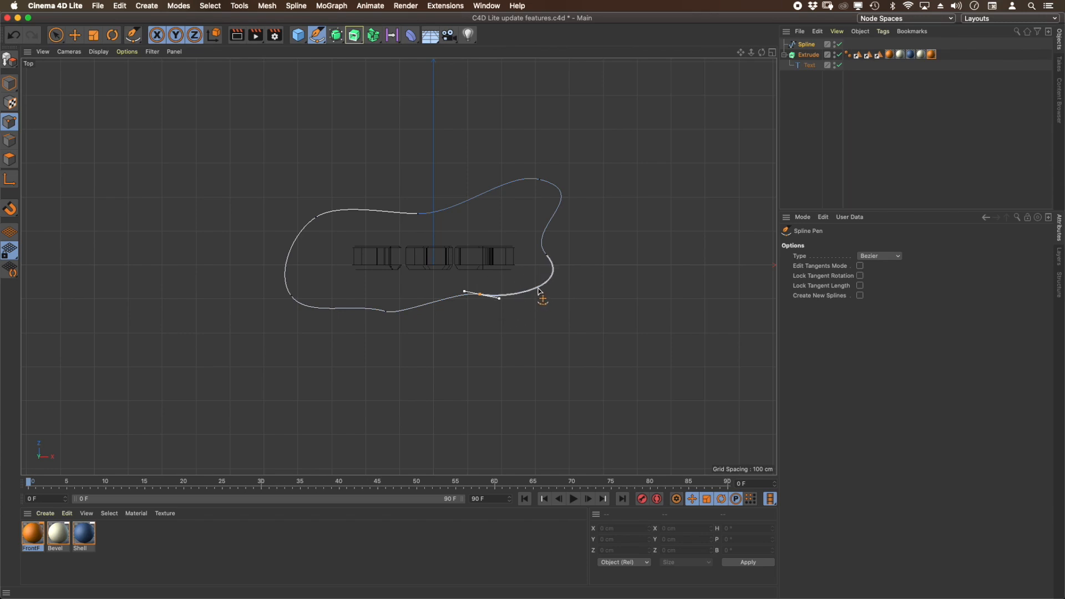
{"action": "mouse_move", "coordinate": [540, 291]}
{"action": "left_mouse_down"}
{"action": "mouse_move", "coordinate": [552, 309]}
{"action": "mouse_move", "coordinate": [555, 298]}
{"action": "left_mouse_up"}
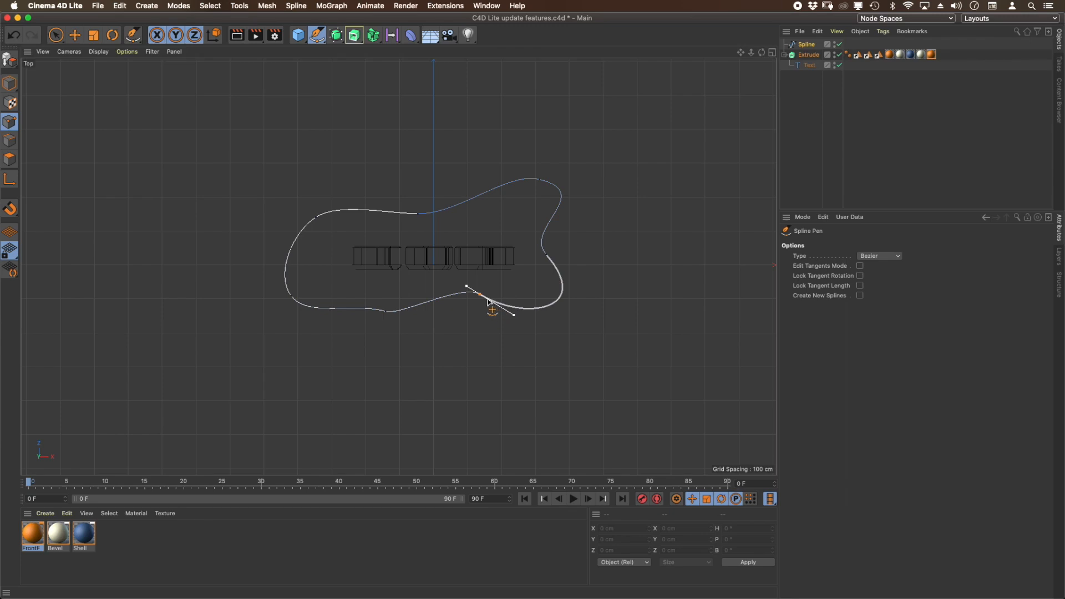
{"action": "left_click_drag", "start_coordinate": [480, 294], "coordinate": [487, 299]}
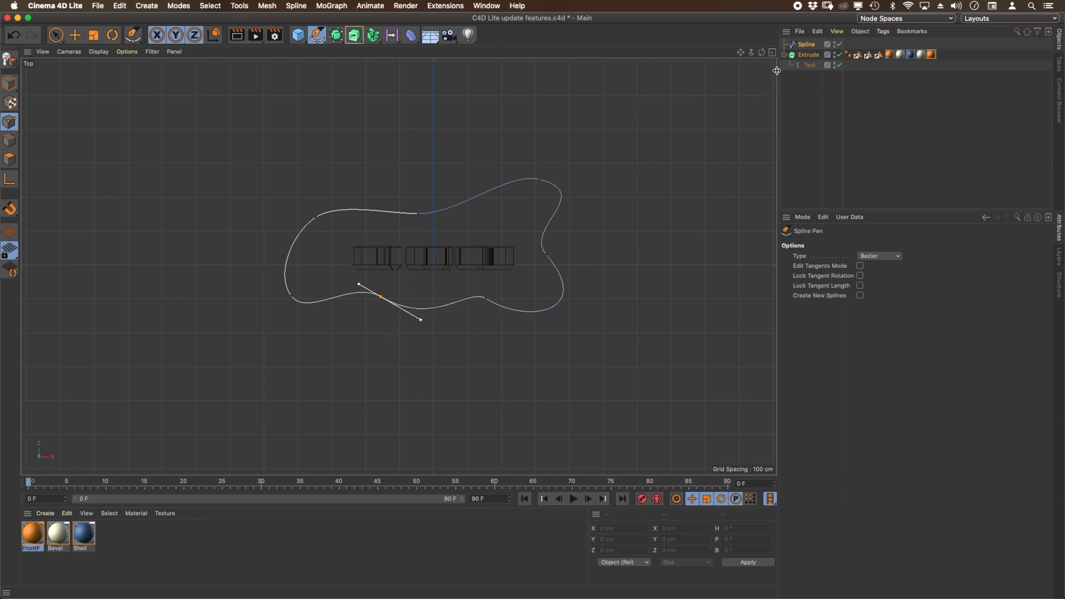
- In the Perspective view, add a second Extrude object and make the drawn spline its child
{"action": "left_click", "coordinate": [773, 52]}
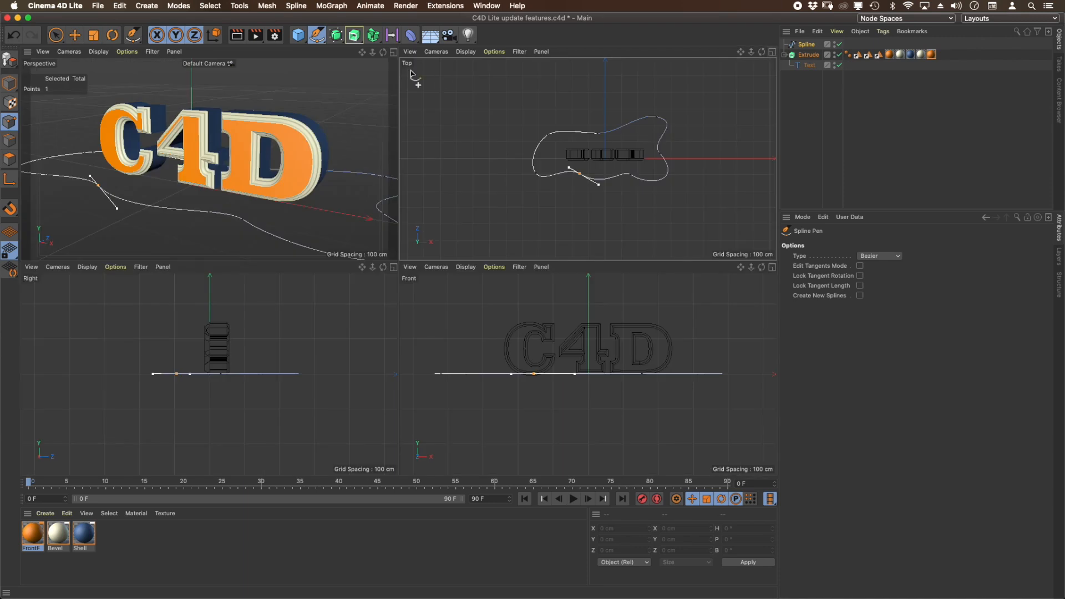
{"action": "left_click", "coordinate": [394, 53]}
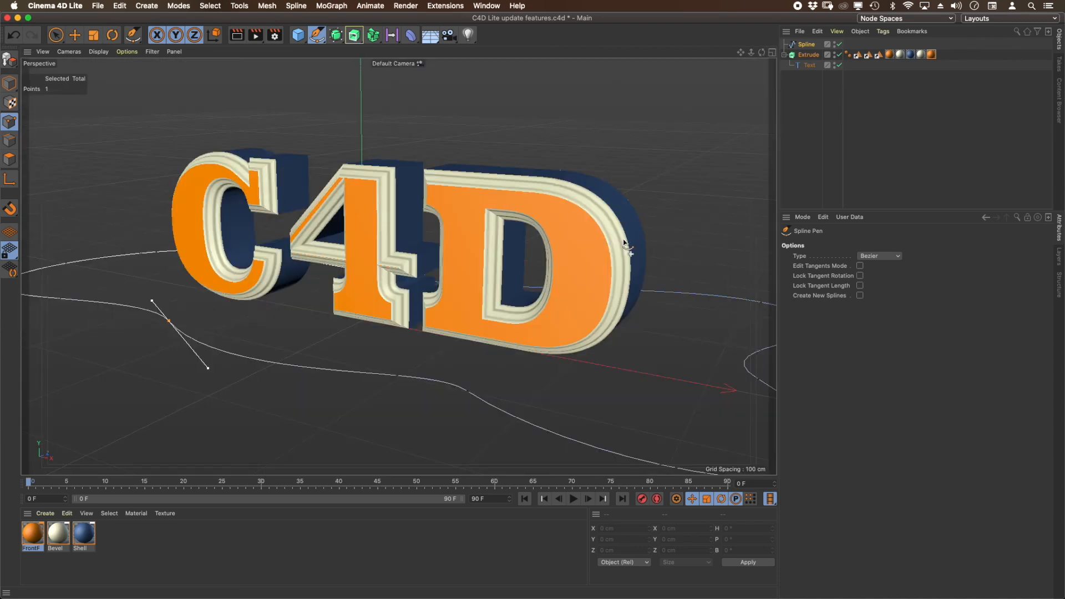
{"action": "scroll", "coordinate": [633, 249], "scroll_direction": "down", "scroll_amount": 6}
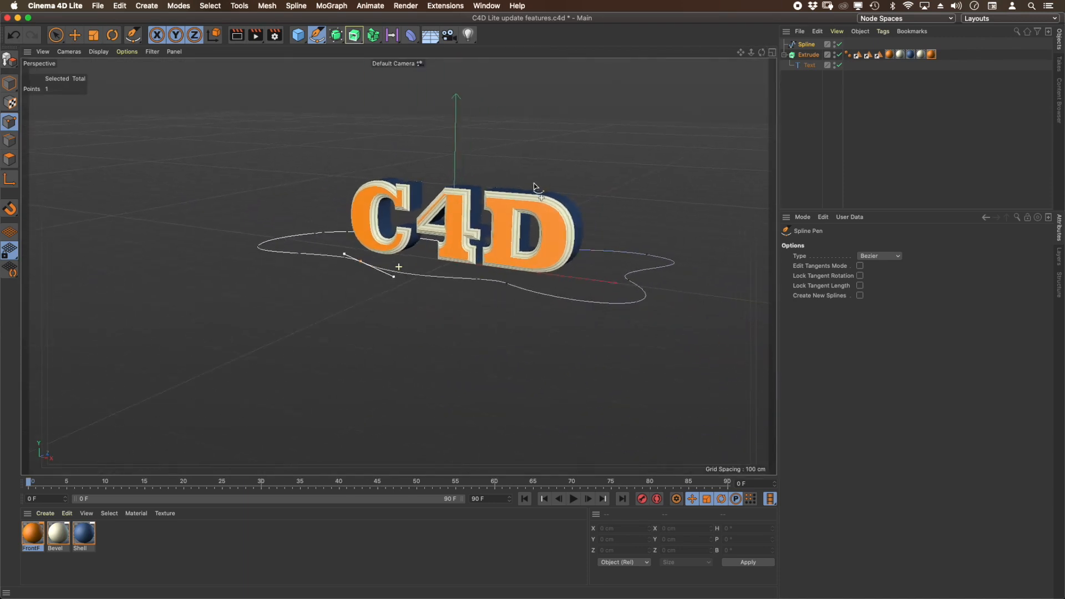
{"action": "middle_click_drag", "start_coordinate": [534, 186], "coordinate": [483, 202], "text": "alt"}
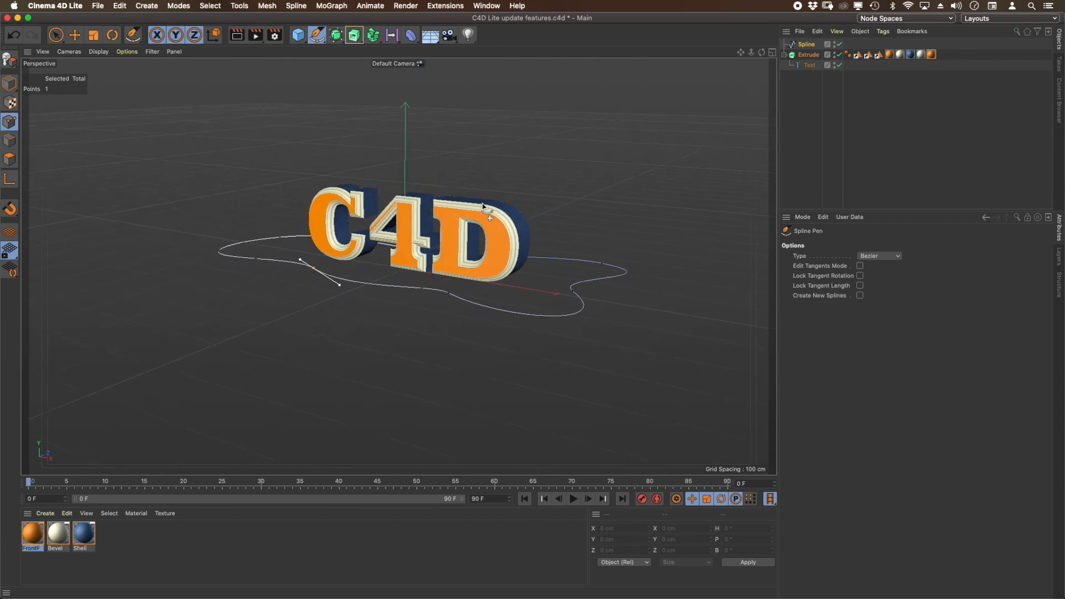
{"action": "left_click", "coordinate": [354, 35]}
{"action": "left_click", "coordinate": [387, 50]}
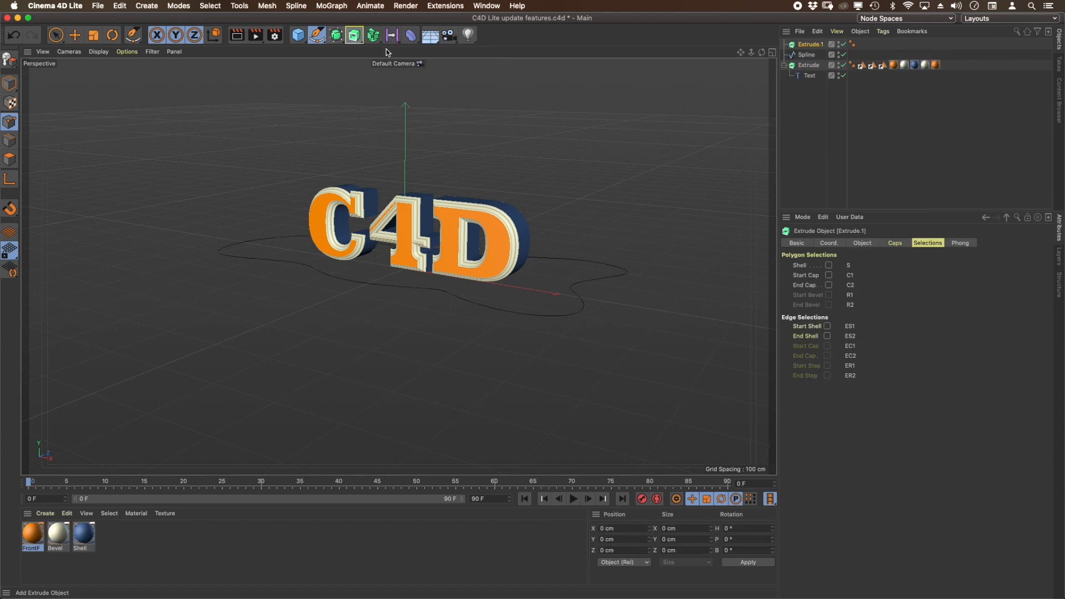
{"action": "left_click", "coordinate": [807, 55]}
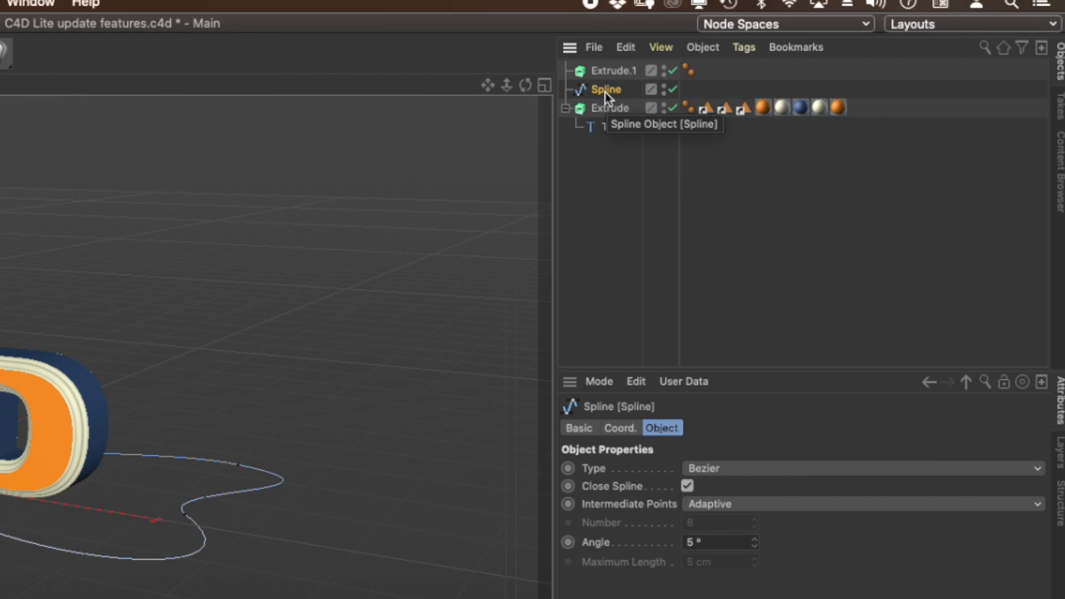
{"action": "left_click_drag", "start_coordinate": [607, 93], "coordinate": [620, 74]}
- Set the spline extrusion's movement to 0 cm in Z and -50 cm in Y
{"action": "left_click", "coordinate": [615, 74]}
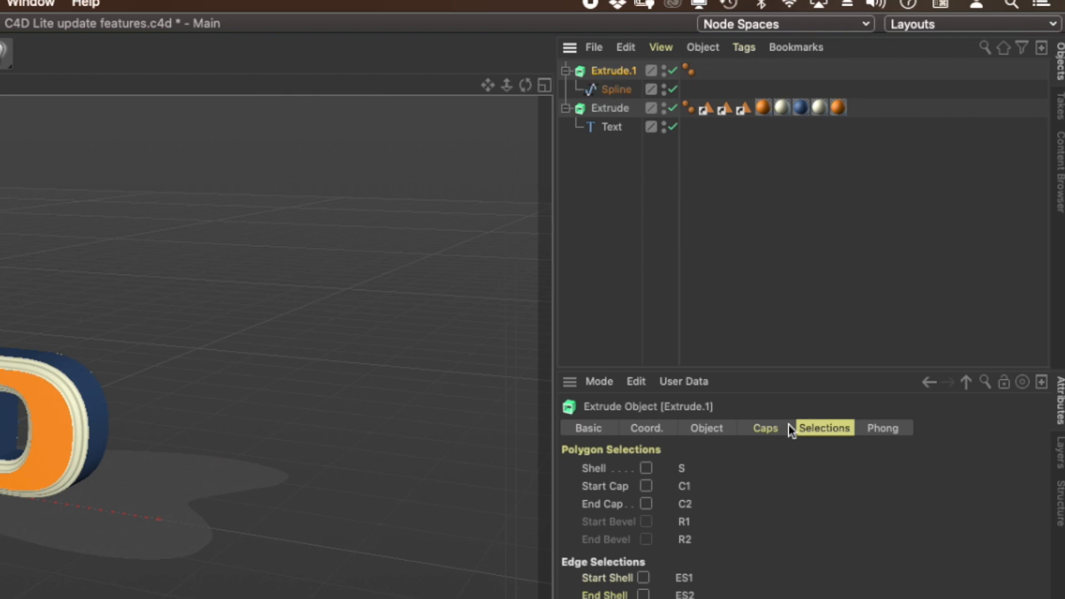
{"action": "left_click", "coordinate": [721, 432]}
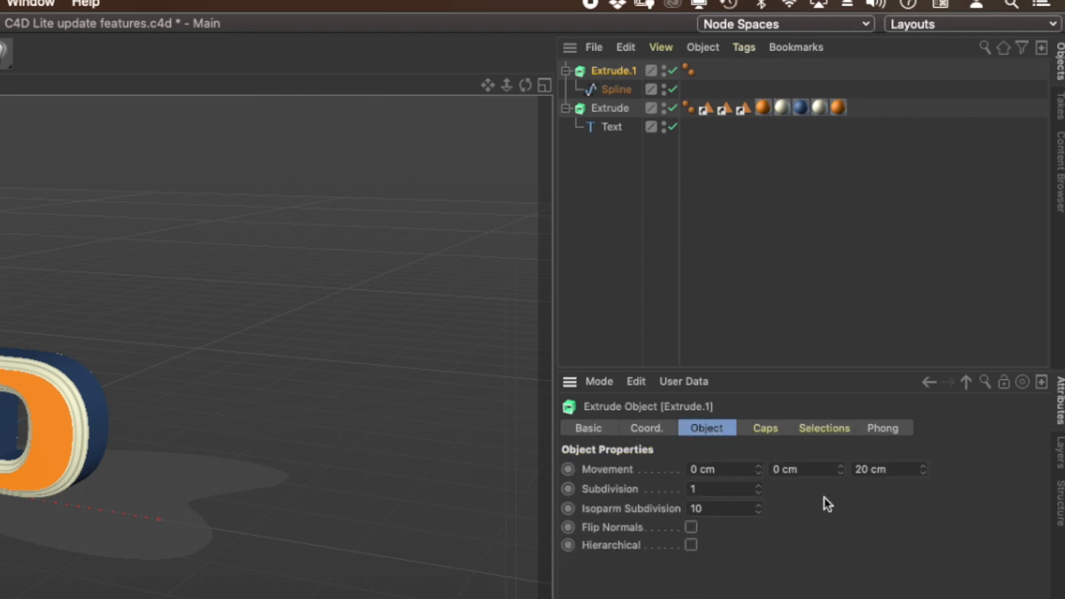
{"action": "left_click", "coordinate": [860, 470]}
{"action": "type", "text": "0"}
{"action": "key", "text": "Return"}
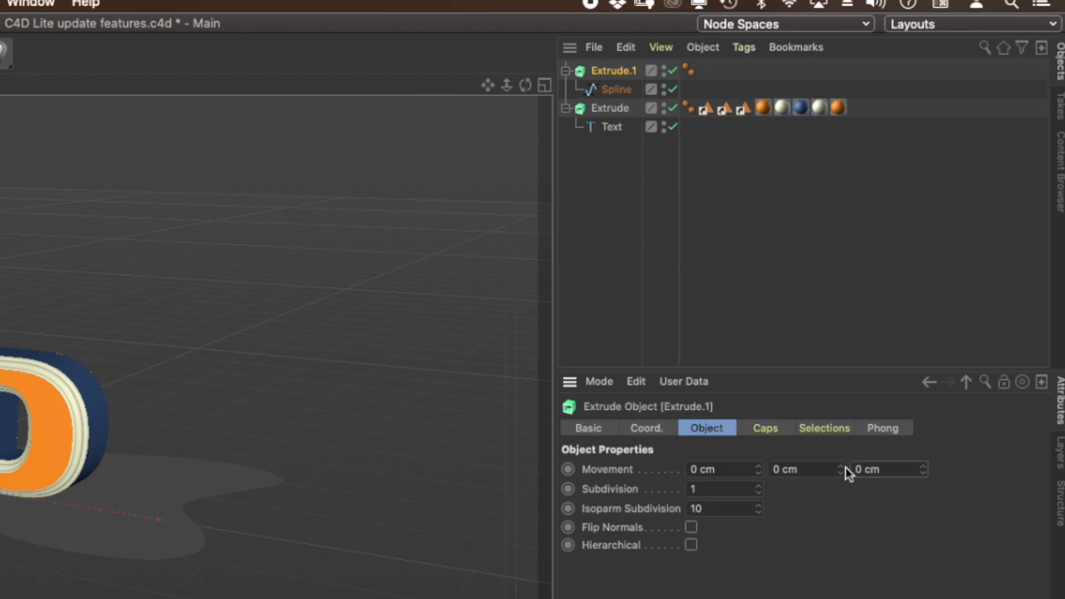
{"action": "left_click", "coordinate": [613, 471]}
{"action": "left_click", "coordinate": [785, 469]}
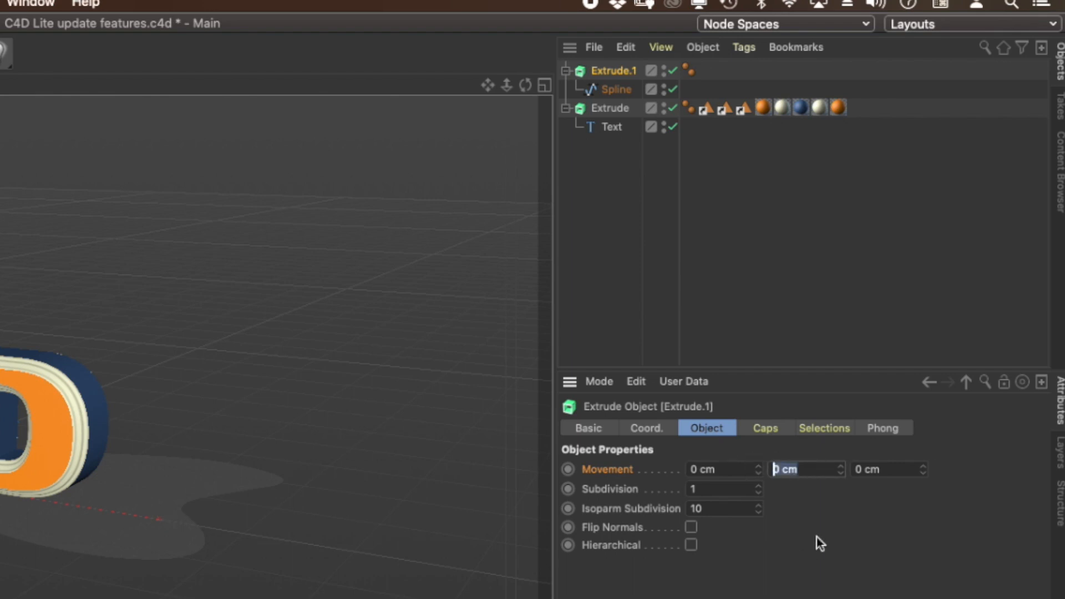
{"action": "type", "text": "-50"}
{"action": "key", "text": "Return"}
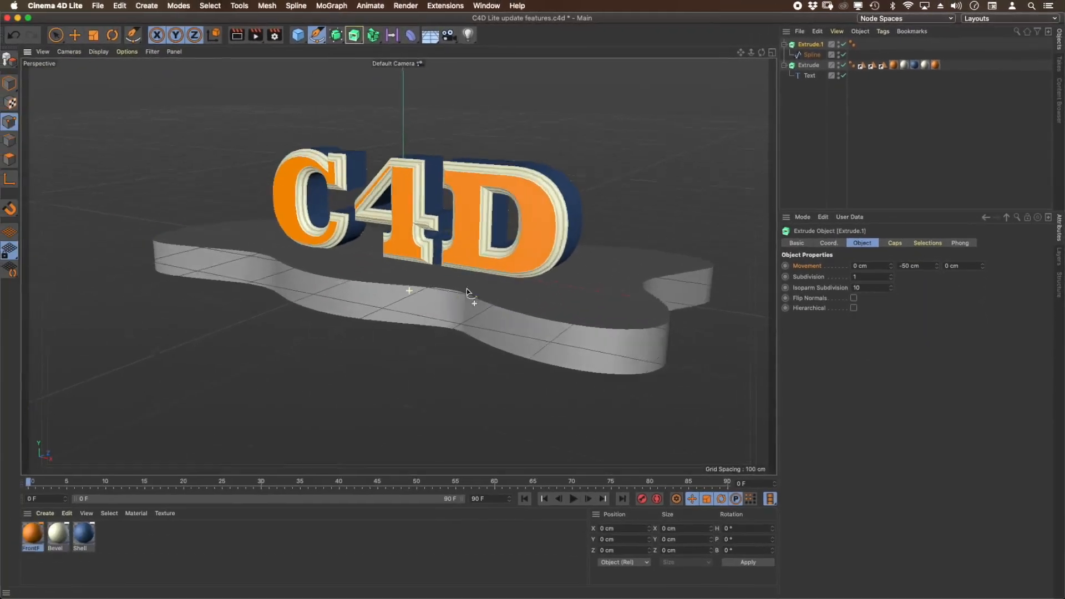
{"action": "left_click_drag", "start_coordinate": [467, 289], "coordinate": [558, 311], "text": "alt"}
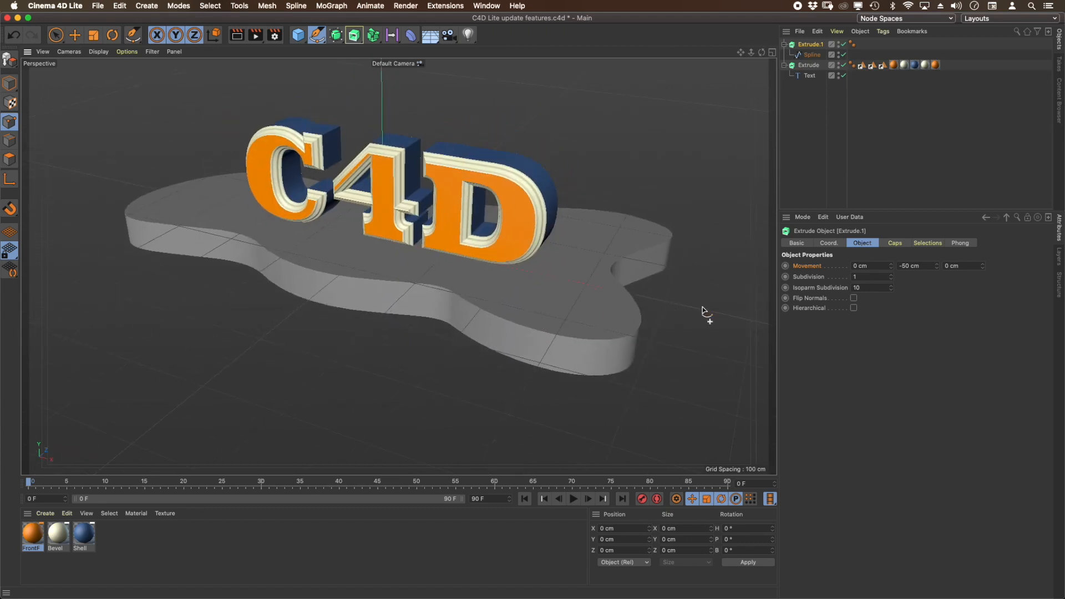
- Enable separate bevel controls for the base extrusion and load the Shifted Bevel preset on its start bevel, sized about 33 cm
{"action": "left_click", "coordinate": [896, 244]}
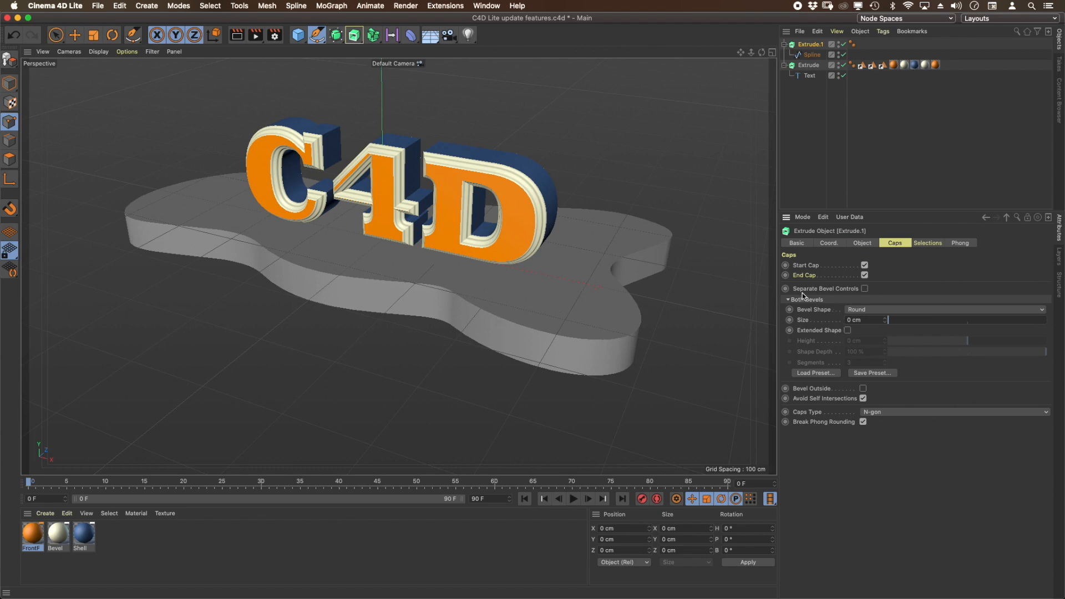
{"action": "left_click", "coordinate": [865, 288]}
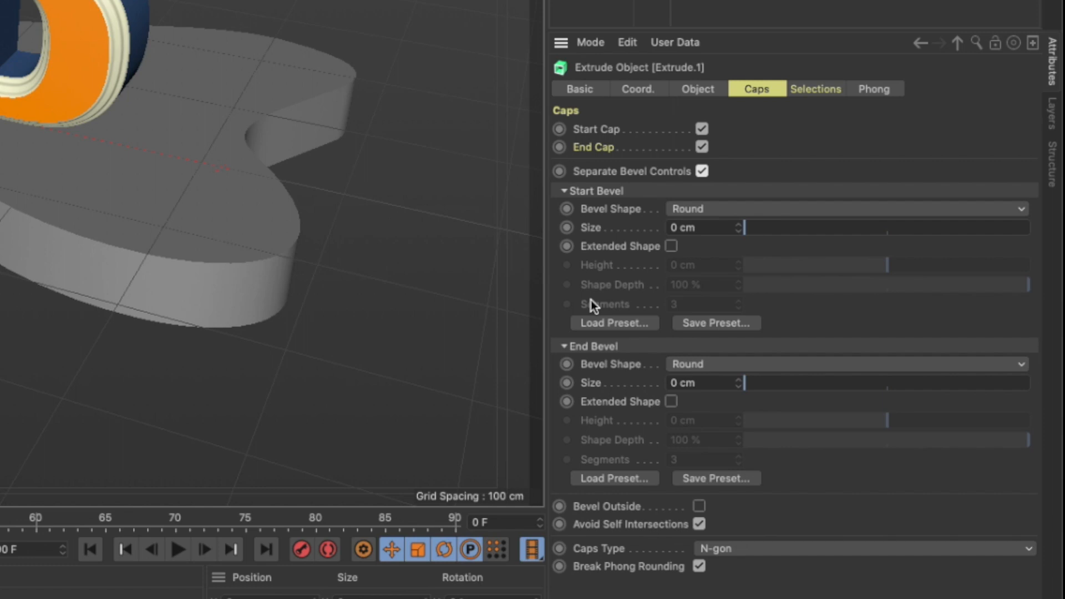
{"action": "left_click_drag", "start_coordinate": [780, 228], "coordinate": [725, 232]}
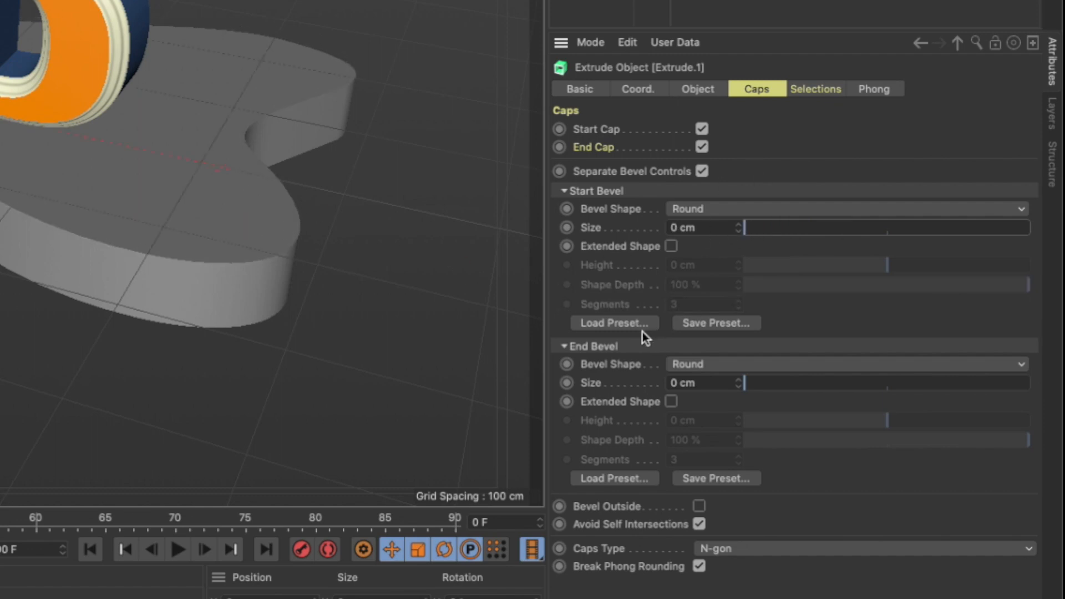
{"action": "left_click", "coordinate": [614, 323]}
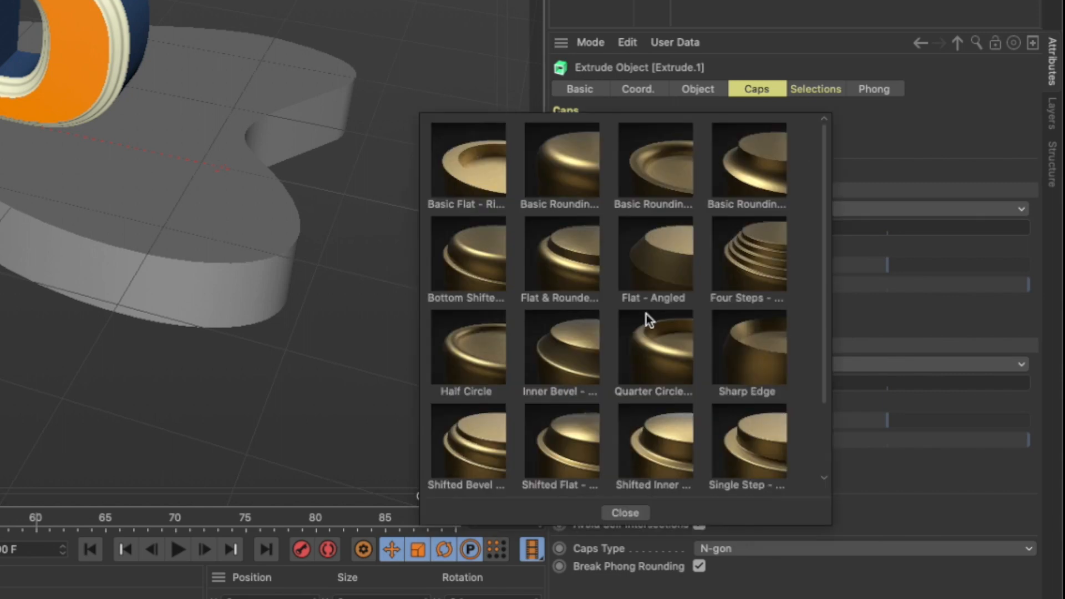
{"action": "left_click", "coordinate": [477, 449]}
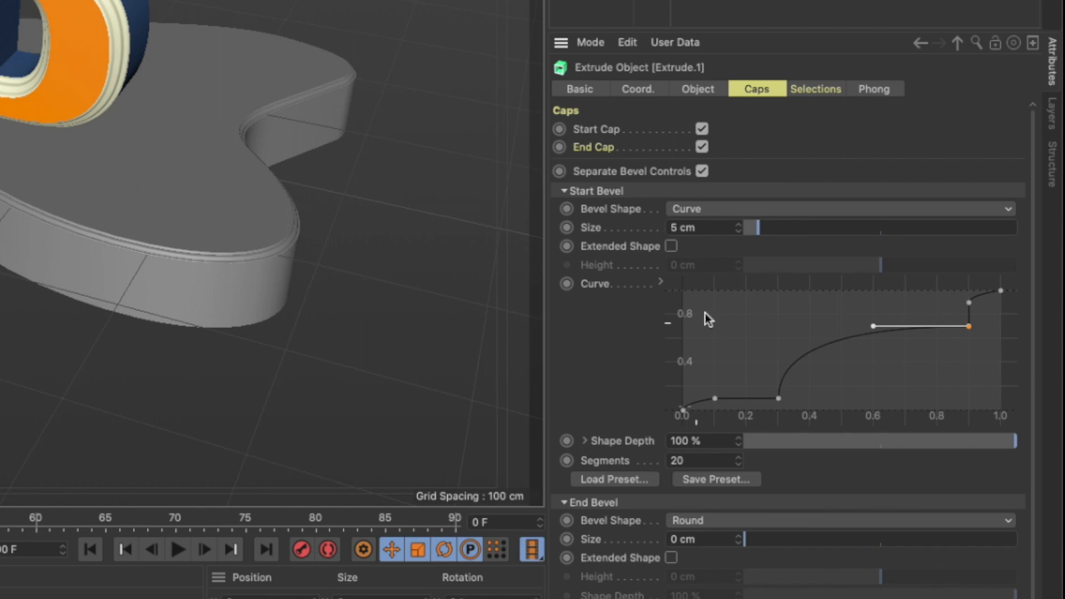
{"action": "left_click_drag", "start_coordinate": [763, 225], "coordinate": [835, 243]}
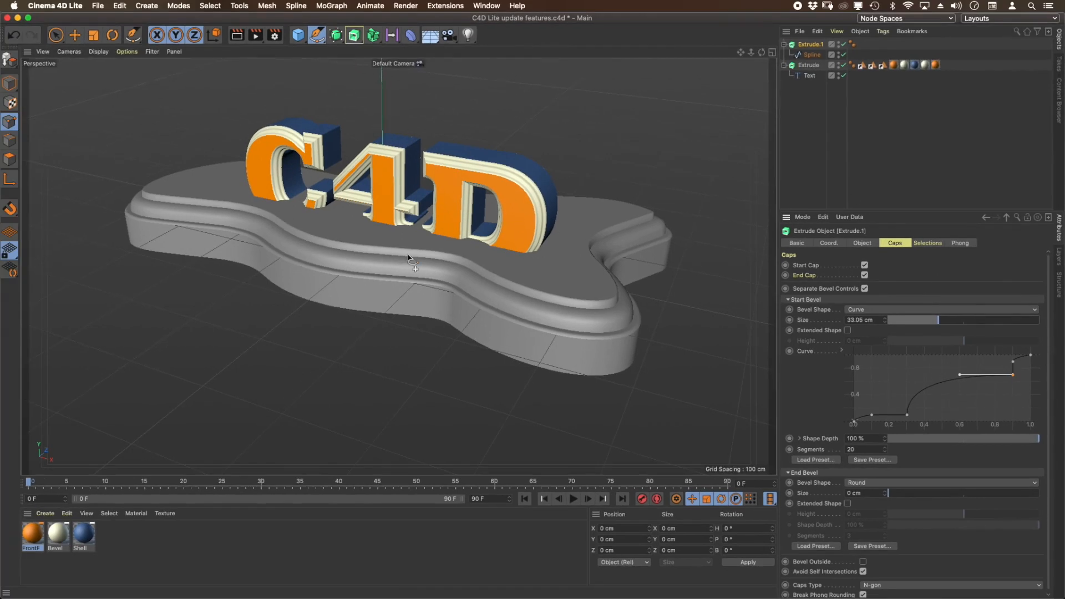
- In Model mode, move the base extrusion down below the C4D text to about -36 cm in Y
{"action": "left_click", "coordinate": [806, 67]}
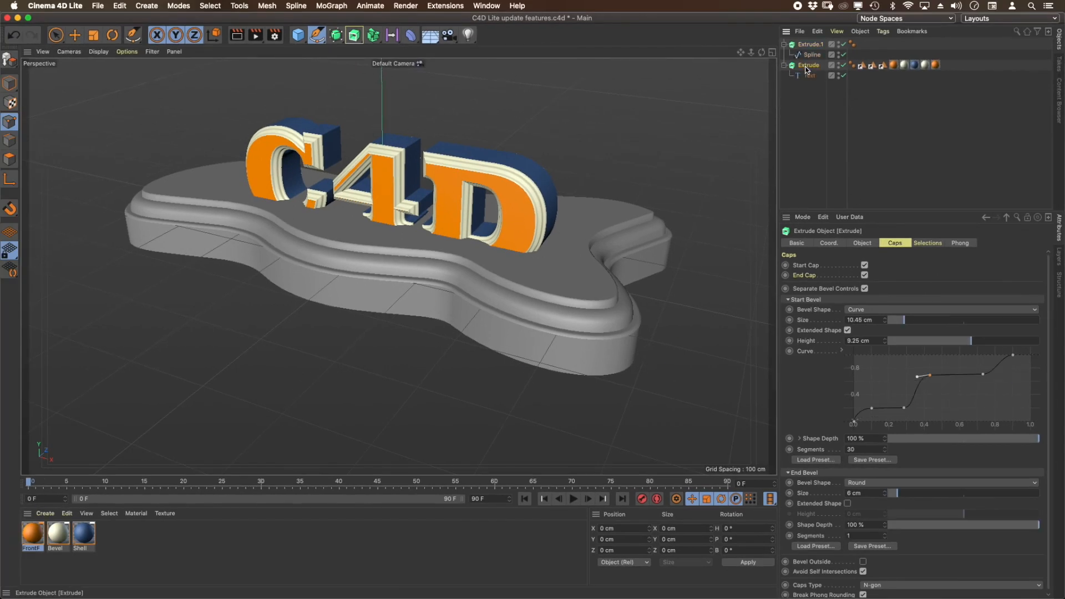
{"action": "left_click", "coordinate": [810, 47]}
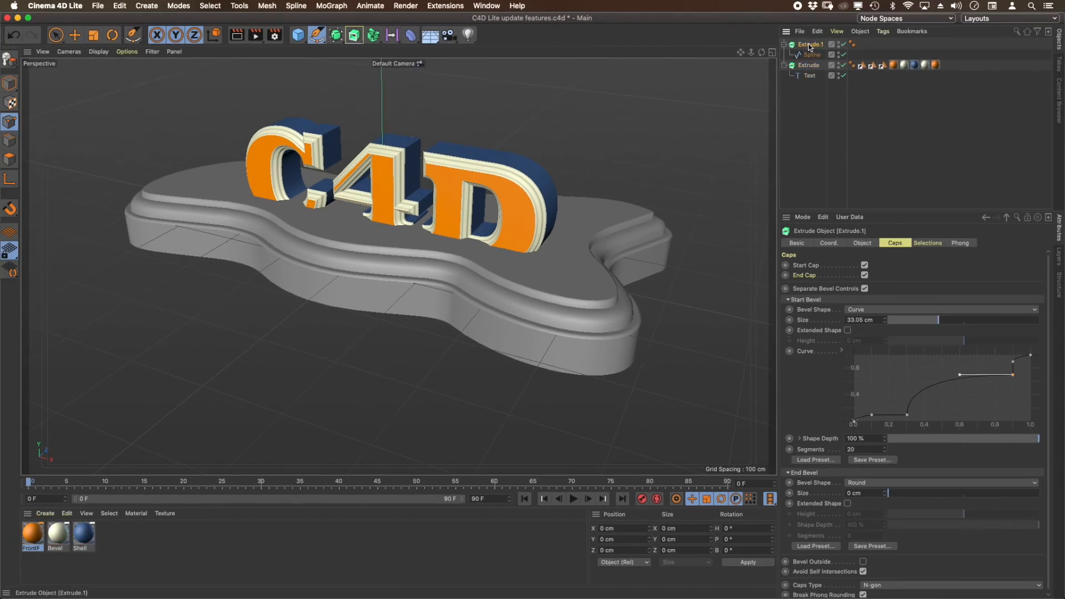
{"action": "left_click", "coordinate": [75, 37]}
{"action": "left_click", "coordinate": [10, 84]}
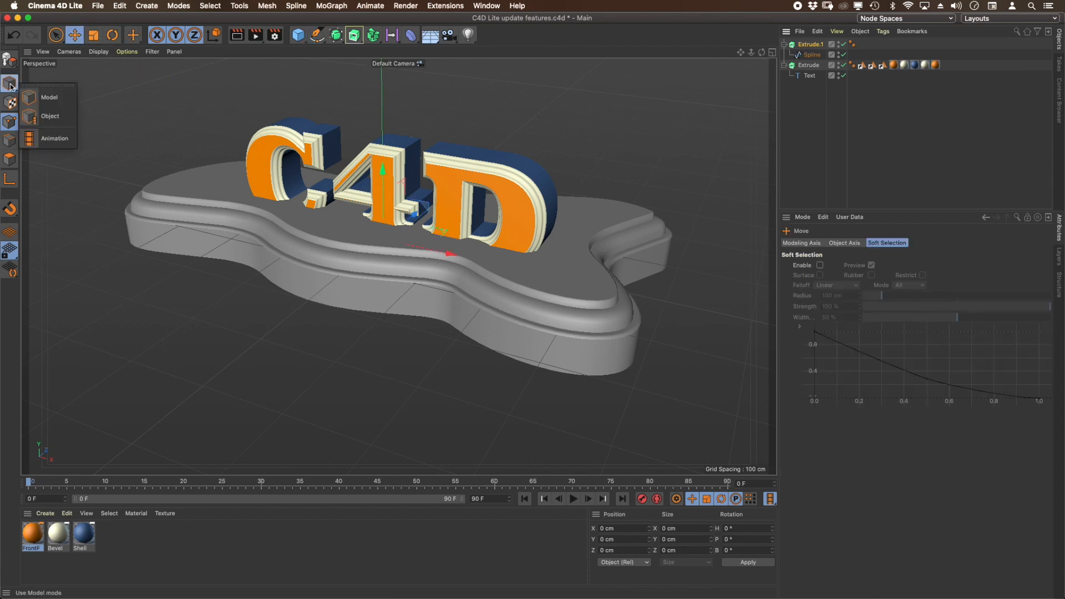
{"action": "left_click", "coordinate": [50, 98]}
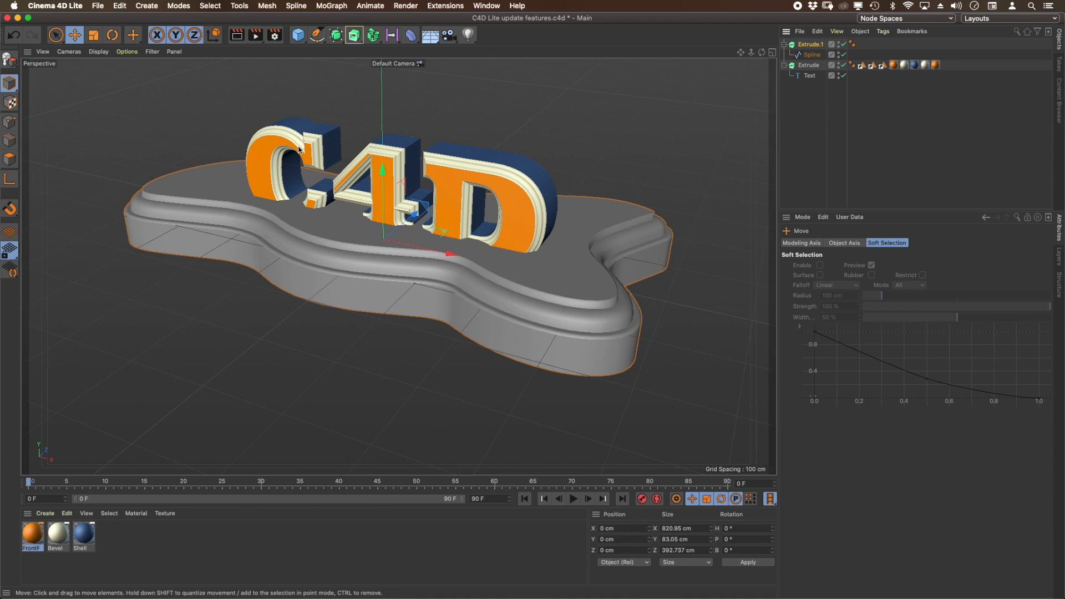
{"action": "left_click_drag", "start_coordinate": [383, 171], "coordinate": [383, 173]}
{"action": "left_click_drag", "start_coordinate": [383, 180], "coordinate": [382, 194]}
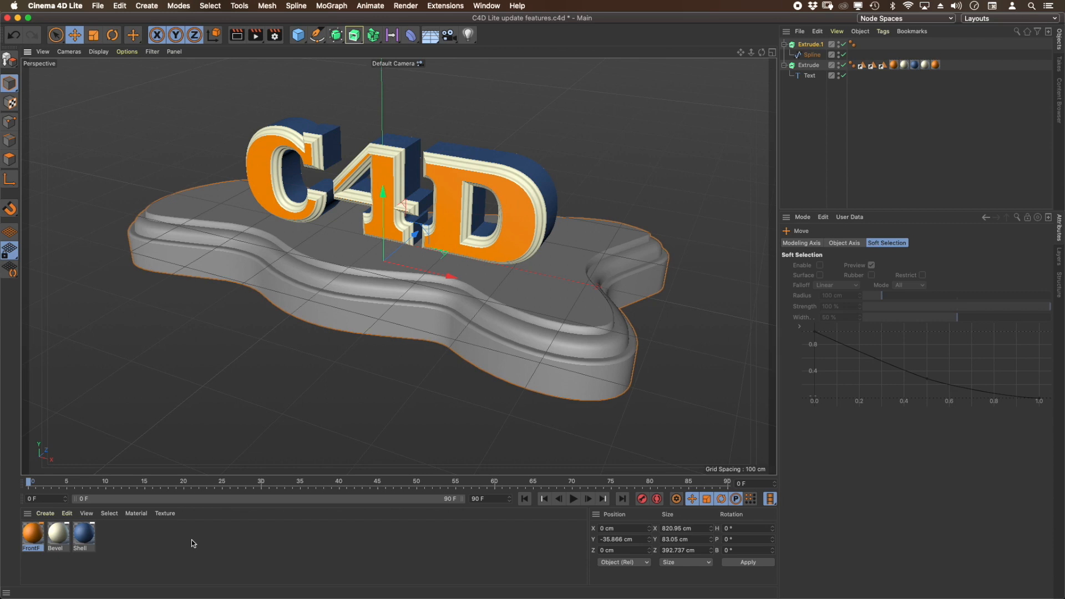
- Create a new gray material with a color value (V) of 50% and name it Plate
{"action": "double_click", "coordinate": [221, 547]}
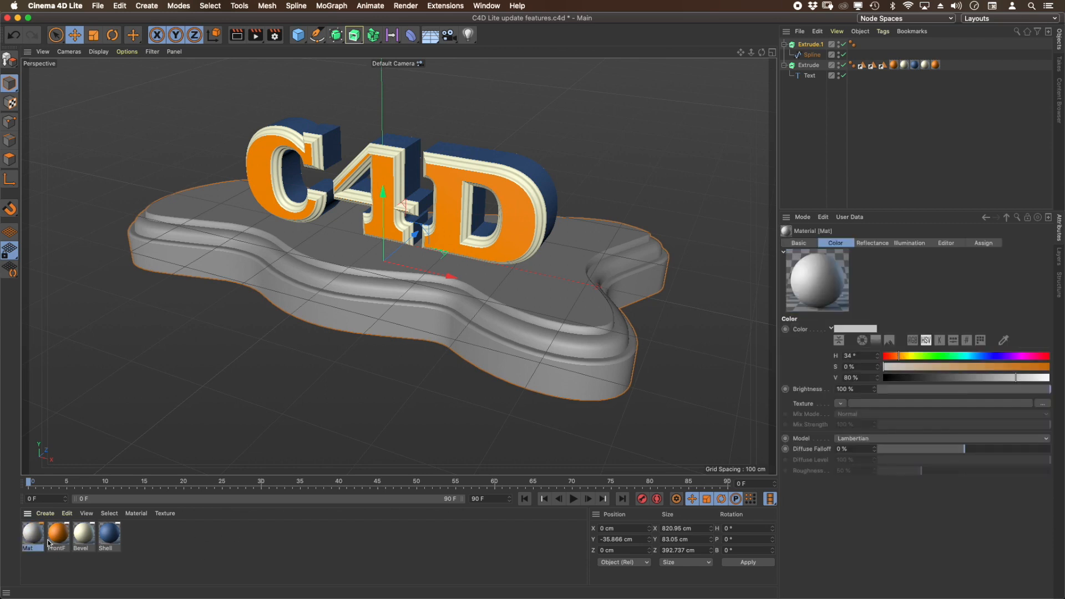
{"action": "left_click_drag", "start_coordinate": [1015, 377], "coordinate": [967, 378]}
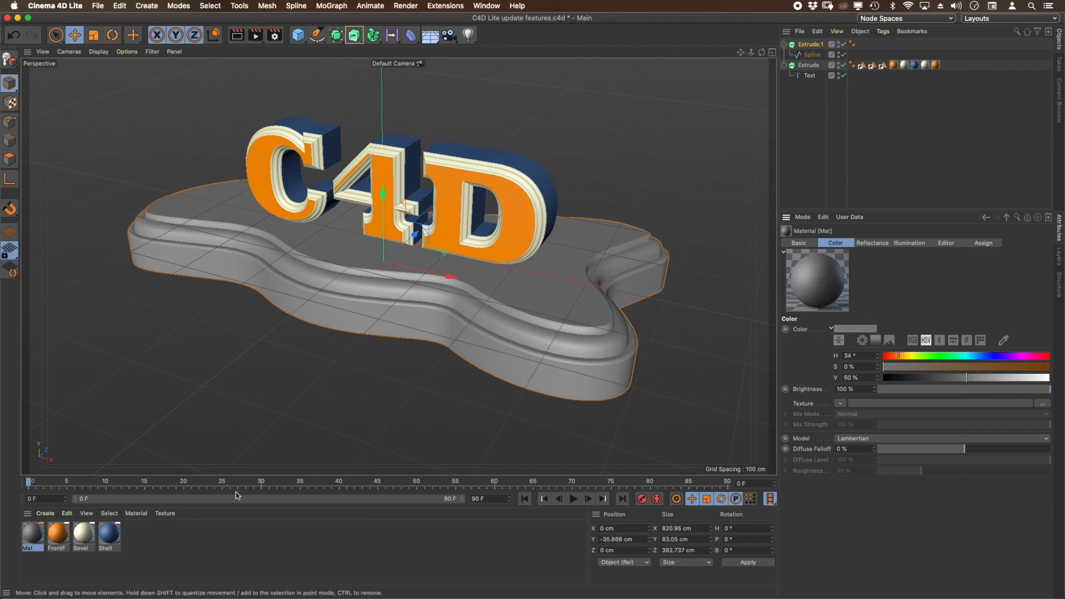
{"action": "double_click", "coordinate": [28, 548]}
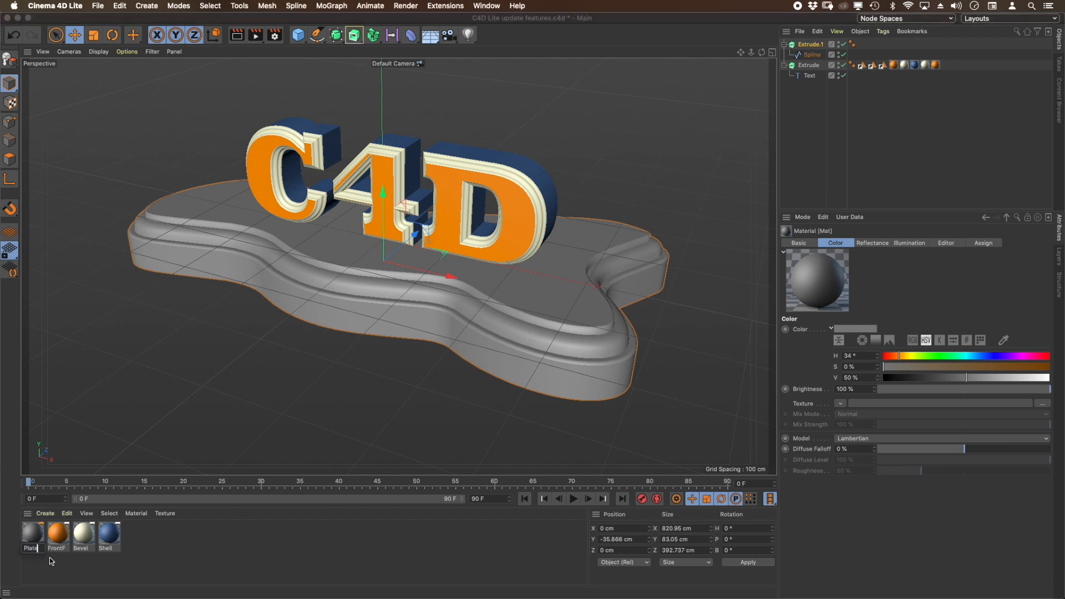
{"action": "key", "text": "Return"}
- Apply the Plate material to the base extrusion beneath the text
{"action": "left_click_drag", "start_coordinate": [30, 535], "coordinate": [547, 307]}
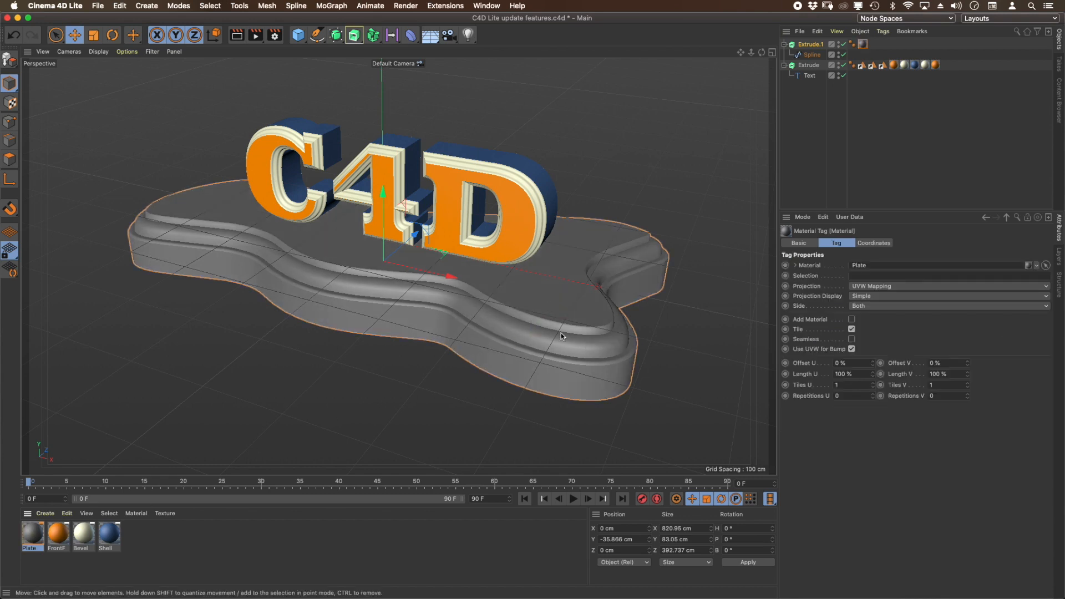
{"action": "left_click_drag", "start_coordinate": [548, 314], "coordinate": [518, 293], "text": "alt"}
{"action": "right_click_drag", "start_coordinate": [445, 273], "coordinate": [504, 275], "text": "alt"}
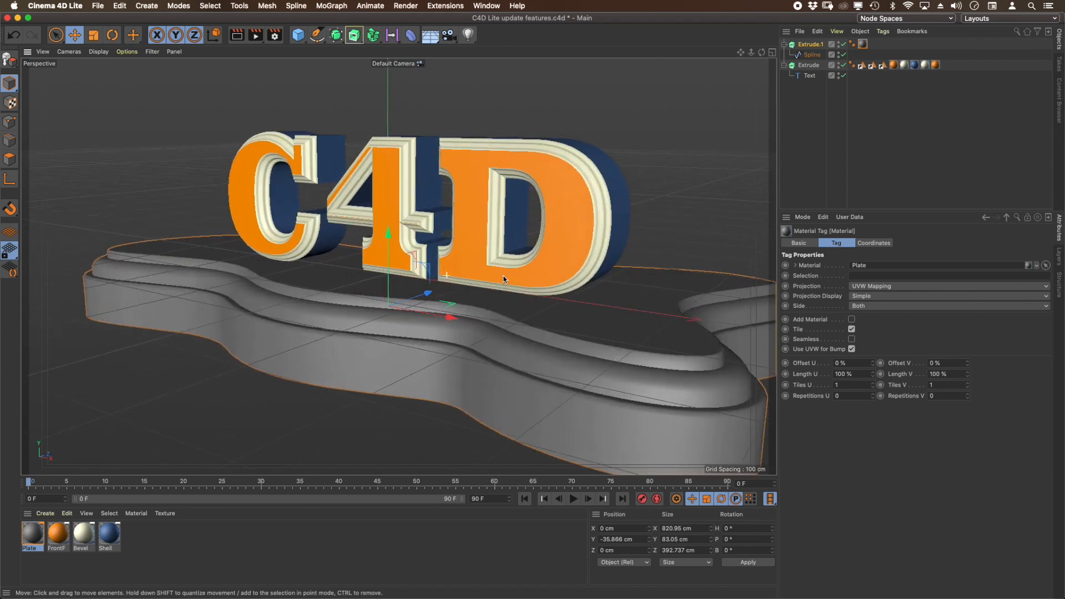
- Set the base extrusion's Y movement to -20 cm to make it thinner
{"action": "left_click", "coordinate": [814, 45]}
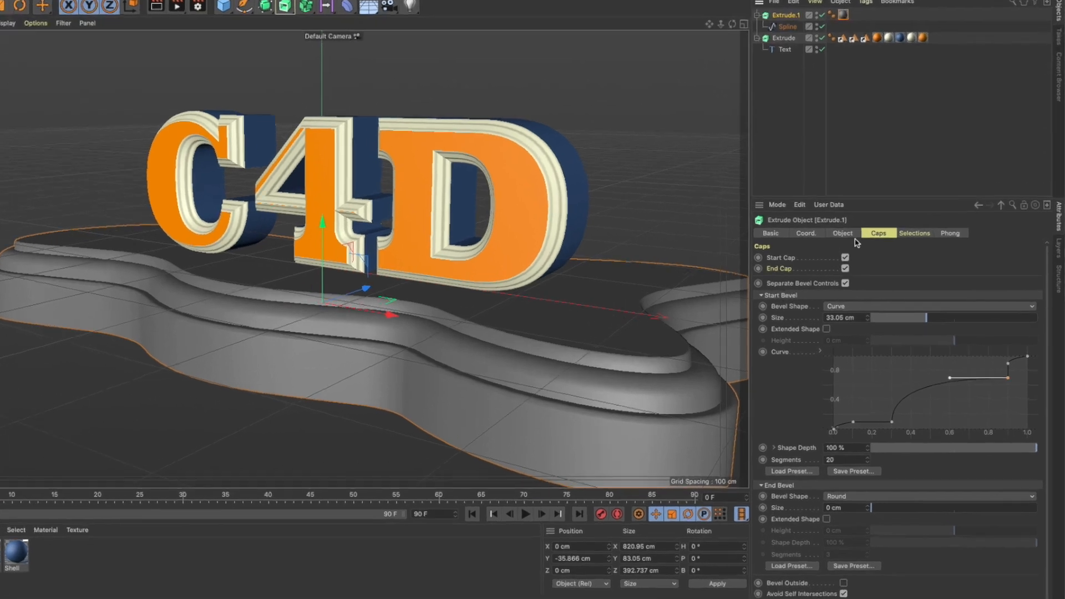
{"action": "left_click", "coordinate": [863, 243]}
{"action": "left_click", "coordinate": [813, 204]}
{"action": "key", "text": "BackSpace"}
{"action": "type", "text": "-20"}
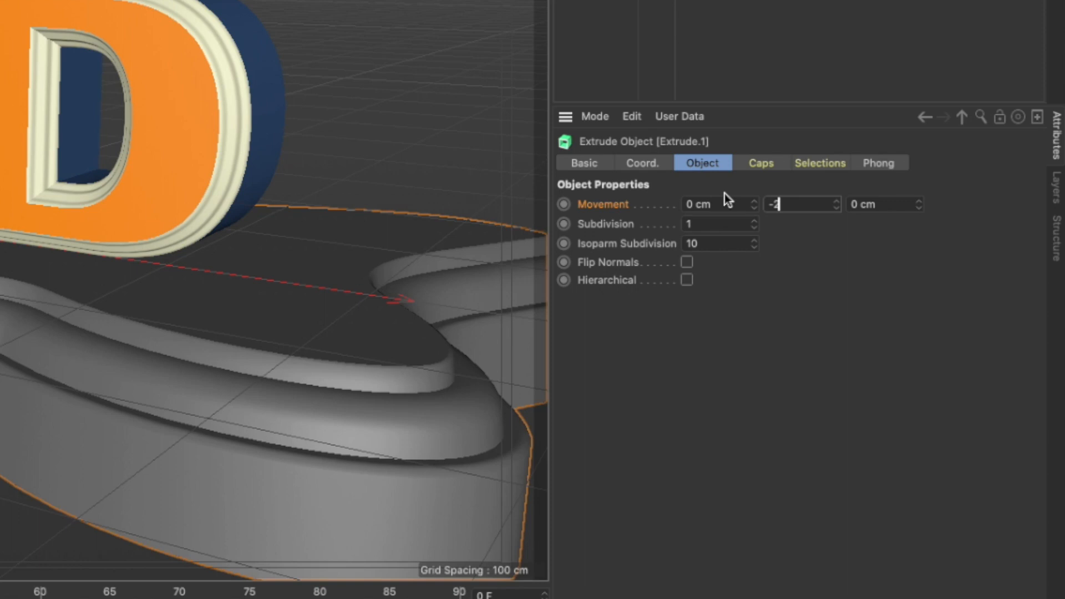
{"action": "key", "text": "Return"}
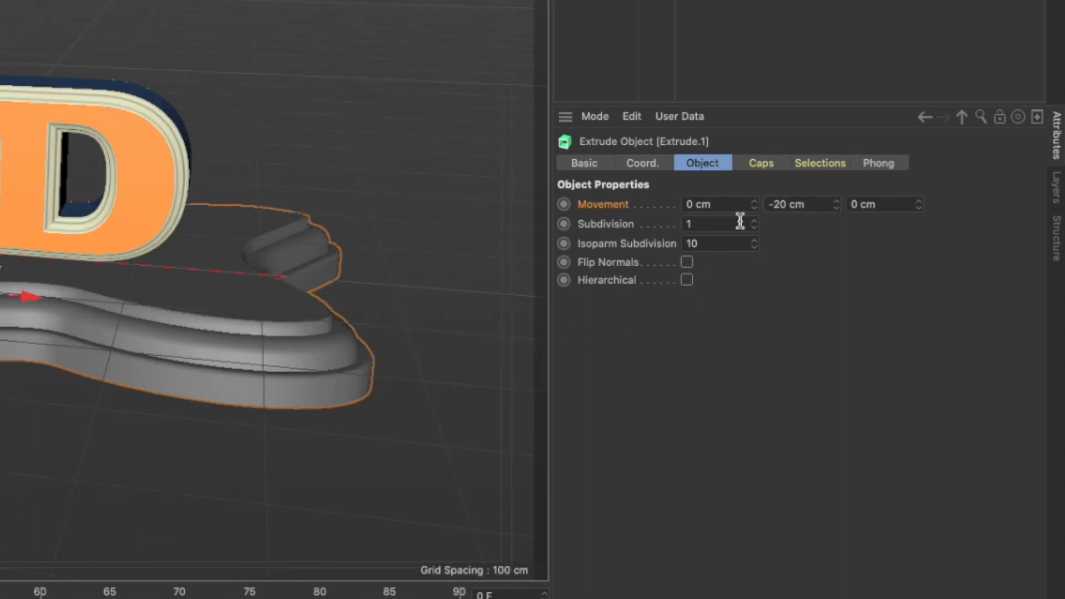
- Reduce the base's start bevel size to about 13 cm and raise the base to about -17 cm in Y
{"action": "left_click", "coordinate": [762, 165]}
{"action": "left_click_drag", "start_coordinate": [841, 303], "coordinate": [784, 304]}
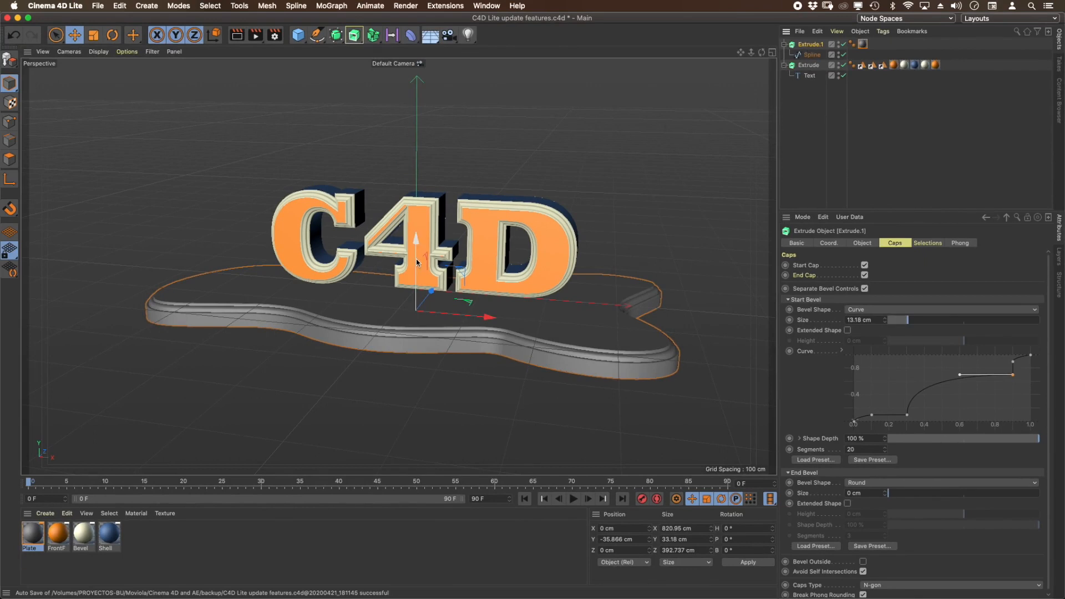
{"action": "left_click_drag", "start_coordinate": [417, 239], "coordinate": [417, 228]}
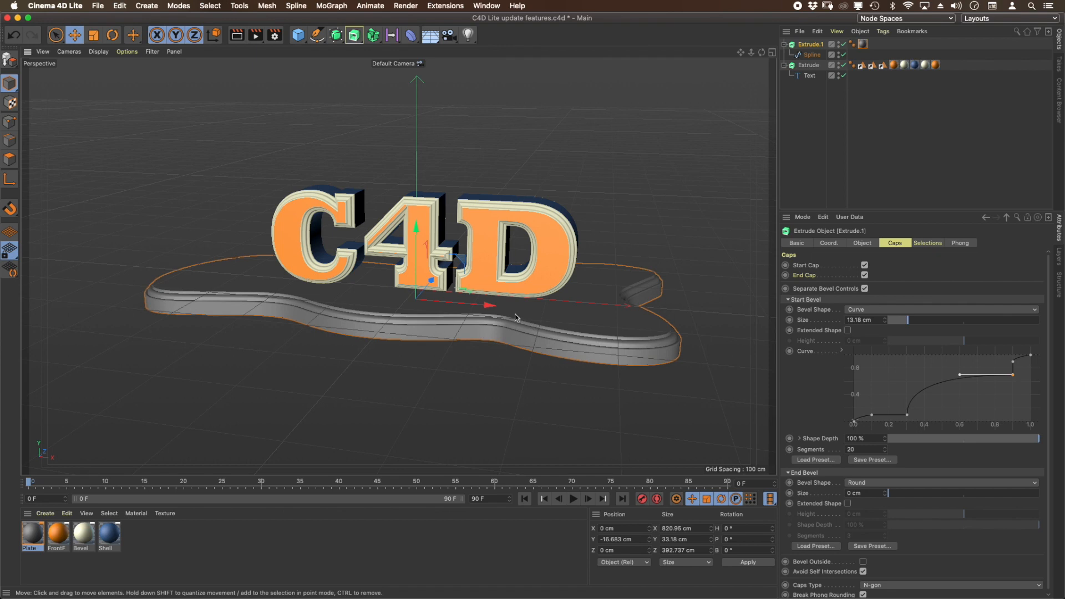
- Add a Floor object and lower it beneath the base to about -32 cm in Y
{"action": "left_click_drag", "start_coordinate": [517, 309], "coordinate": [553, 318], "text": "alt"}
{"action": "right_click_drag", "start_coordinate": [555, 322], "coordinate": [506, 320], "text": "alt"}
{"action": "middle_click_drag", "start_coordinate": [569, 302], "coordinate": [534, 282], "text": "alt"}
{"action": "left_click_drag", "start_coordinate": [531, 280], "coordinate": [521, 282], "text": "alt"}
{"action": "middle_click_drag", "start_coordinate": [521, 286], "coordinate": [518, 301], "text": "alt"}
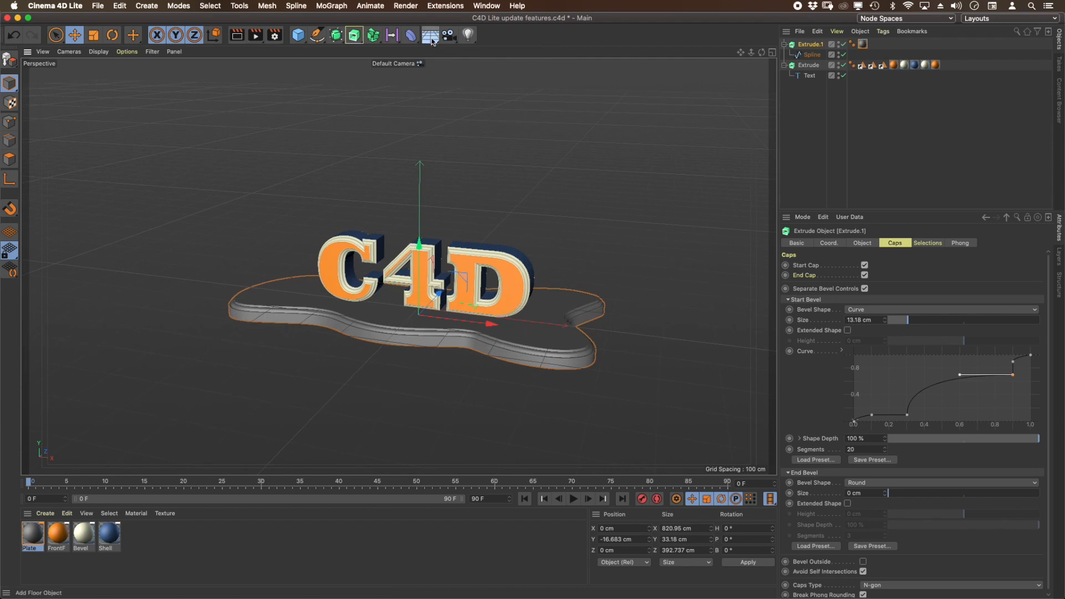
{"action": "left_click", "coordinate": [431, 38]}
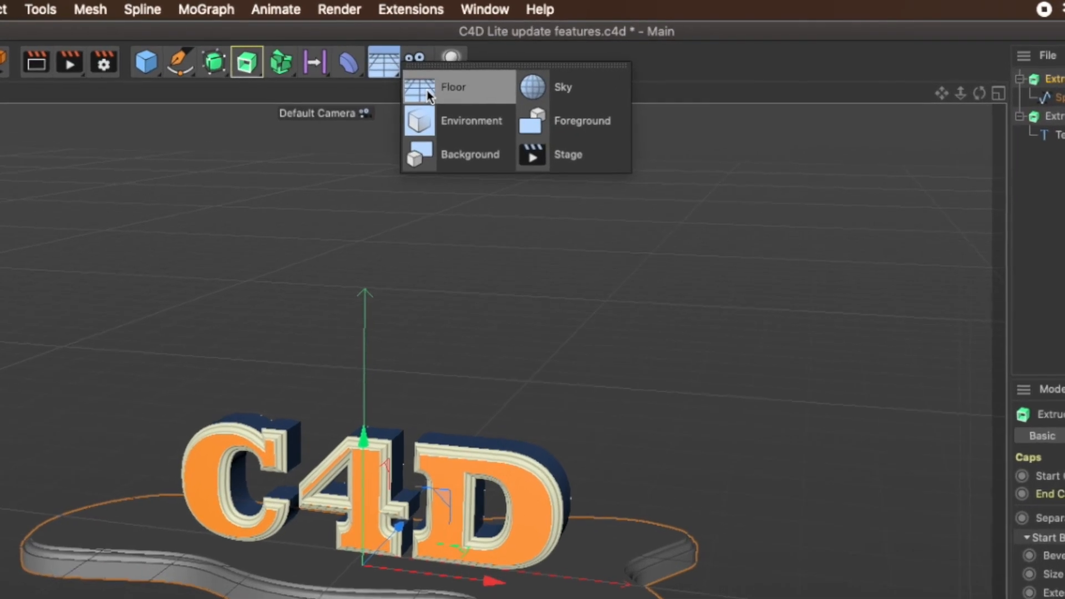
{"action": "left_click", "coordinate": [428, 95]}
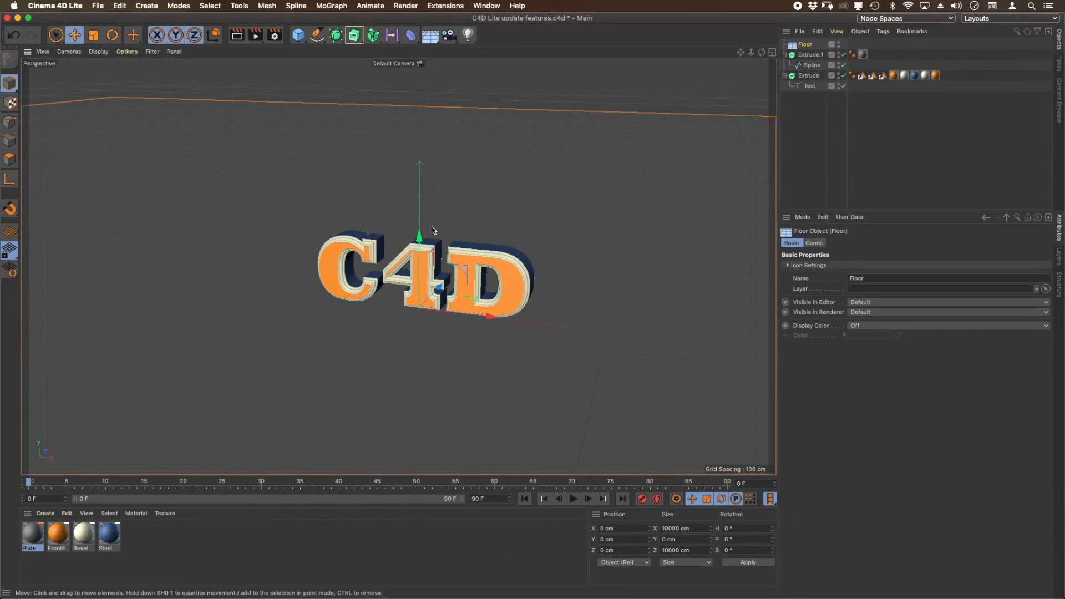
{"action": "left_click_drag", "start_coordinate": [420, 240], "coordinate": [417, 254]}
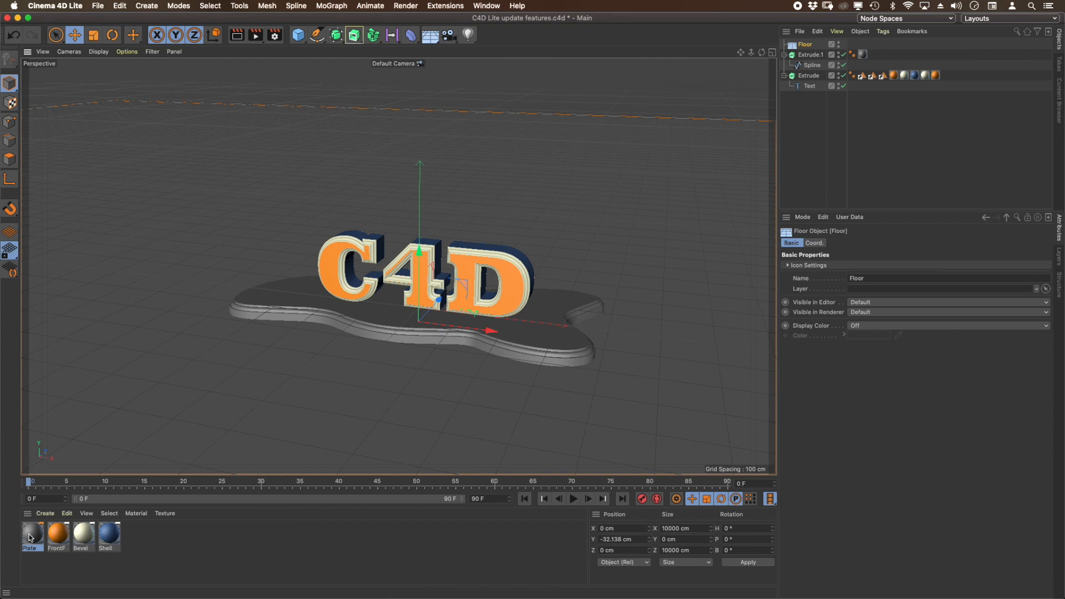
- Apply the Plate material to the floor and render the active view with the C4D text framed closer
{"action": "left_click_drag", "start_coordinate": [31, 538], "coordinate": [266, 399]}
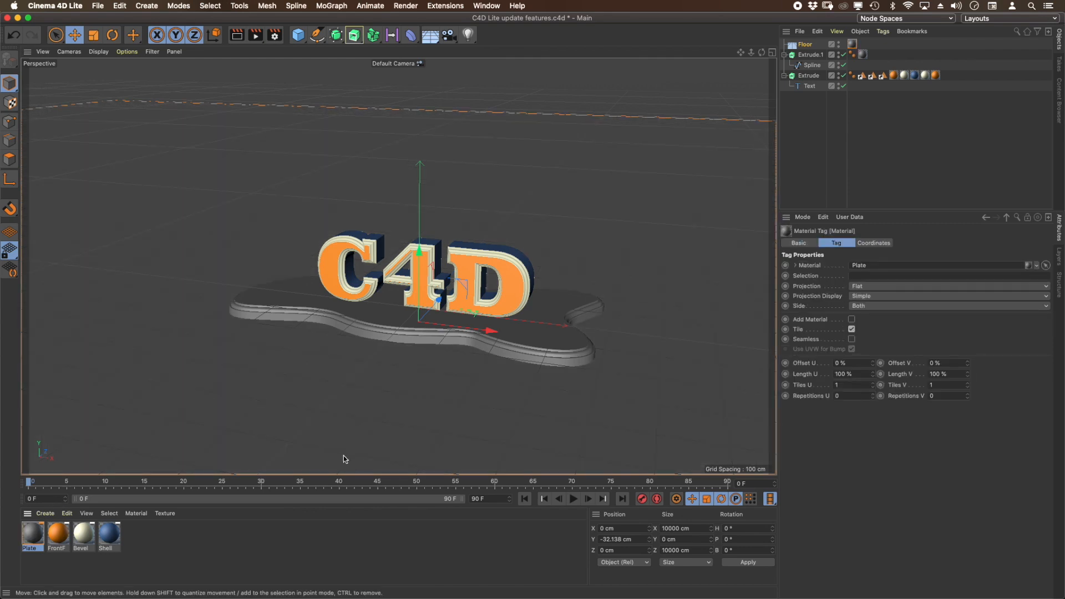
{"action": "right_click_drag", "start_coordinate": [345, 352], "coordinate": [388, 348], "text": "alt"}
{"action": "middle_click_drag", "start_coordinate": [526, 330], "coordinate": [514, 338], "text": "alt"}
{"action": "right_click_drag", "start_coordinate": [514, 339], "coordinate": [540, 348], "text": "alt"}
{"action": "left_click_drag", "start_coordinate": [541, 346], "coordinate": [539, 344], "text": "alt"}
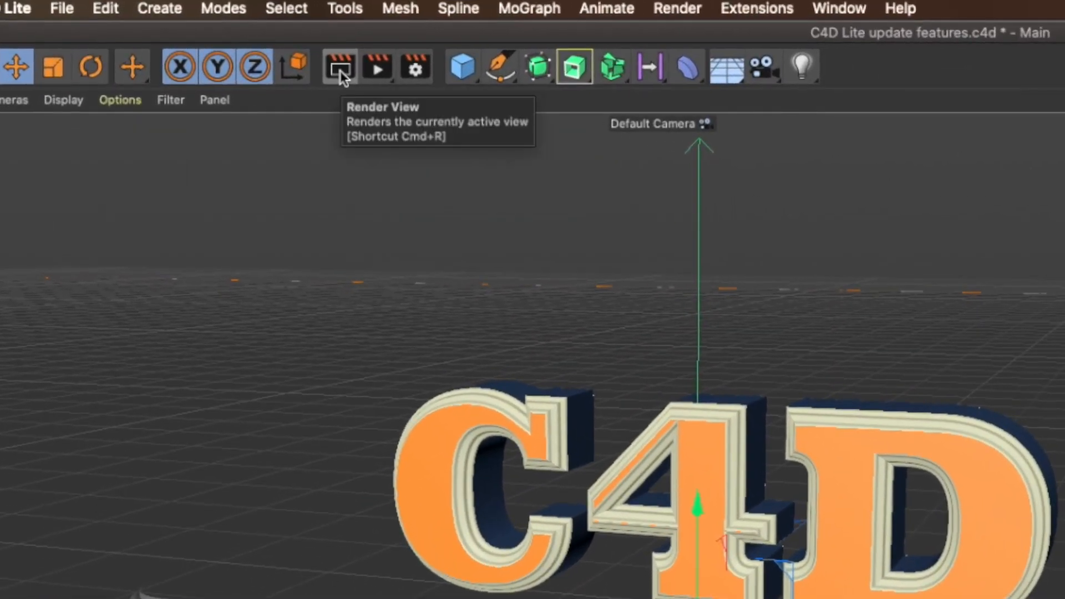
{"action": "left_click", "coordinate": [340, 69]}
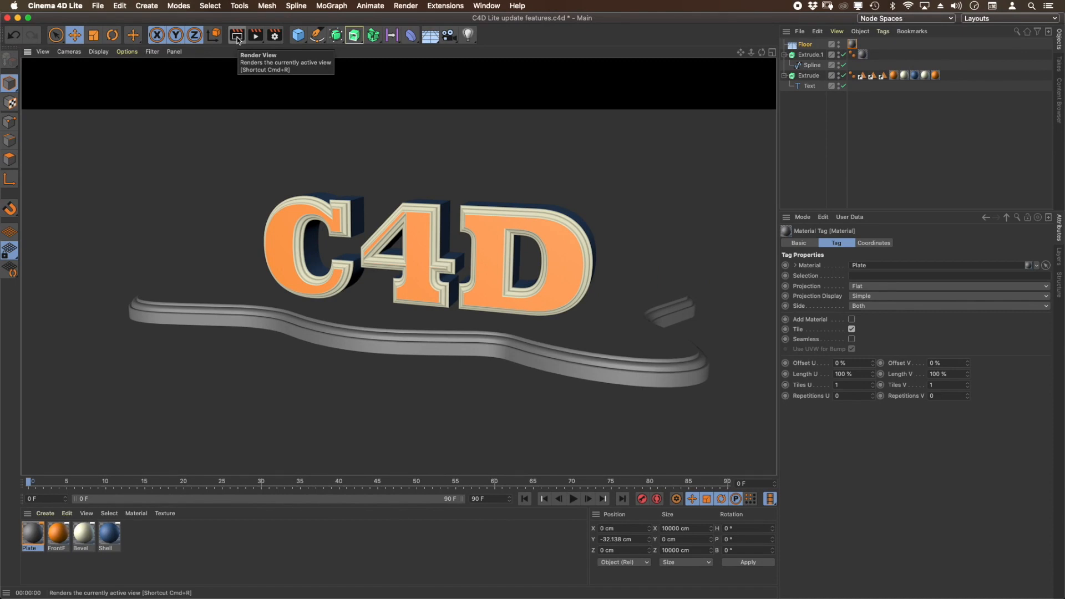
- Add an Infinite Light, raise it to about 190 cm in Y and rotate it to about -24° H, -23° P and -10° B
{"action": "left_click", "coordinate": [468, 34]}
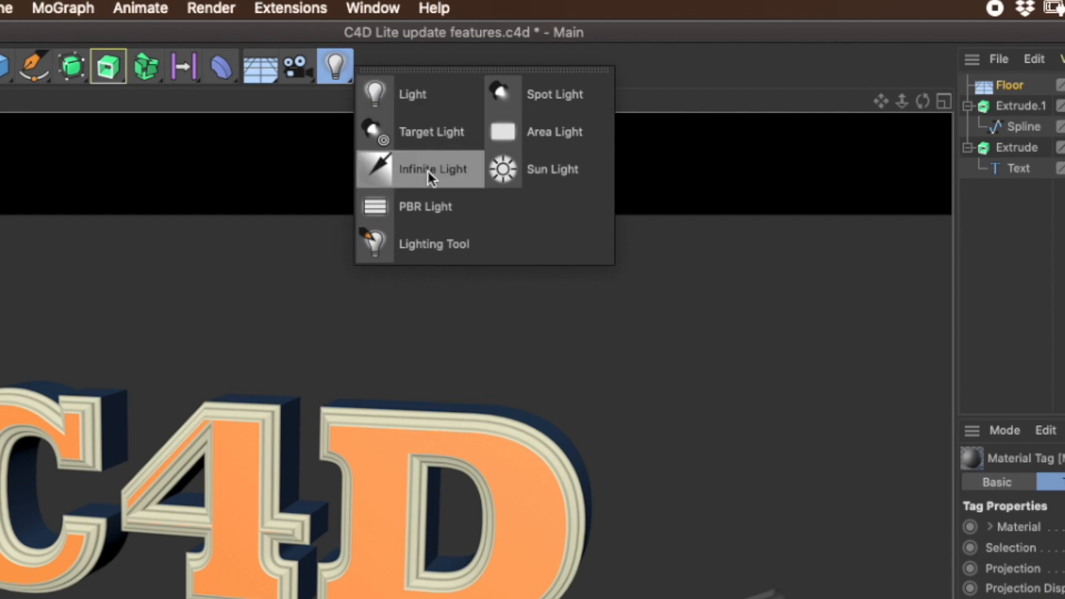
{"action": "left_click", "coordinate": [428, 171]}
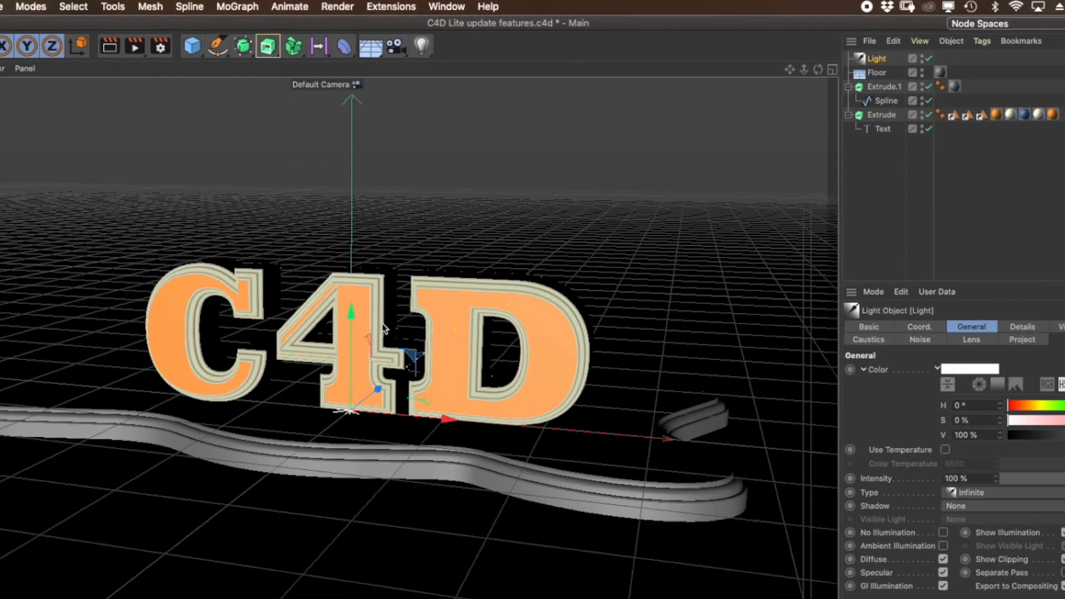
{"action": "left_click_drag", "start_coordinate": [352, 320], "coordinate": [352, 136]}
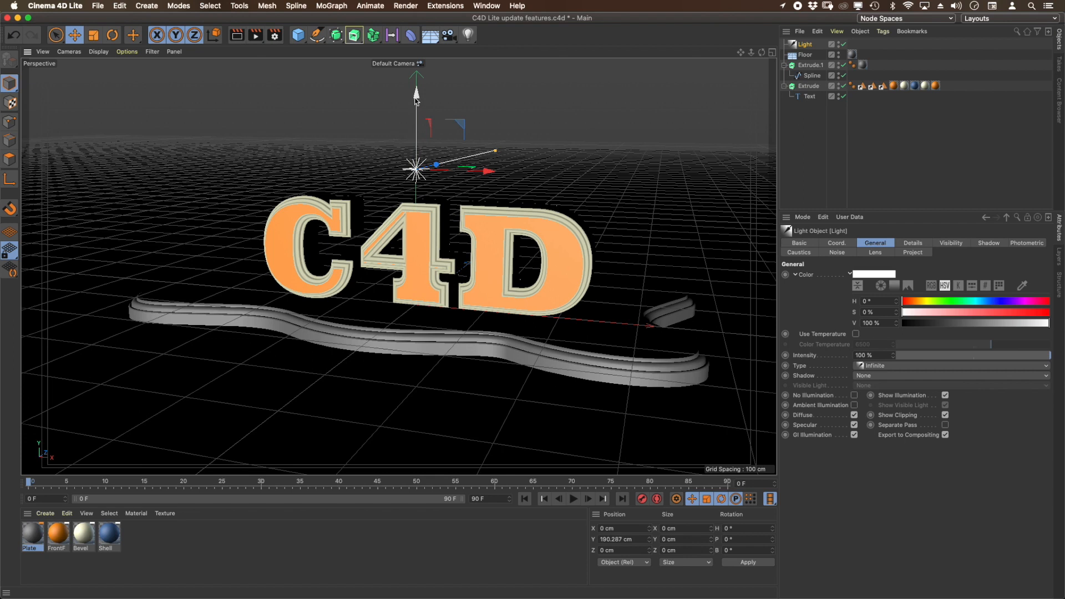
{"action": "left_click", "coordinate": [113, 36]}
{"action": "mouse_move", "coordinate": [404, 160]}
{"action": "left_mouse_down"}
{"action": "mouse_move", "coordinate": [409, 140]}
{"action": "mouse_move", "coordinate": [435, 160]}
{"action": "mouse_move", "coordinate": [415, 160]}
{"action": "left_mouse_up"}
{"action": "left_click", "coordinate": [813, 47]}
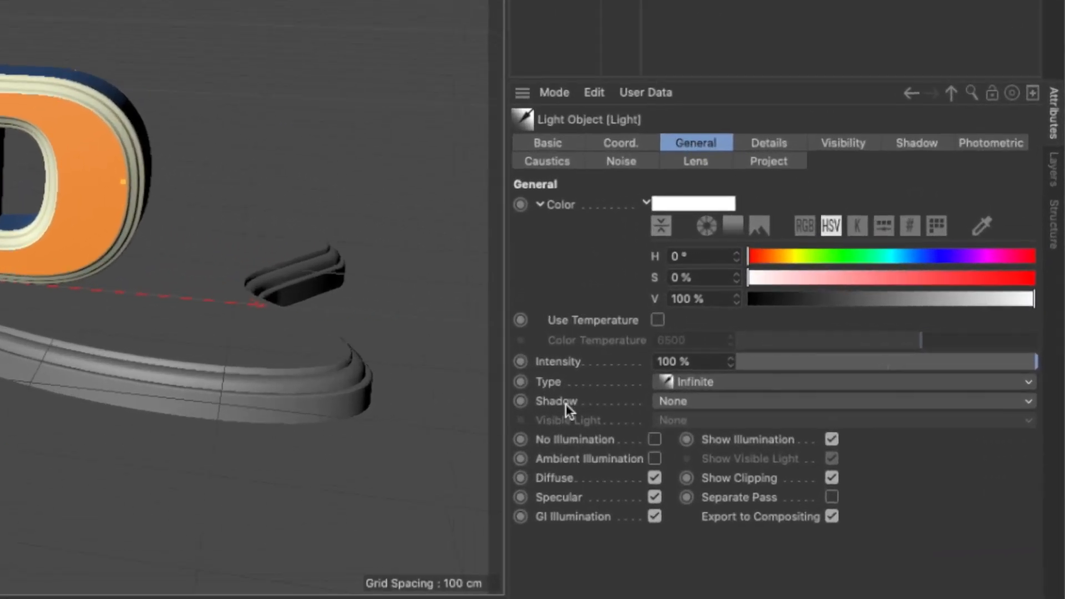
- Set the infinite light's shadow type to Area
{"action": "left_click", "coordinate": [552, 404]}
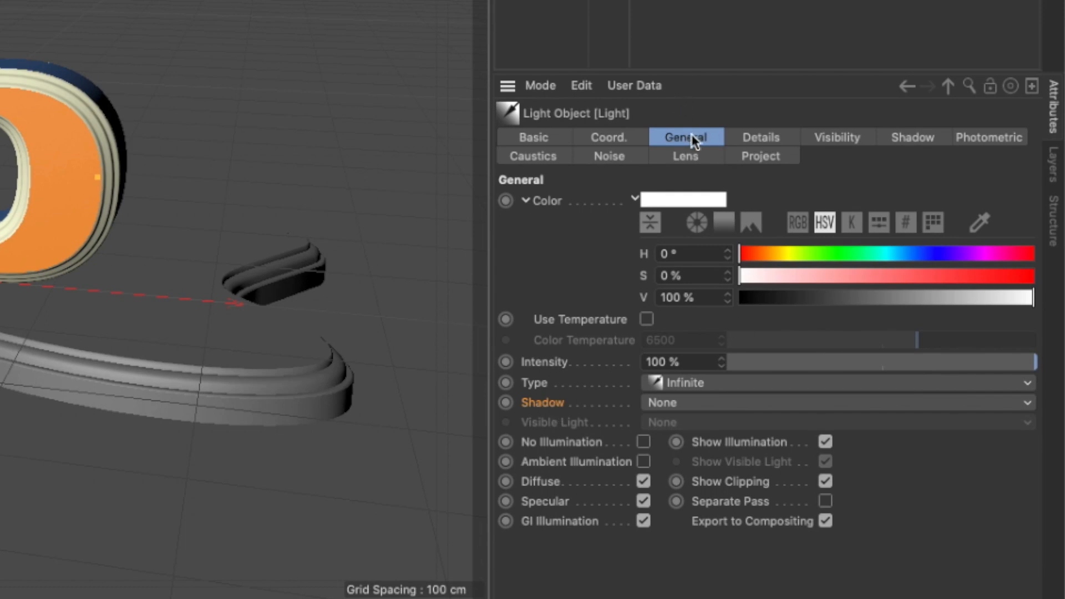
{"action": "left_click", "coordinate": [674, 402]}
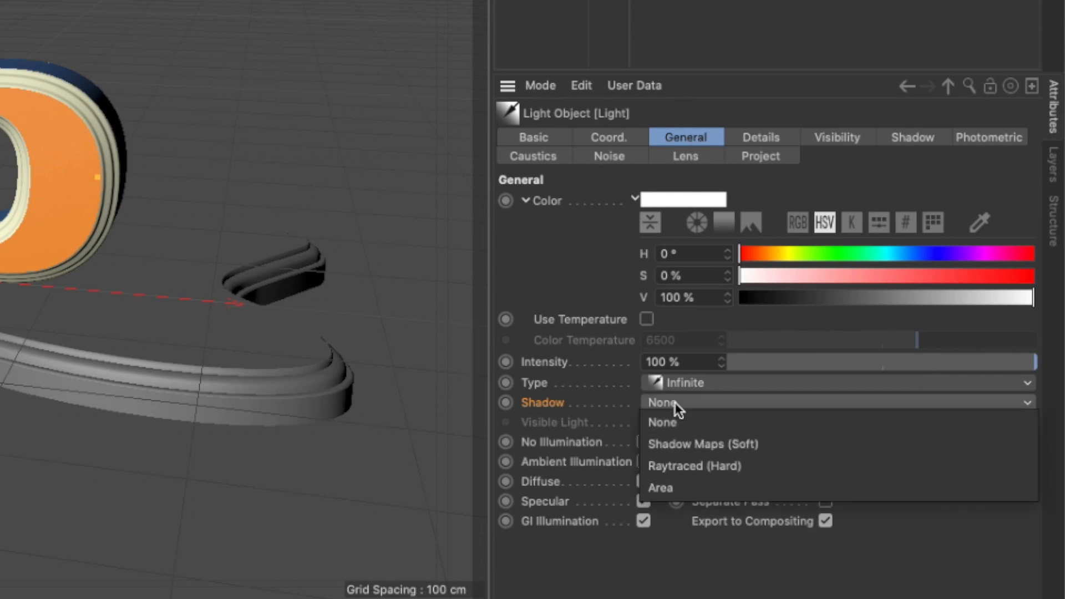
{"action": "left_click", "coordinate": [691, 488]}
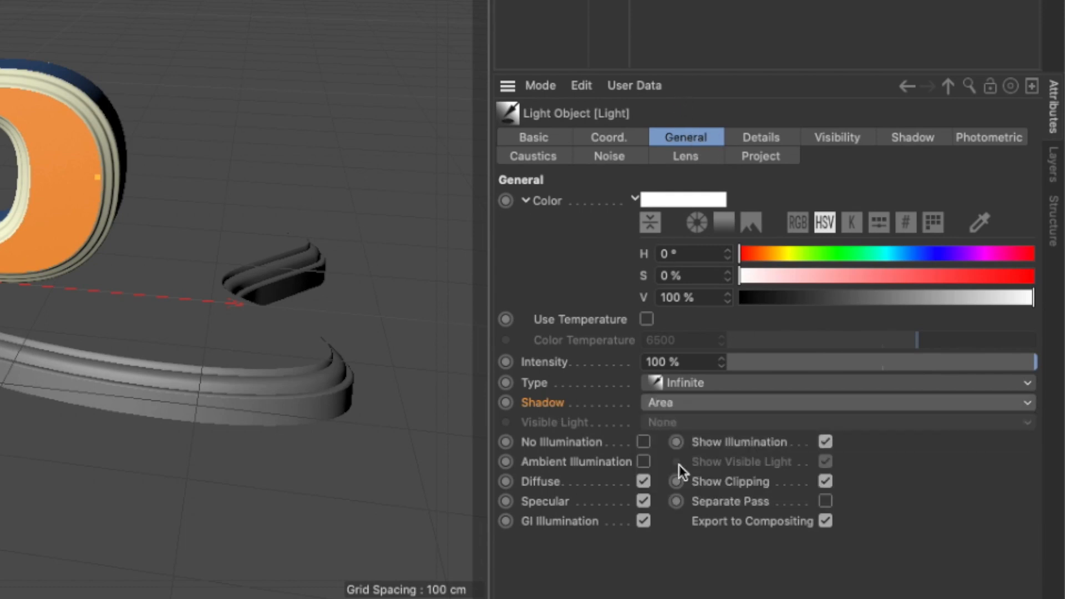
- Set the light's Infinite Angle to 7° for softer shadows and render the active view
{"action": "left_click", "coordinate": [774, 138]}
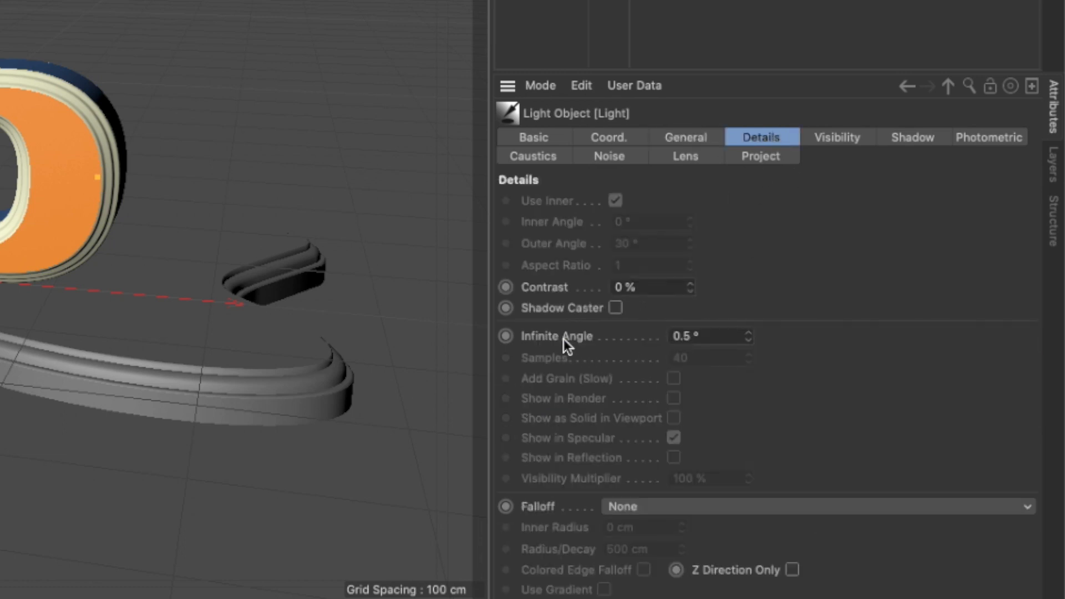
{"action": "left_click", "coordinate": [723, 338]}
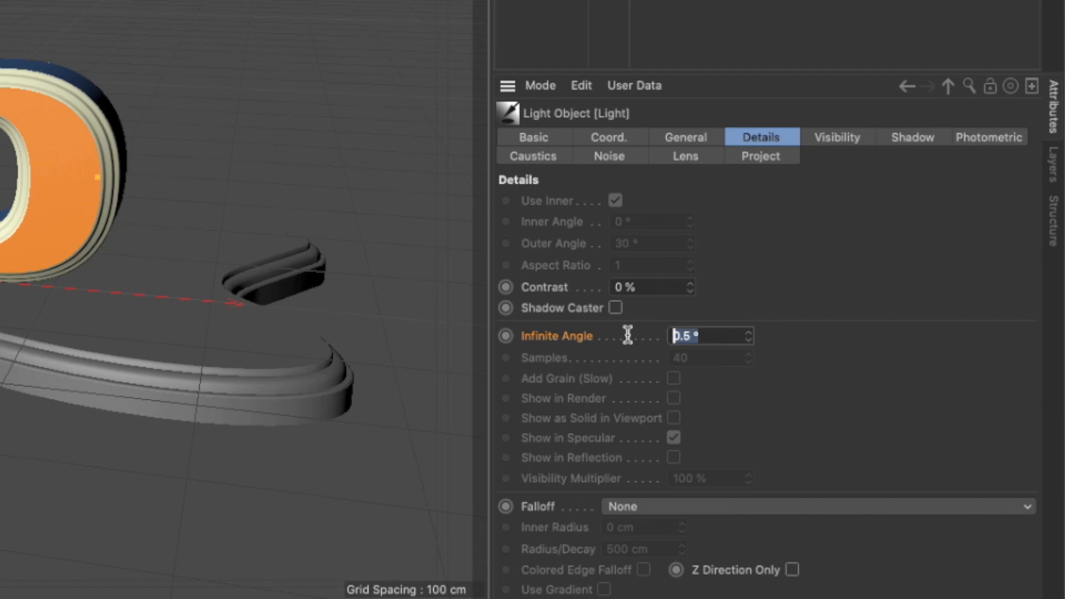
{"action": "type", "text": "7"}
{"action": "key", "text": "Return"}
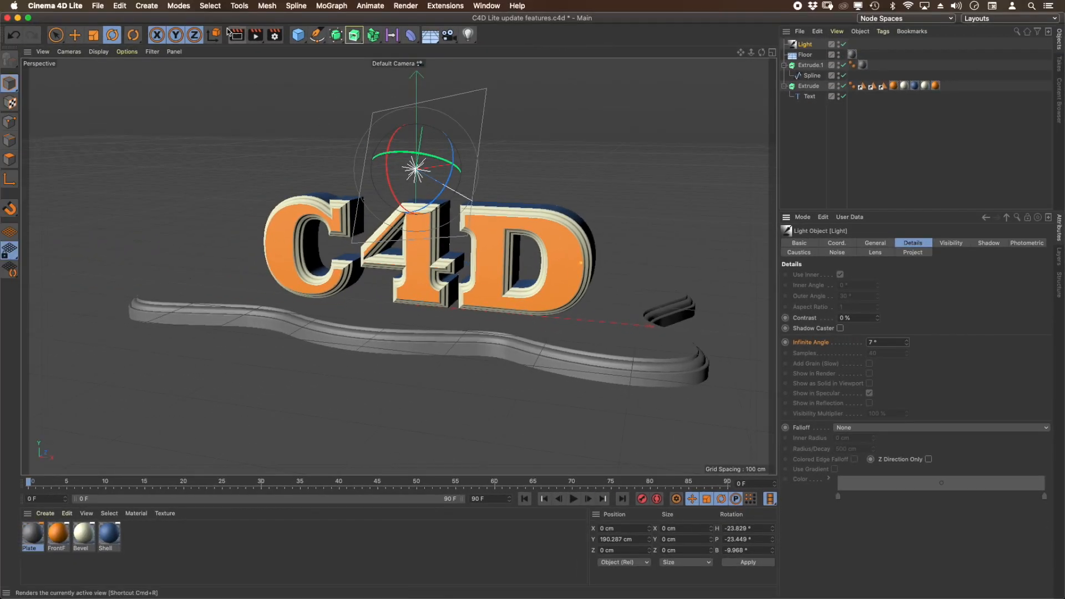
{"action": "left_click", "coordinate": [237, 34]}
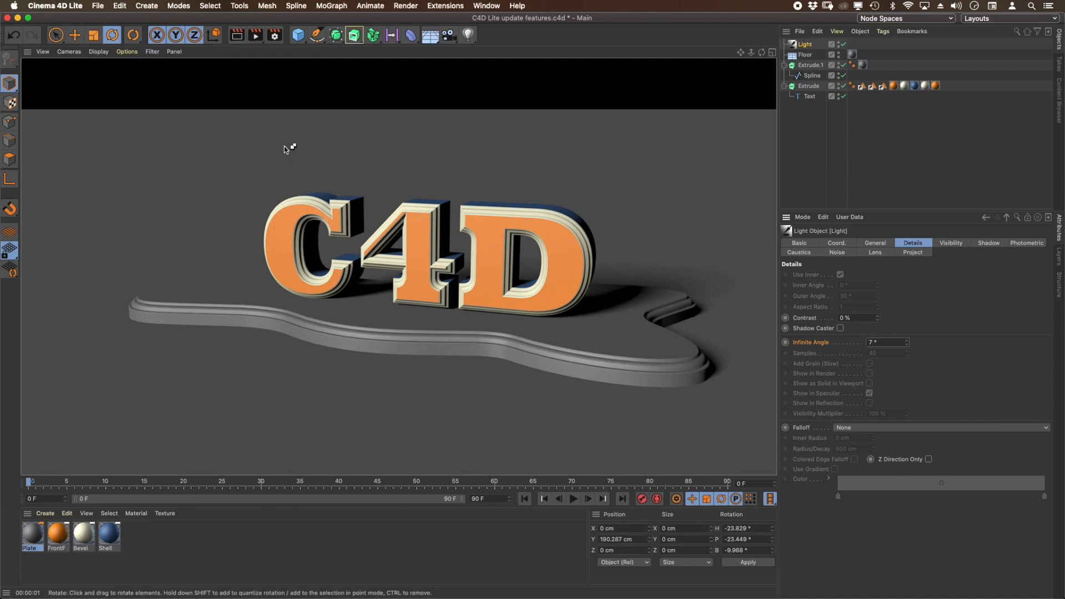
- Save the Cinema 4D project and switch to After Effects
{"action": "left_click", "coordinate": [98, 5]}
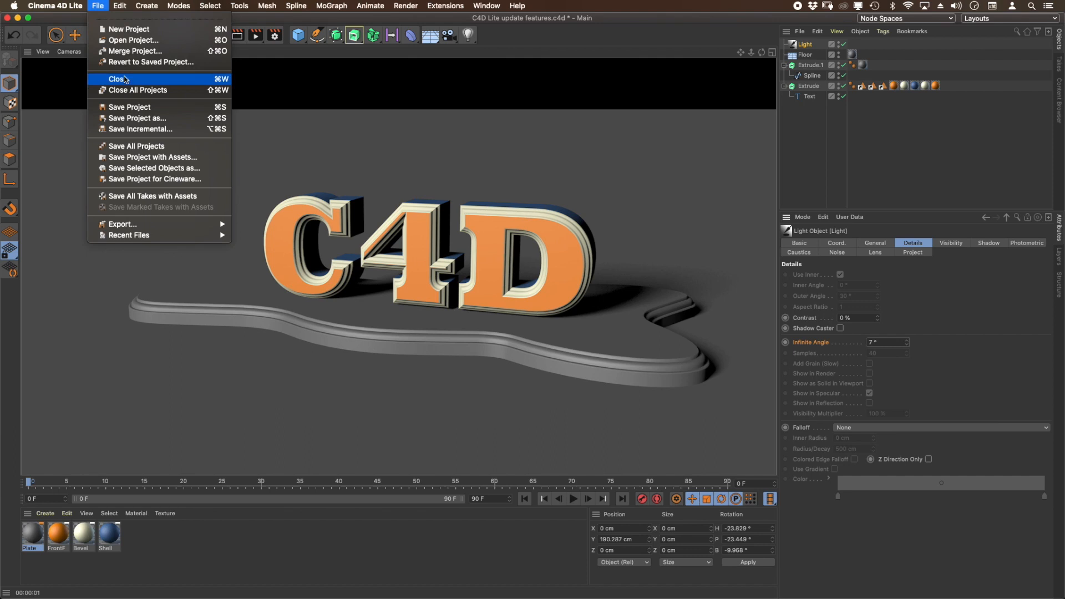
{"action": "left_click", "coordinate": [133, 107]}
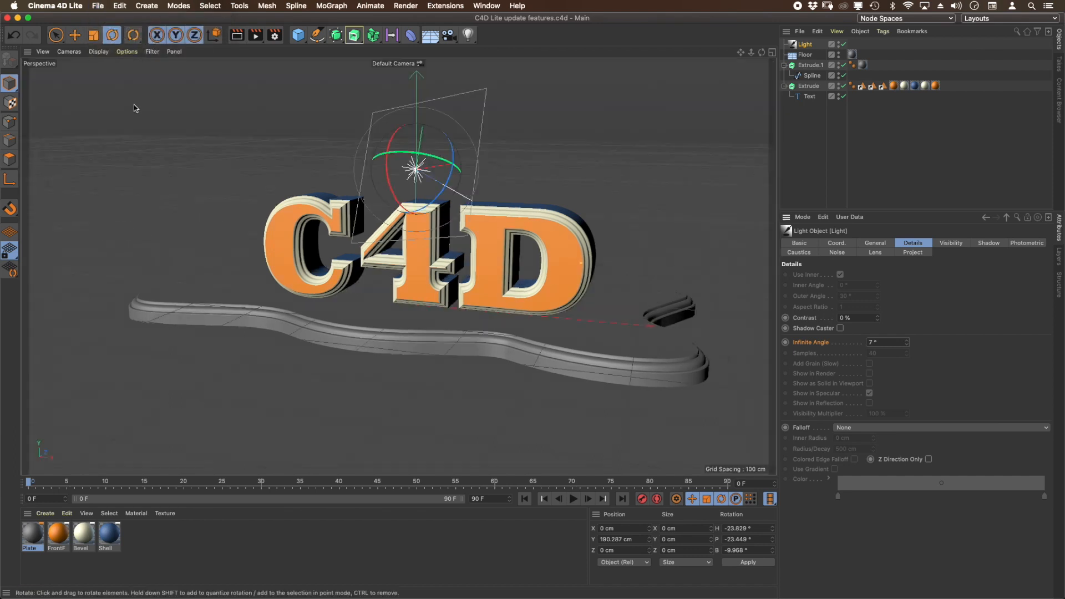
{"action": "key", "text": "super+Tab"}
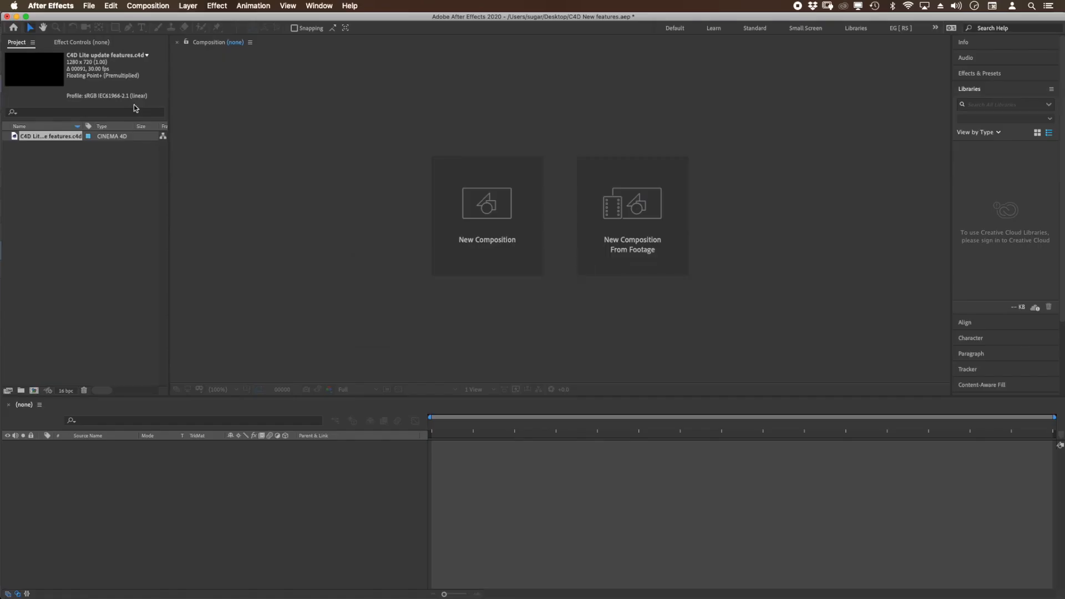
- Create a composition from the C4D Lite update features.c4d footage and set its Cineware renderer to Standard (Final)
{"action": "left_click", "coordinate": [38, 159]}
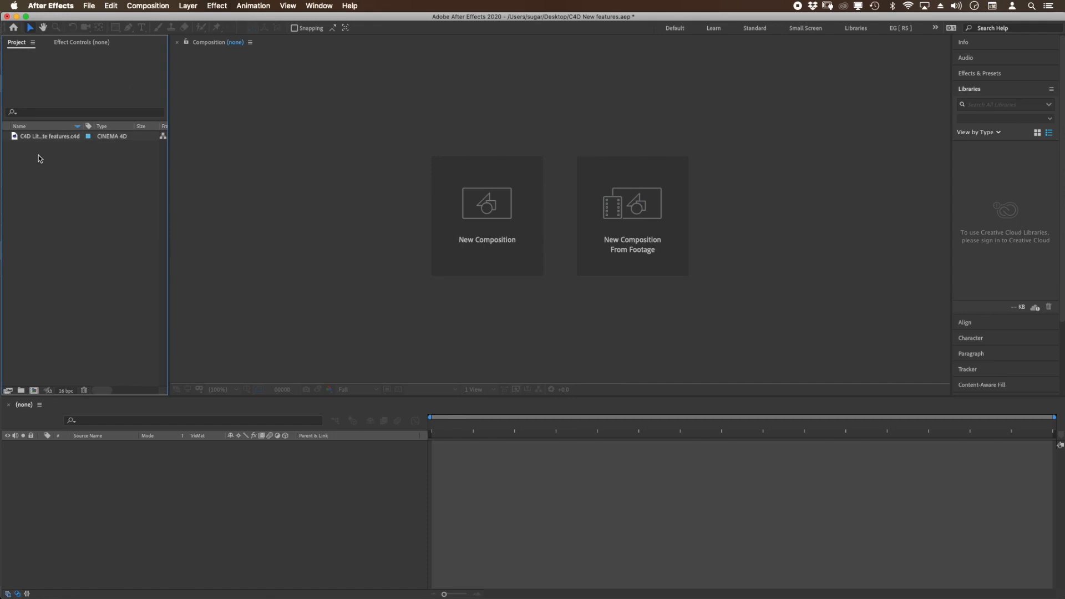
{"action": "left_click", "coordinate": [14, 137]}
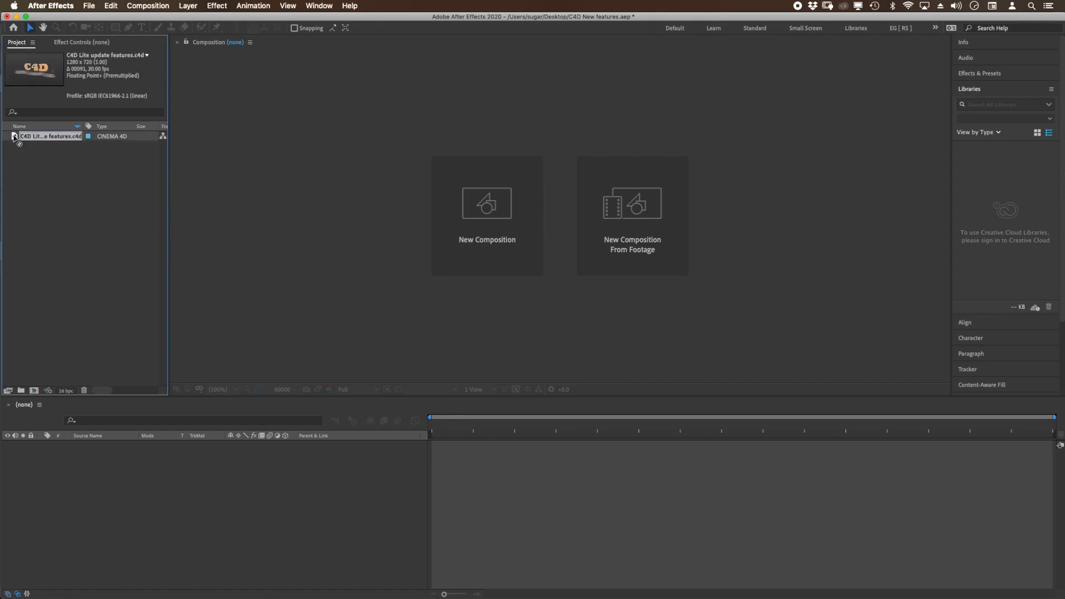
{"action": "left_click_drag", "start_coordinate": [14, 137], "coordinate": [33, 391]}
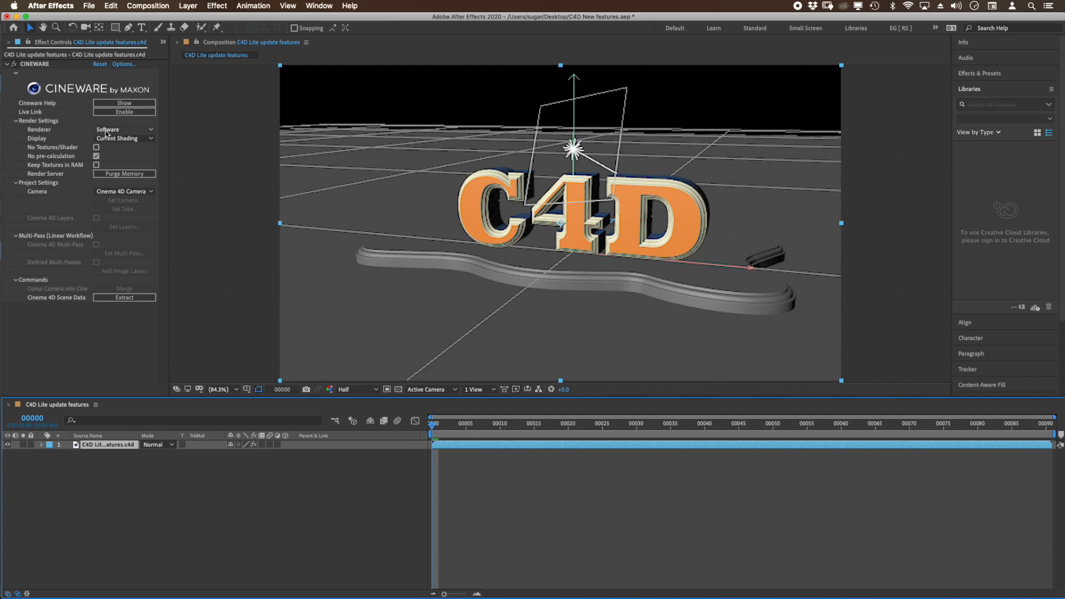
{"action": "left_click", "coordinate": [125, 130]}
{"action": "left_click", "coordinate": [131, 140]}
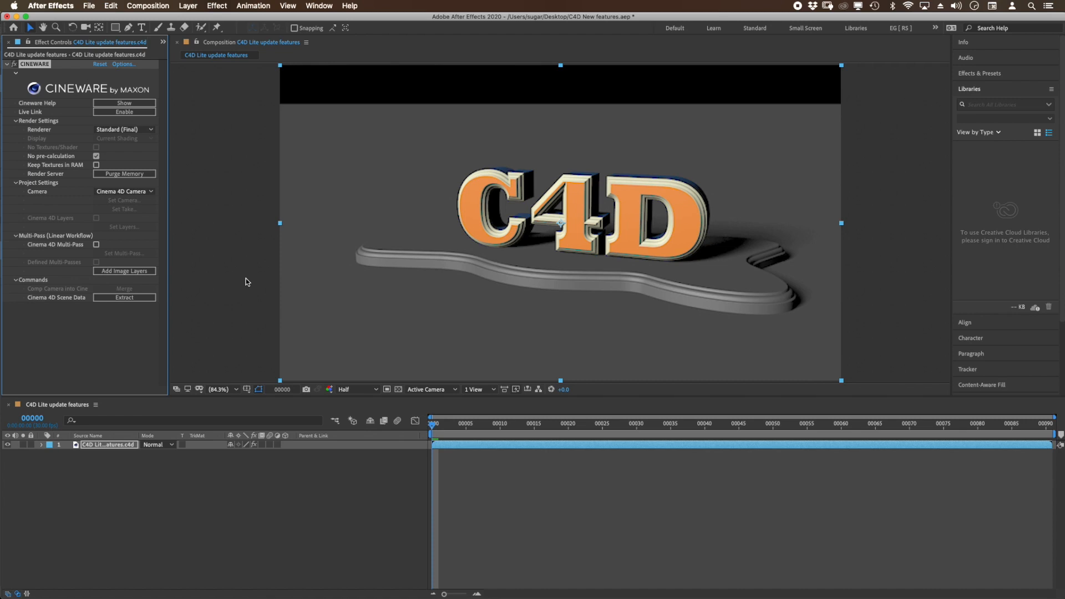
- Switch back to Cinema 4D, collapse both Extrude hierarchies and deselect all objects
{"action": "key", "text": "super+Tab"}
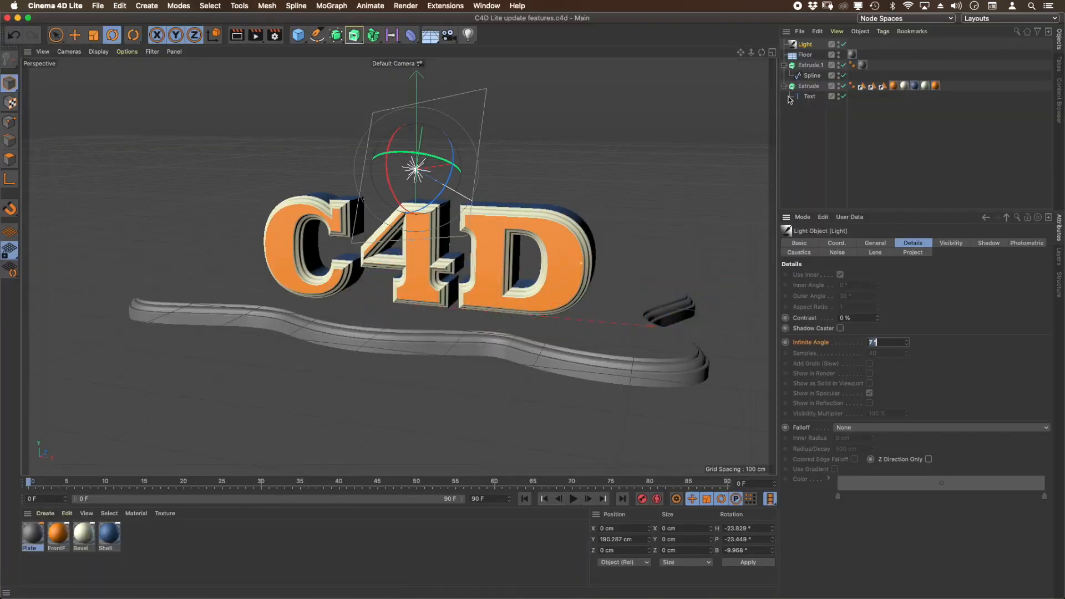
{"action": "left_click", "coordinate": [784, 65]}
{"action": "left_click", "coordinate": [784, 75]}
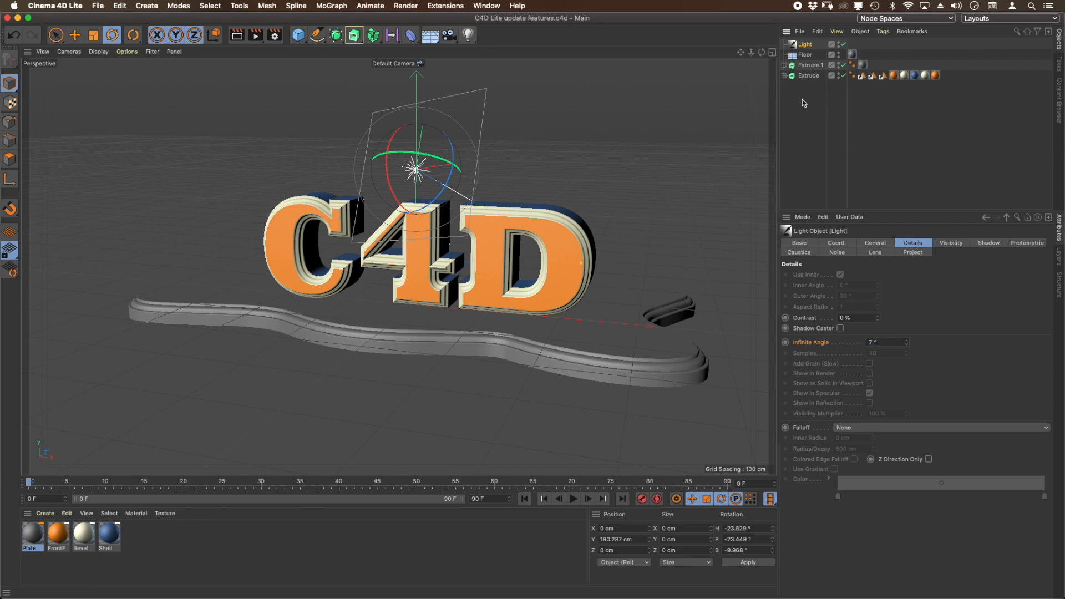
{"action": "left_click", "coordinate": [809, 128]}
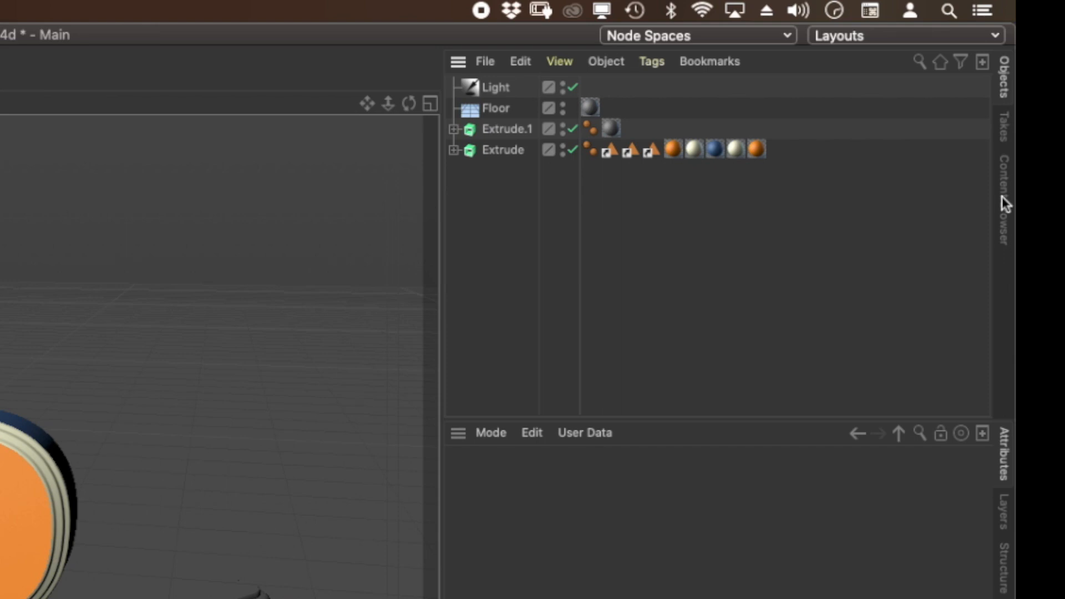
- Open the Takes manager and dock it between the object manager and the attributes
{"action": "left_click", "coordinate": [1006, 127]}
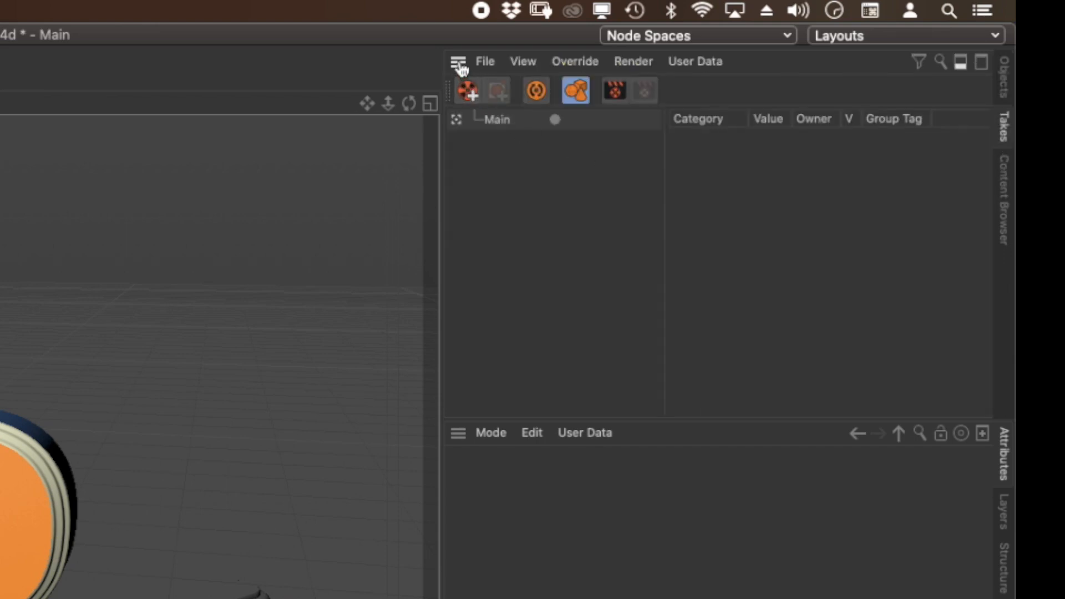
{"action": "left_click_drag", "start_coordinate": [458, 65], "coordinate": [522, 370]}
{"action": "left_click_drag", "start_coordinate": [518, 407], "coordinate": [520, 411]}
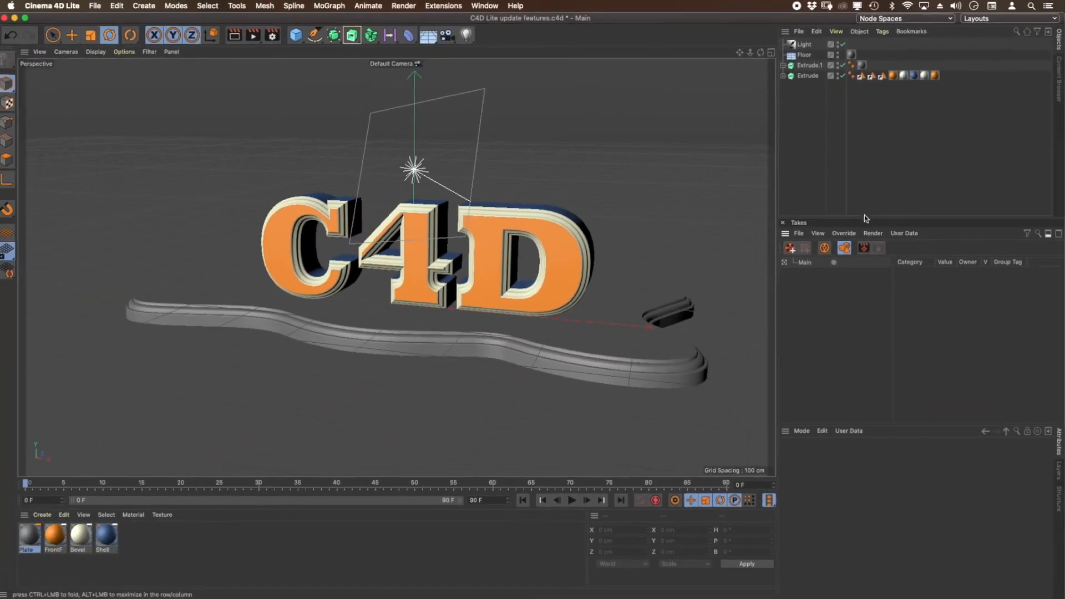
{"action": "left_click_drag", "start_coordinate": [859, 225], "coordinate": [859, 229]}
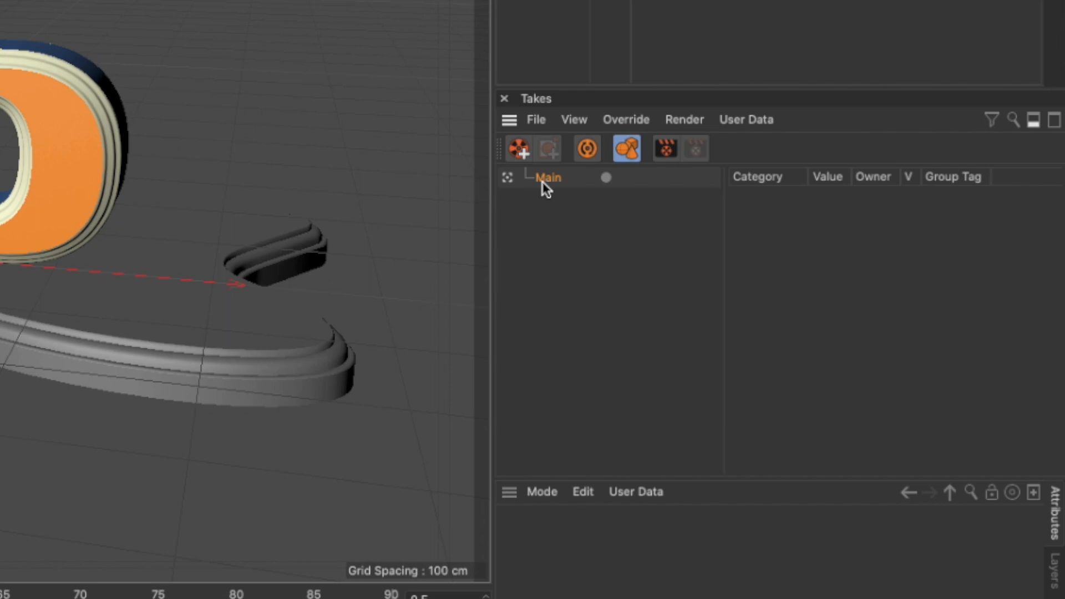
- Add a new take under Main and name it AE
{"action": "left_click", "coordinate": [520, 149]}
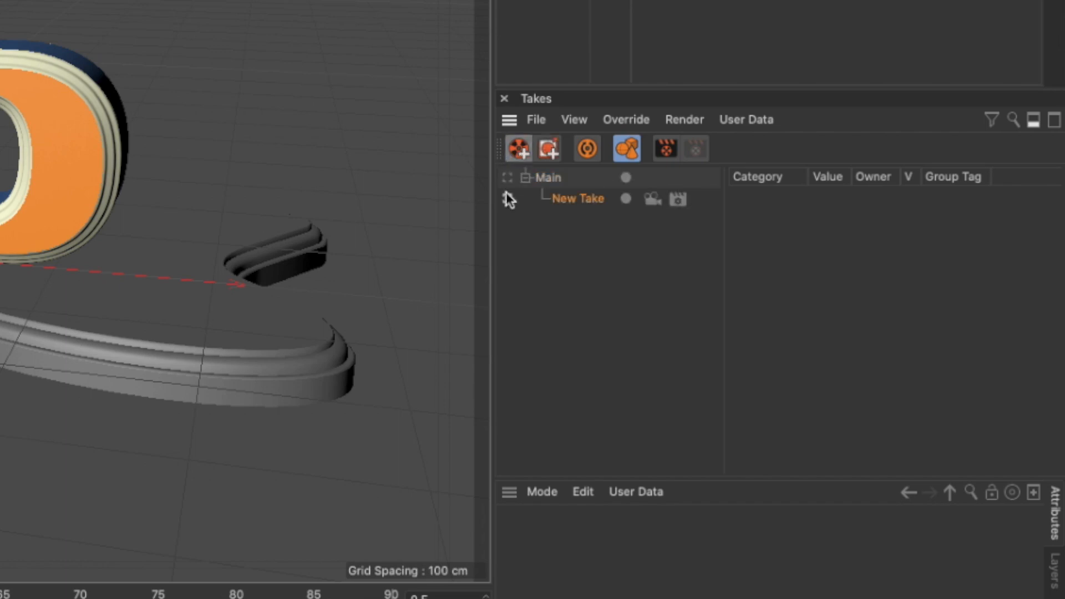
{"action": "double_click", "coordinate": [580, 200]}
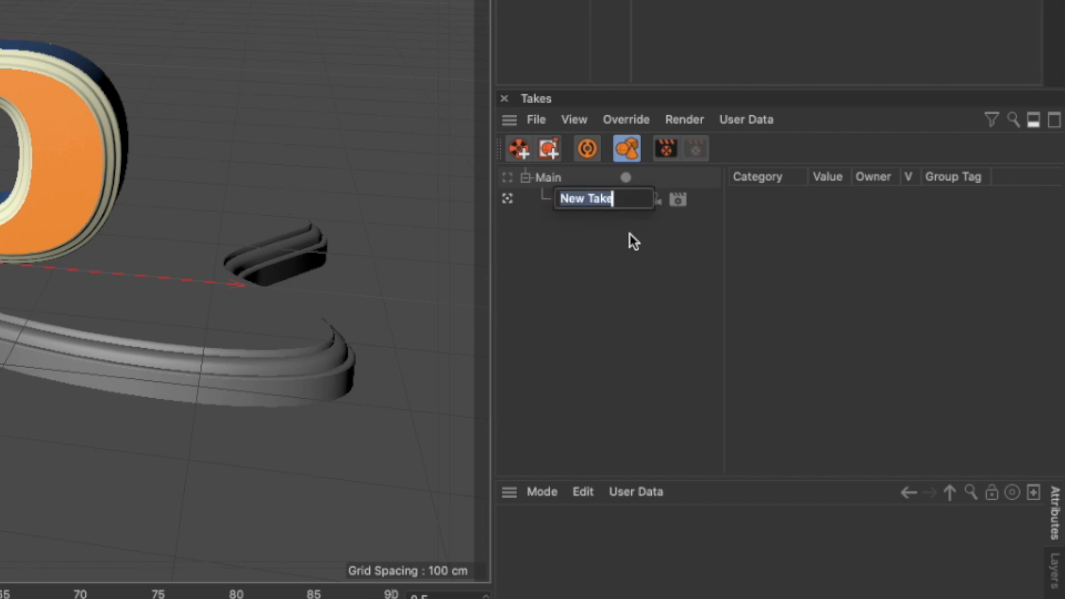
{"action": "type", "text": "AE"}
{"action": "key", "text": "Return"}
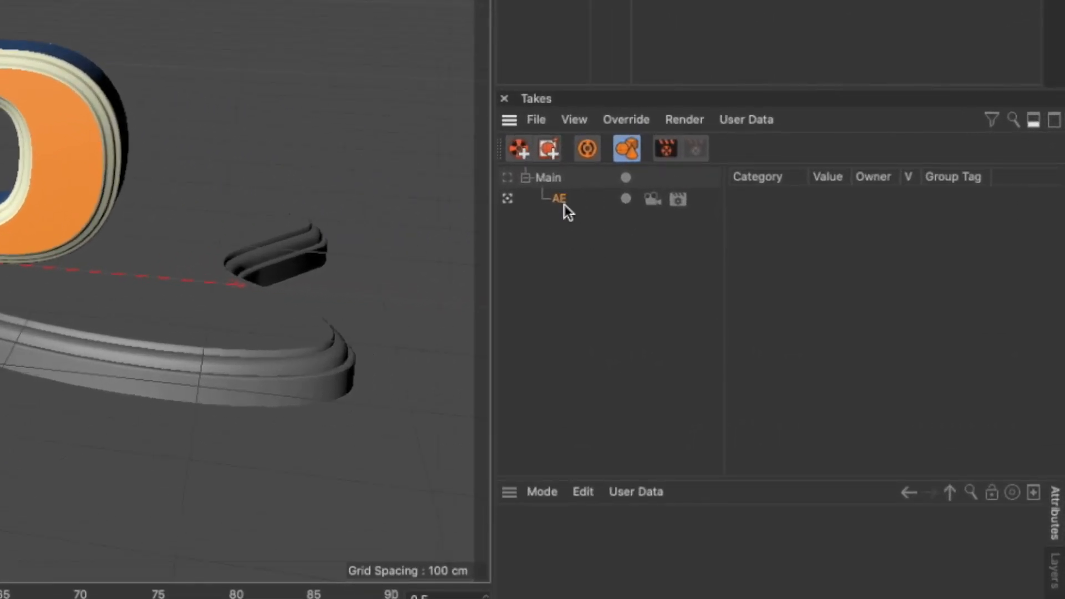
- Enable Auto Take and change the Text object's content to AE within the AE take
{"action": "left_click", "coordinate": [591, 154]}
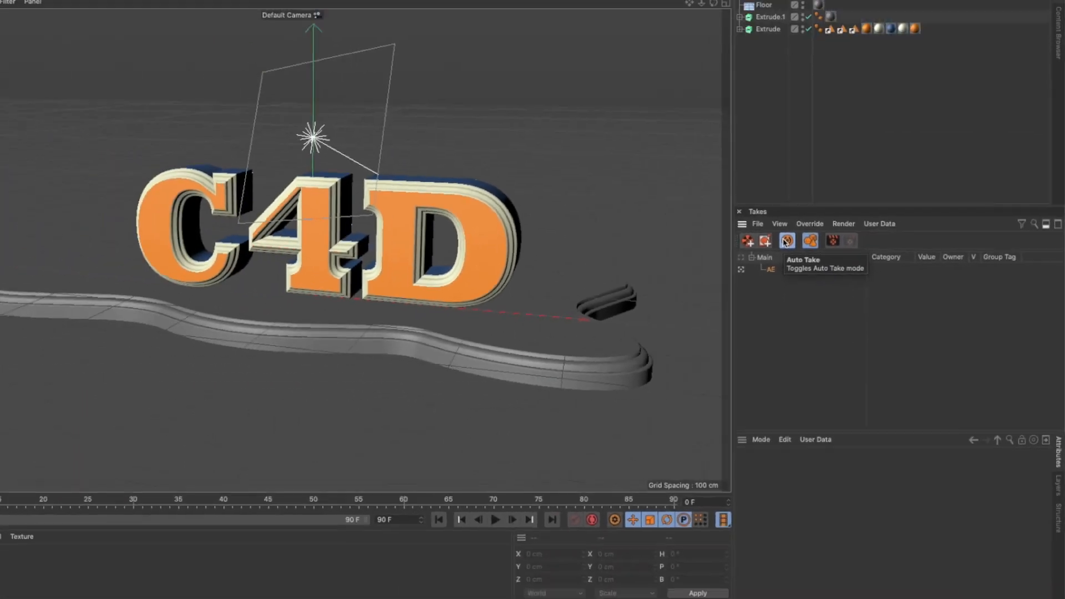
{"action": "left_click", "coordinate": [740, 29]}
{"action": "left_click", "coordinate": [809, 86]}
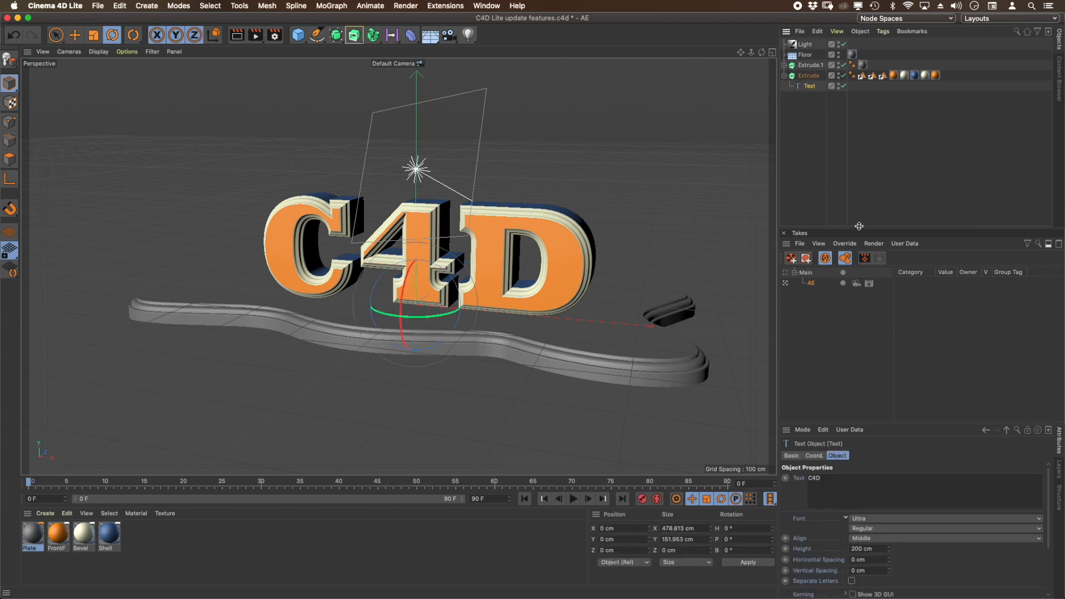
{"action": "left_click_drag", "start_coordinate": [893, 227], "coordinate": [893, 167]}
{"action": "left_click_drag", "start_coordinate": [892, 424], "coordinate": [884, 272]}
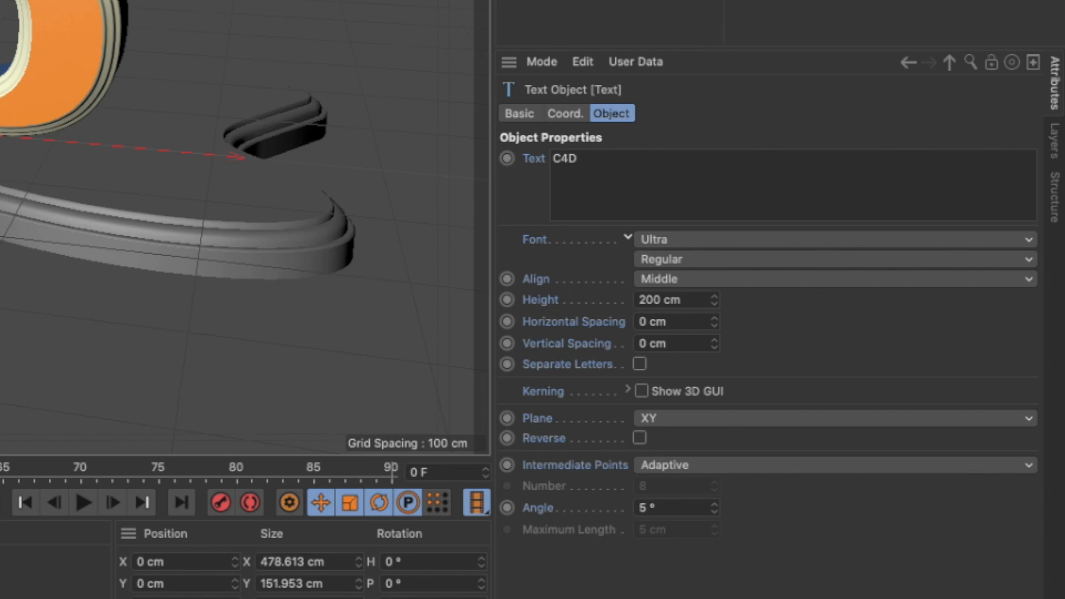
{"action": "double_click", "coordinate": [585, 161]}
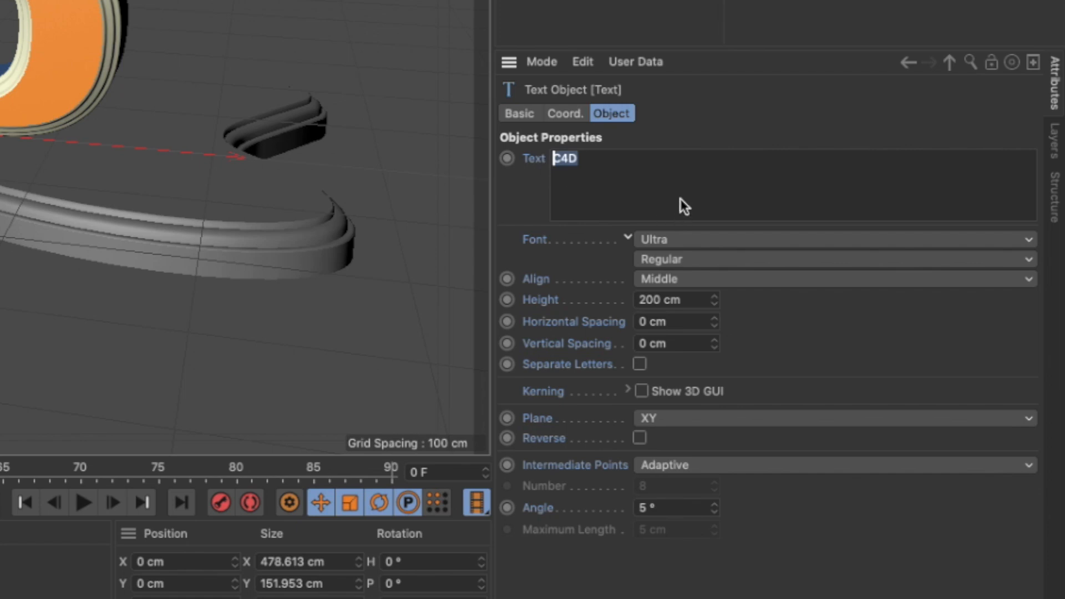
{"action": "type", "text": "AE"}
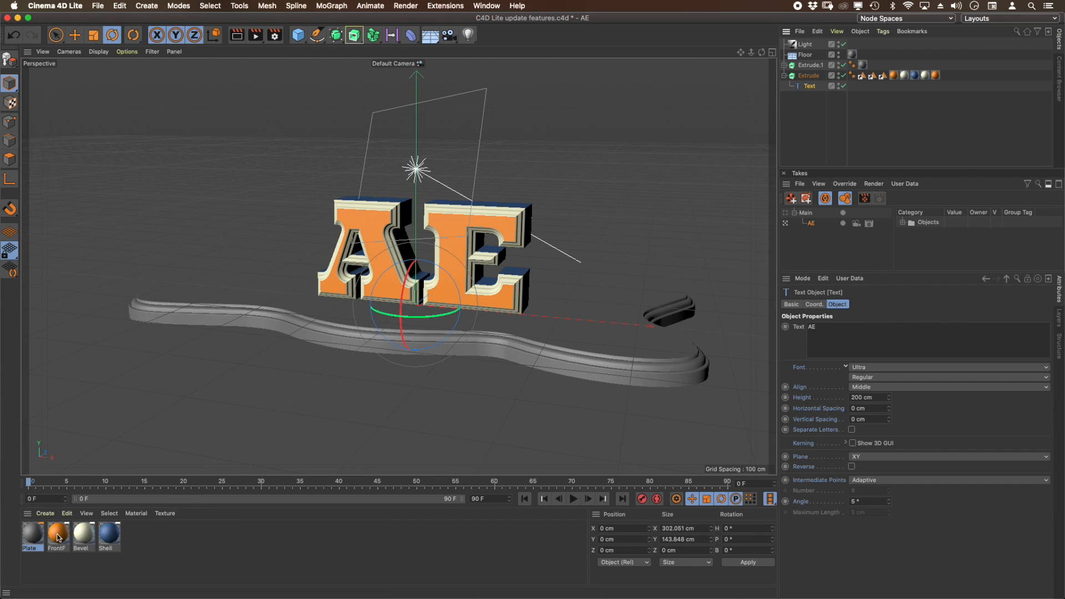
- Replace the materials on Extrude.1 and the Floor with the orange FrontF material in the AE take and save the project
{"action": "left_click_drag", "start_coordinate": [57, 538], "coordinate": [863, 68]}
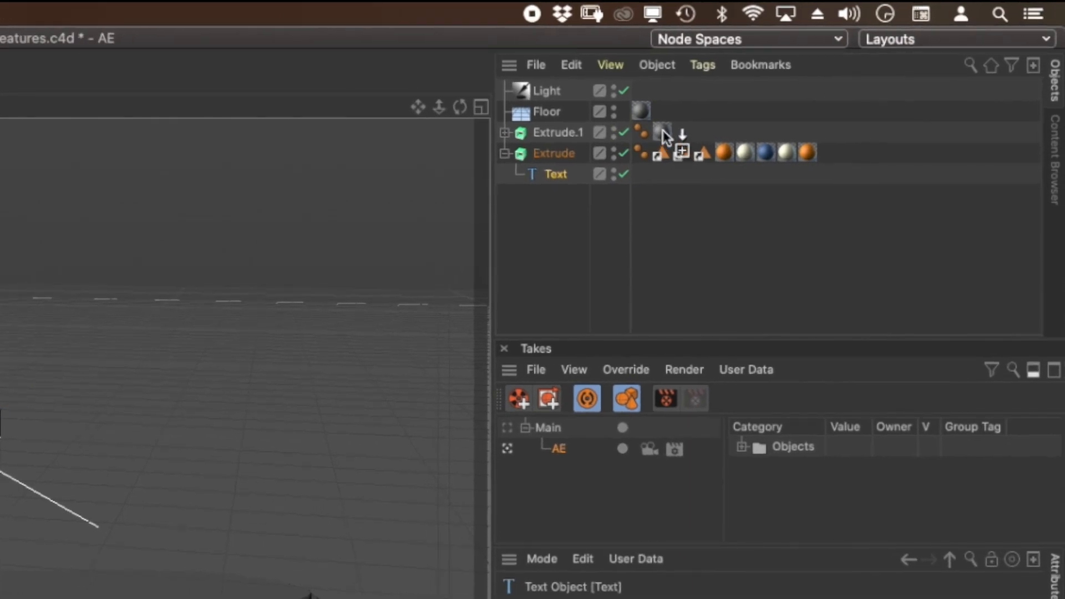
{"action": "left_click_drag", "start_coordinate": [664, 131], "coordinate": [663, 131]}
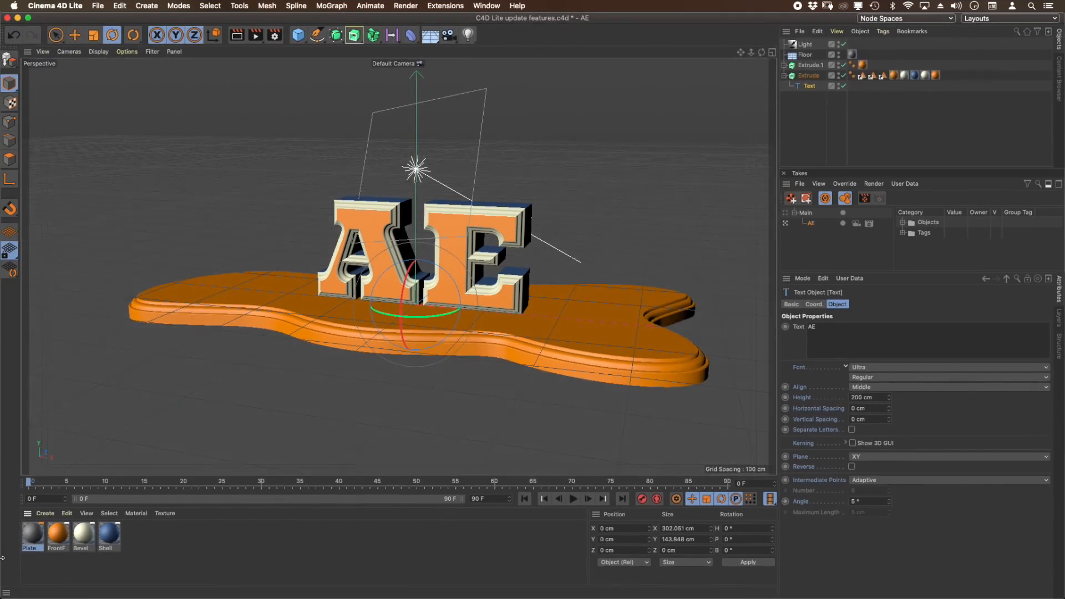
{"action": "left_click_drag", "start_coordinate": [37, 537], "coordinate": [854, 55]}
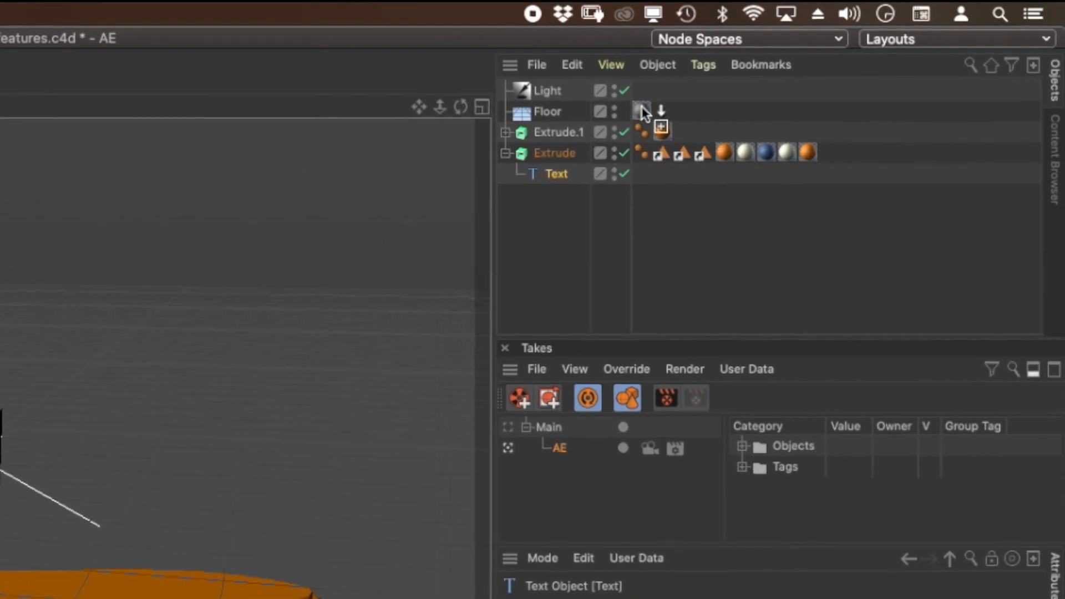
{"action": "left_click_drag", "start_coordinate": [643, 112], "coordinate": [641, 106]}
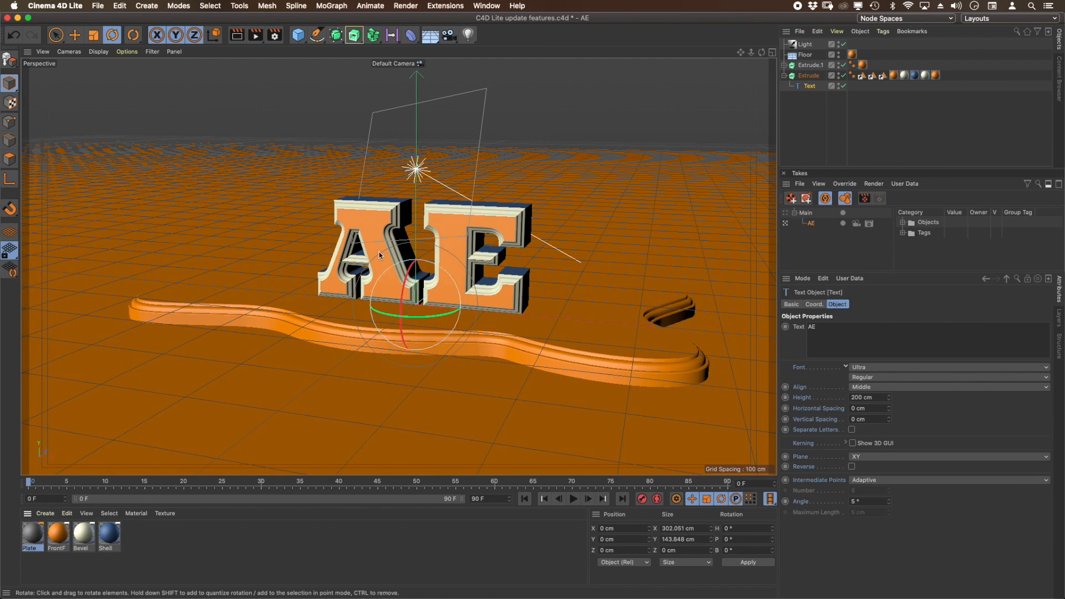
{"action": "left_click", "coordinate": [99, 7]}
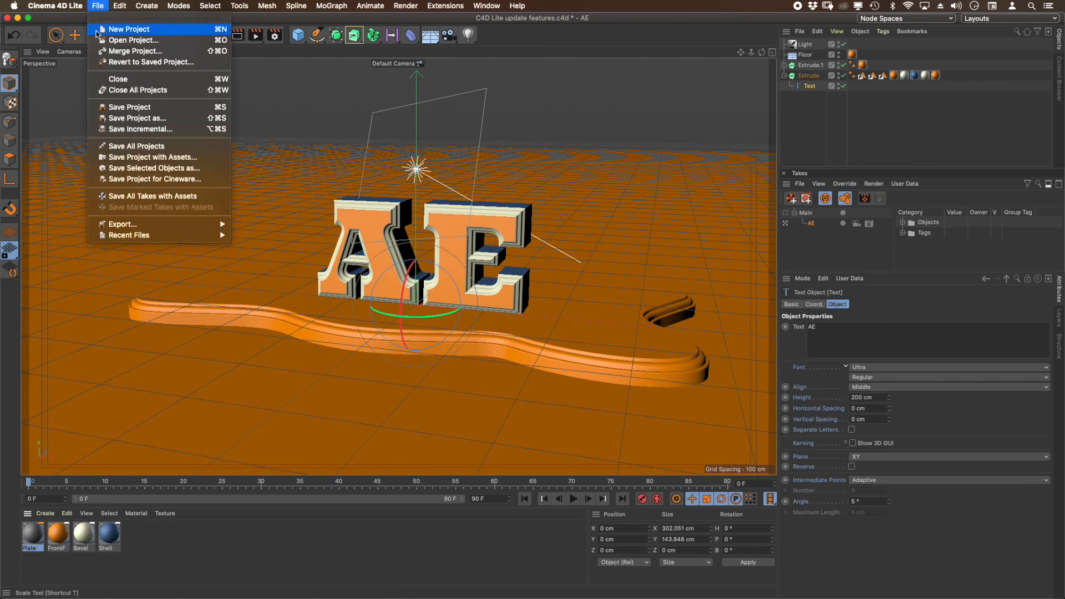
{"action": "left_click", "coordinate": [128, 107]}
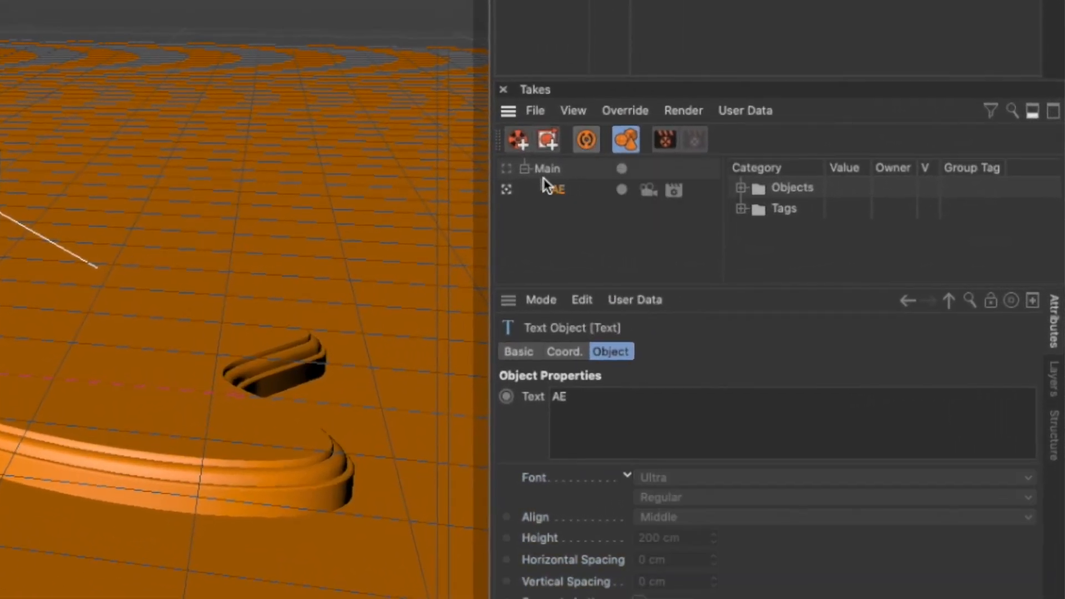
- Alternate between the Main and AE takes to compare both versions, ending with Main active, and save the project
{"action": "left_click", "coordinate": [548, 169]}
{"action": "left_click", "coordinate": [507, 169]}
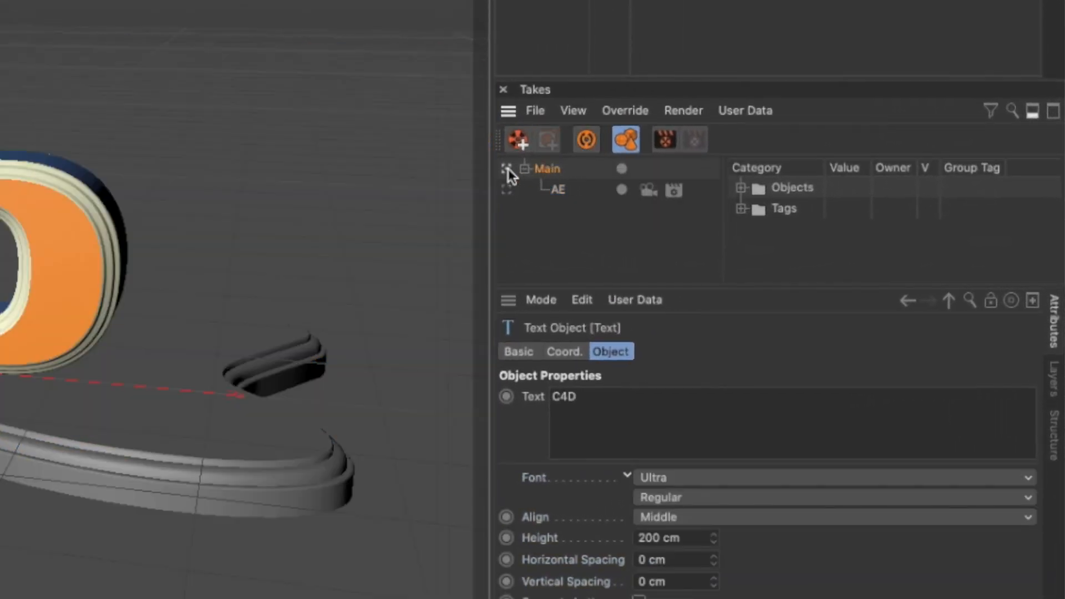
{"action": "left_click", "coordinate": [561, 190]}
{"action": "left_click", "coordinate": [506, 190]}
{"action": "left_click", "coordinate": [506, 169]}
{"action": "left_click", "coordinate": [506, 190]}
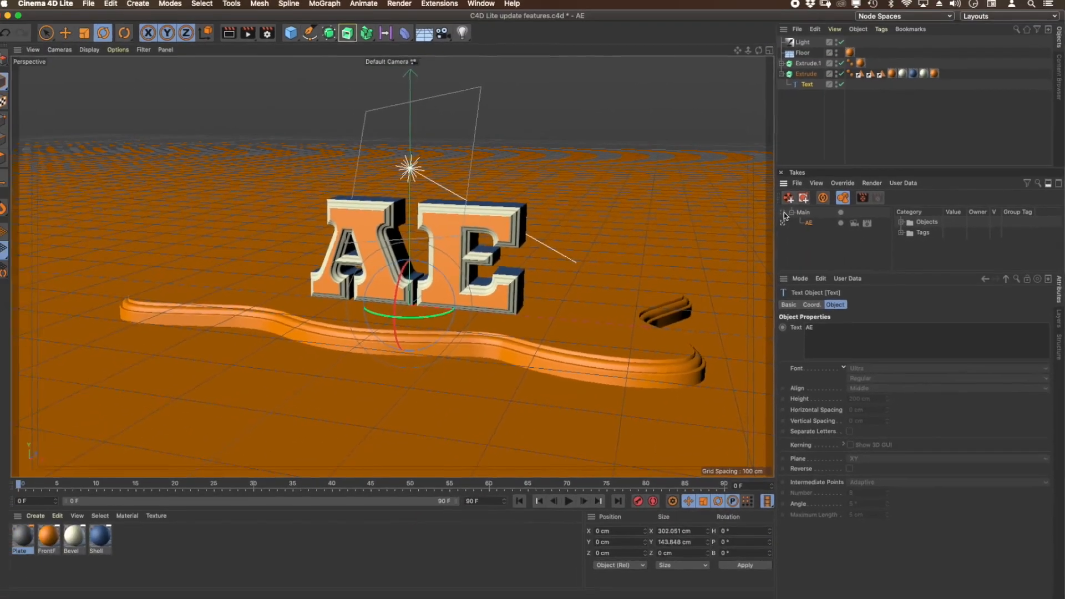
{"action": "left_click", "coordinate": [550, 175]}
{"action": "left_click", "coordinate": [550, 195]}
{"action": "left_click", "coordinate": [785, 213]}
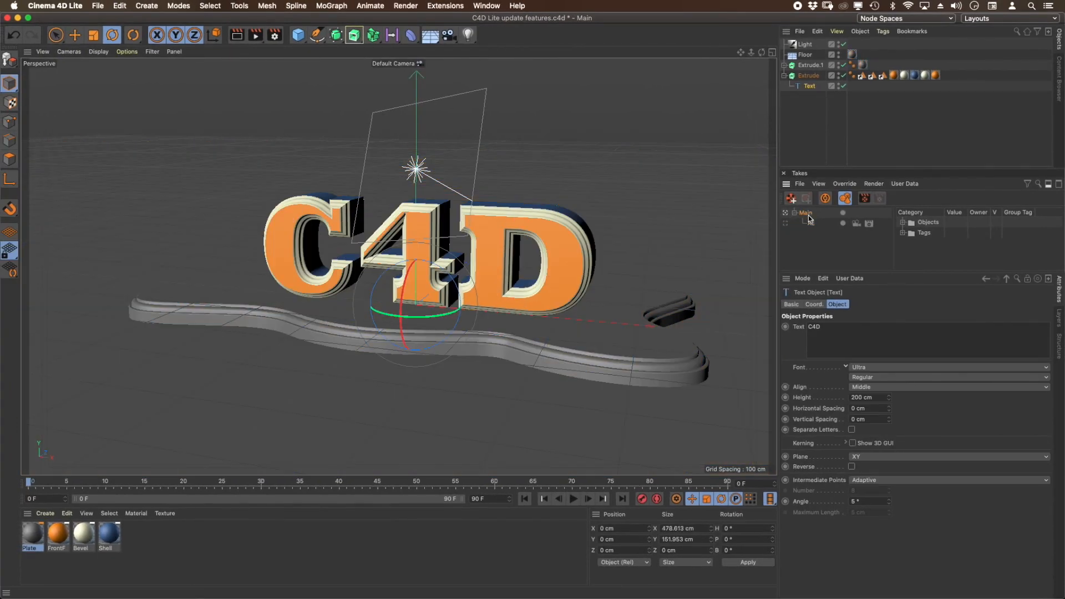
{"action": "key", "text": "super+s"}
- Switch to After Effects and set the Cineware layer's take to AE
{"action": "key", "text": "super+Tab"}
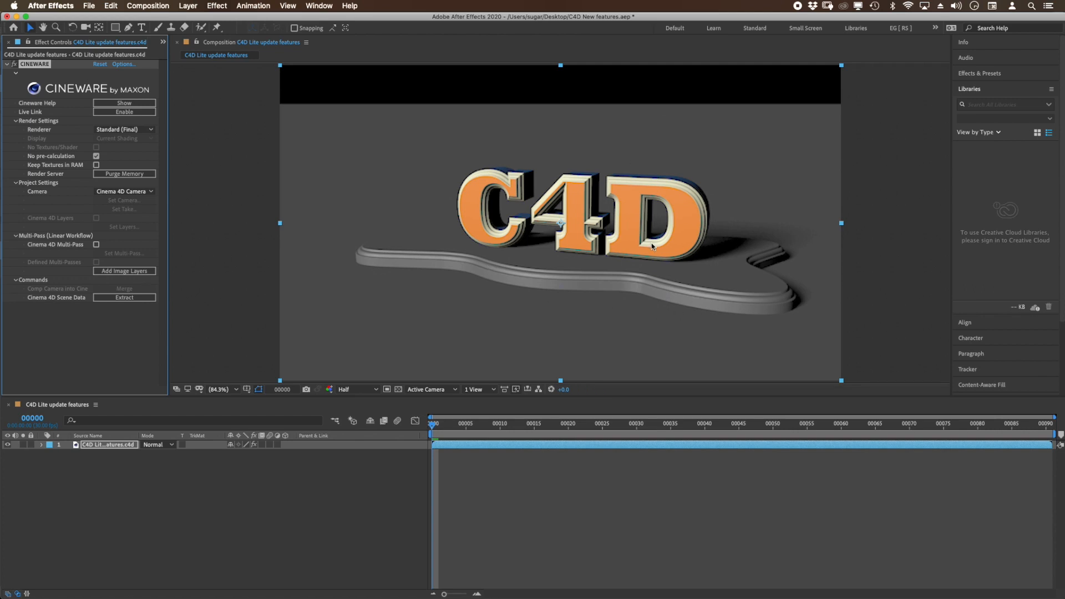
{"action": "left_click", "coordinate": [97, 447]}
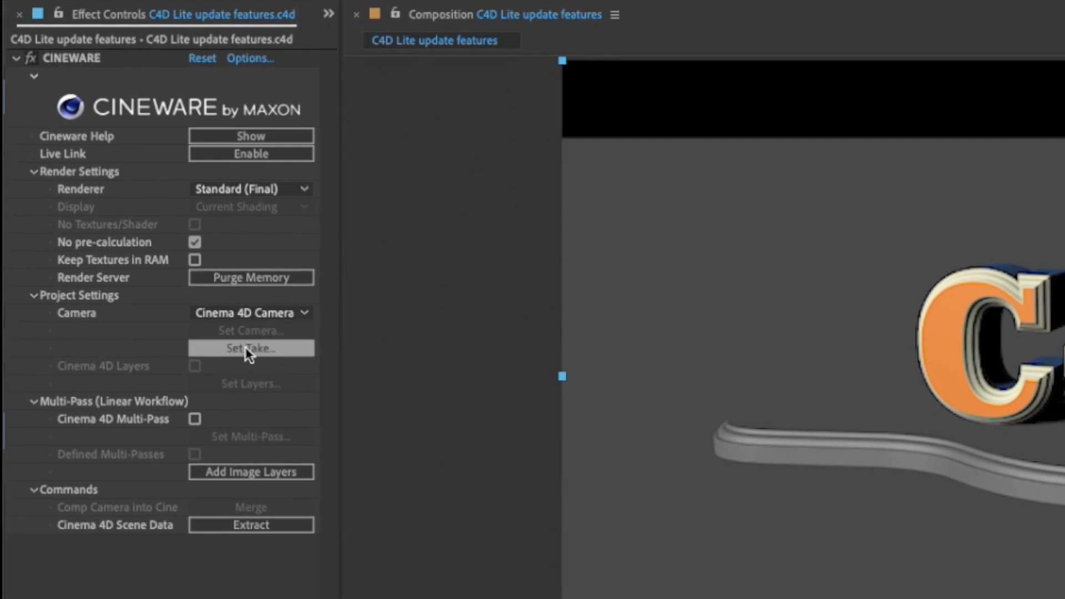
{"action": "left_click", "coordinate": [285, 349]}
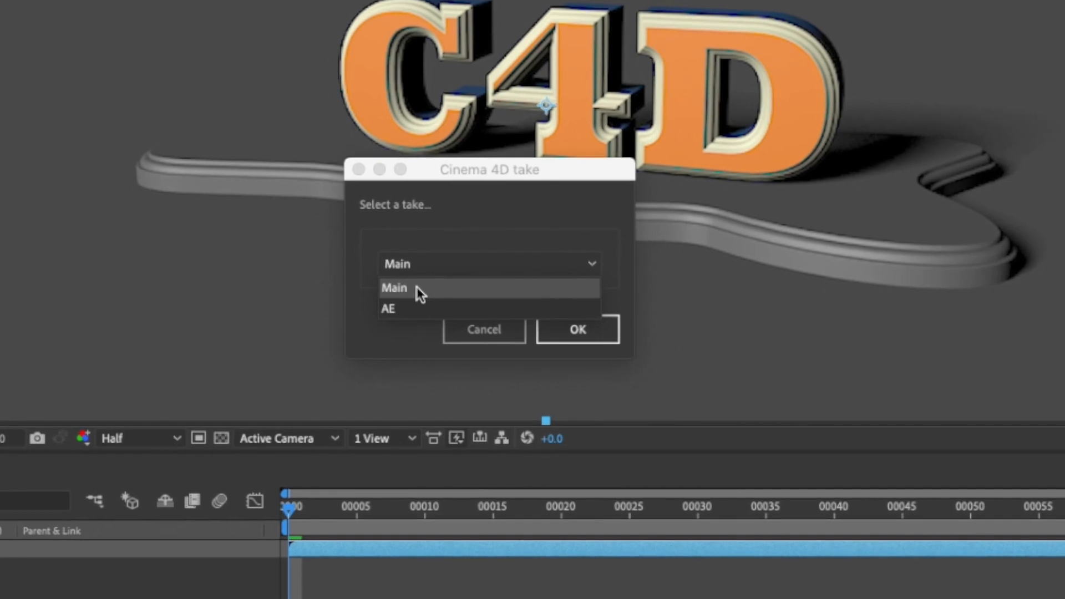
{"action": "left_click", "coordinate": [417, 310]}
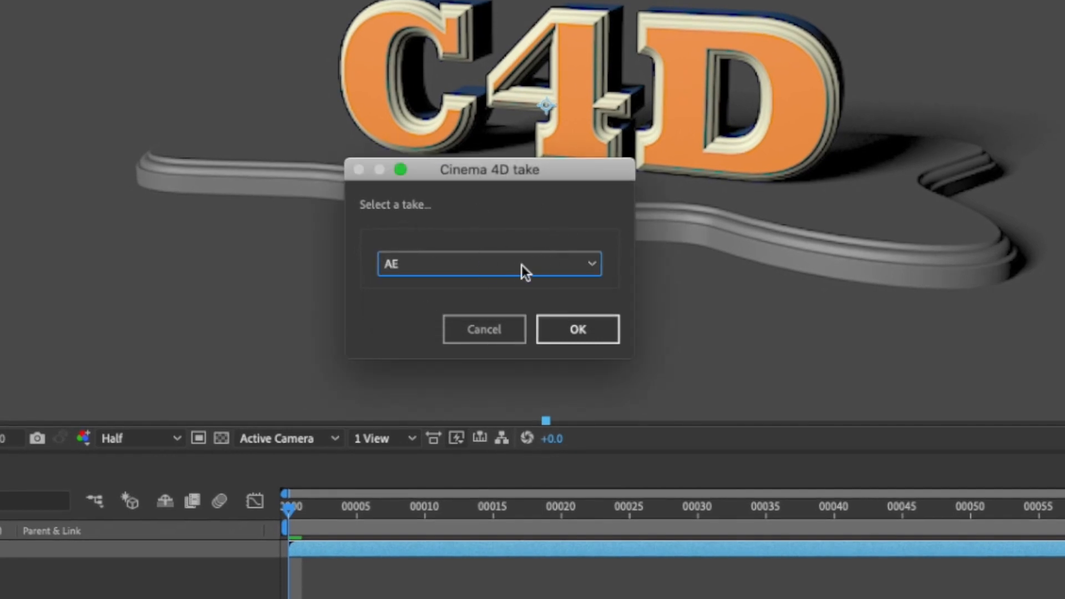
{"action": "left_click", "coordinate": [586, 333]}
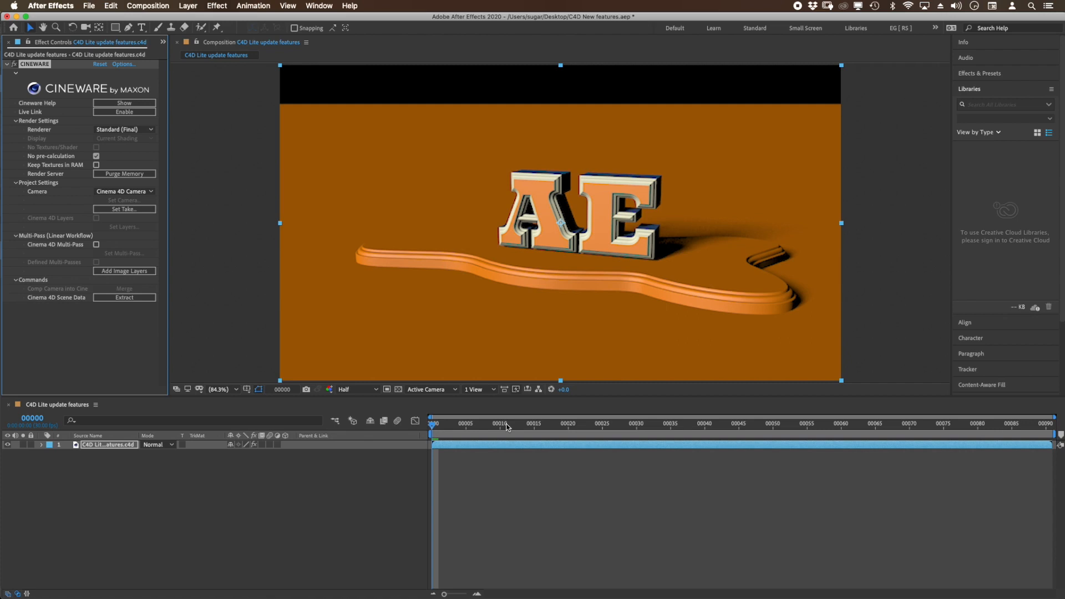
- Switch back to Cinema 4D and look over the available field objects without adding one
{"action": "key", "text": "super+Tab"}
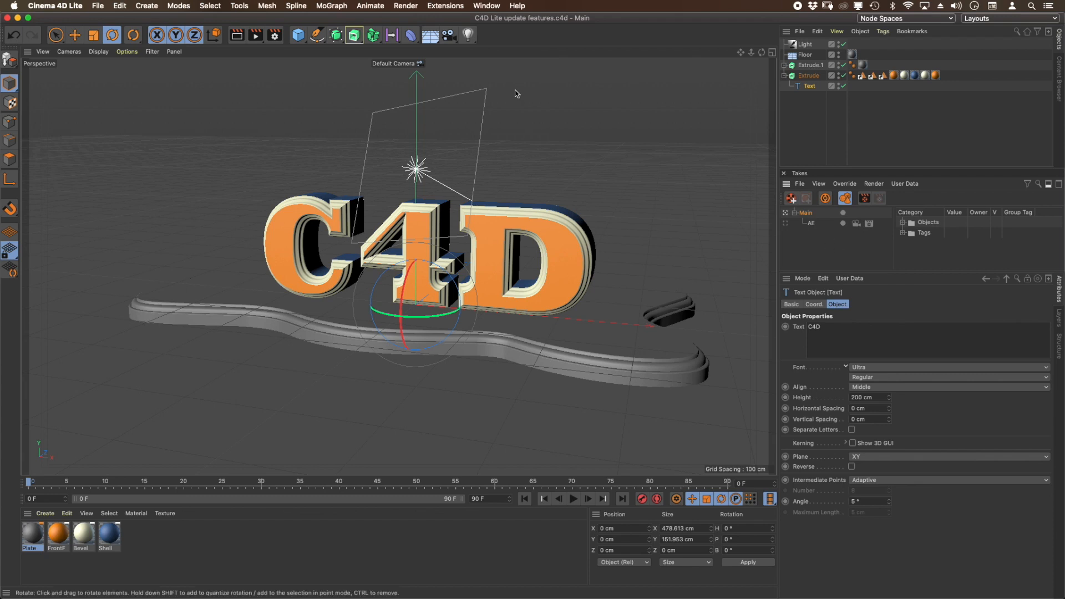
{"action": "left_click", "coordinate": [392, 35]}
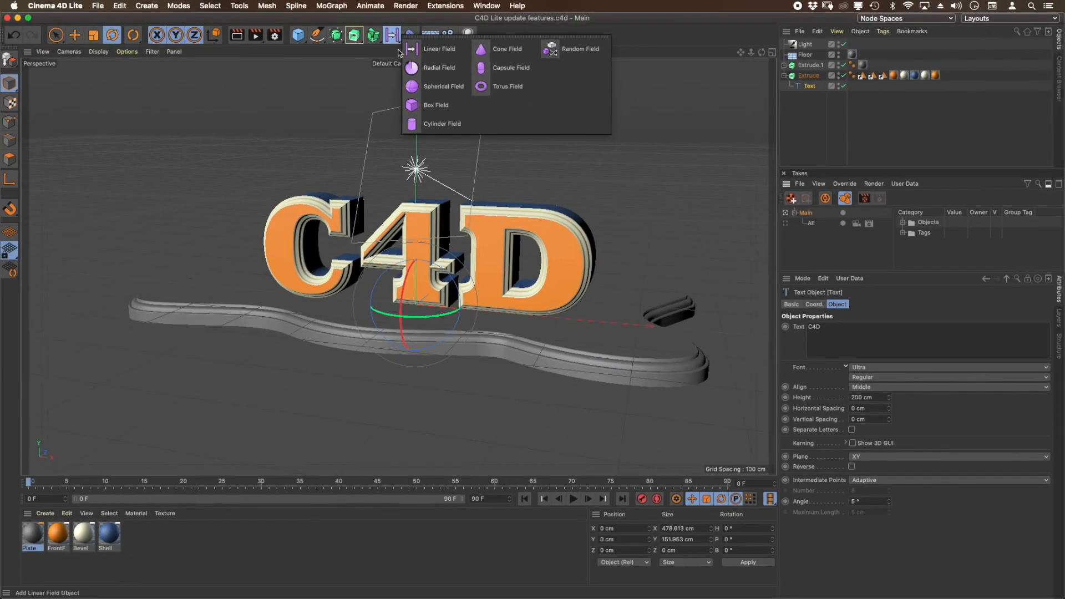
{"action": "left_click", "coordinate": [569, 137]}
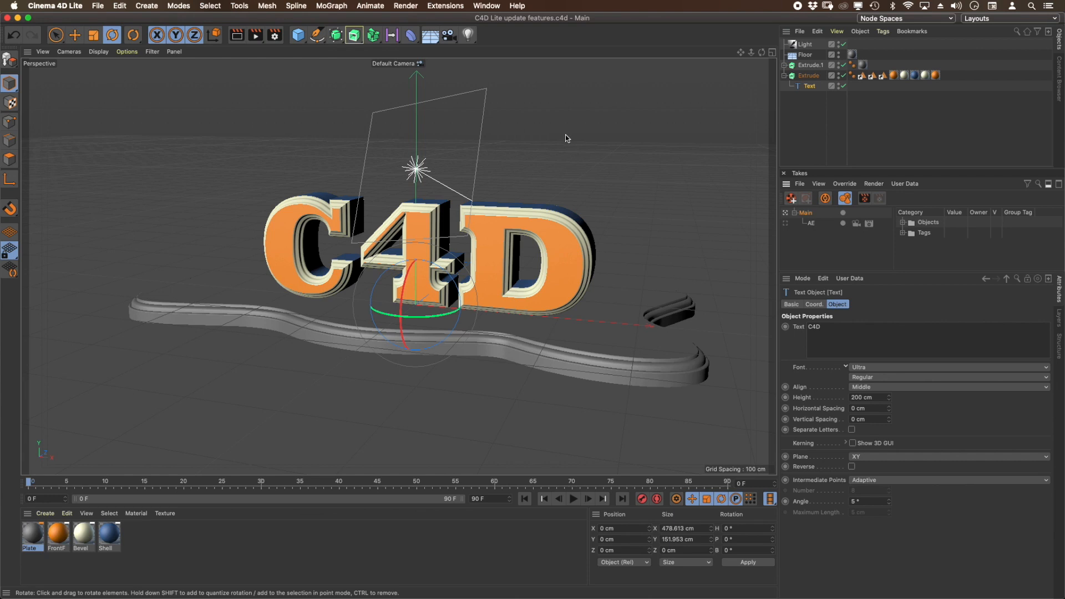